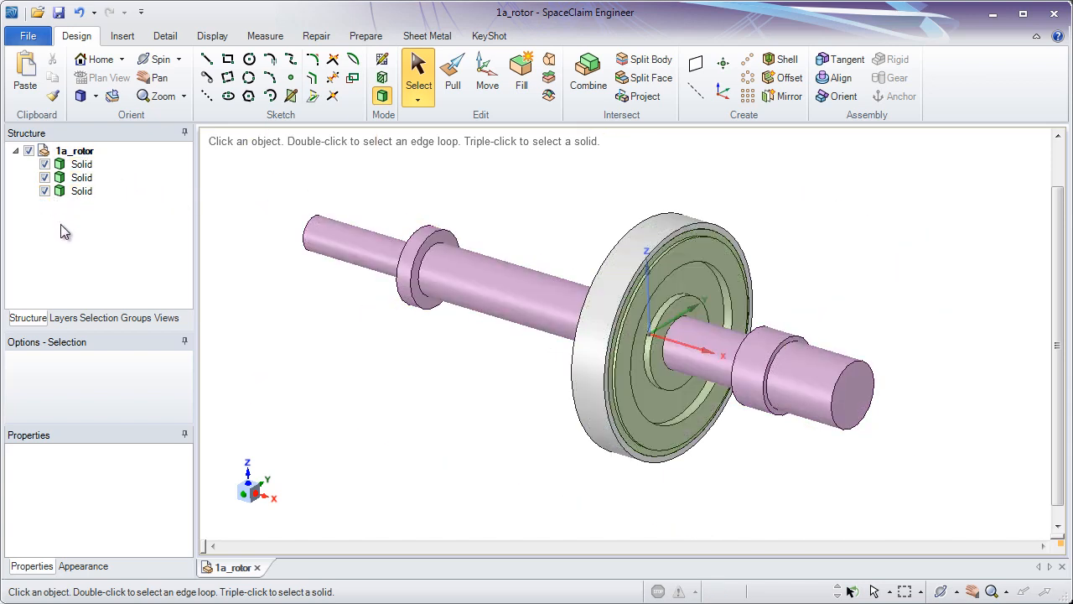
- Examine the rotor's structure tree and look closely at its solid bodies, including the wheel and the shaft
left_click(64, 318)
left_click(97, 319)
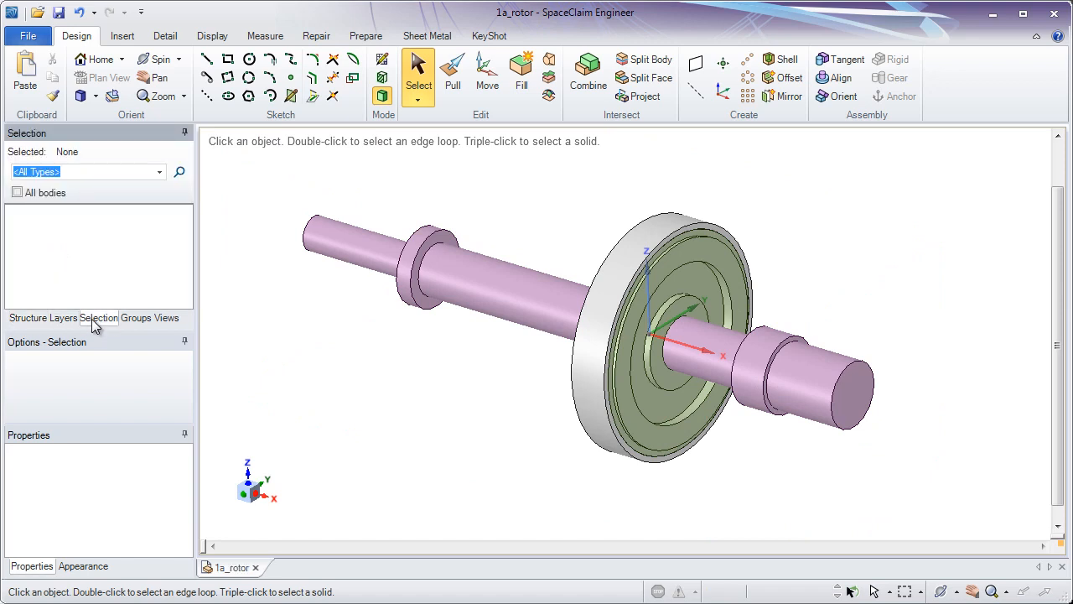
left_click(65, 319)
left_click(38, 320)
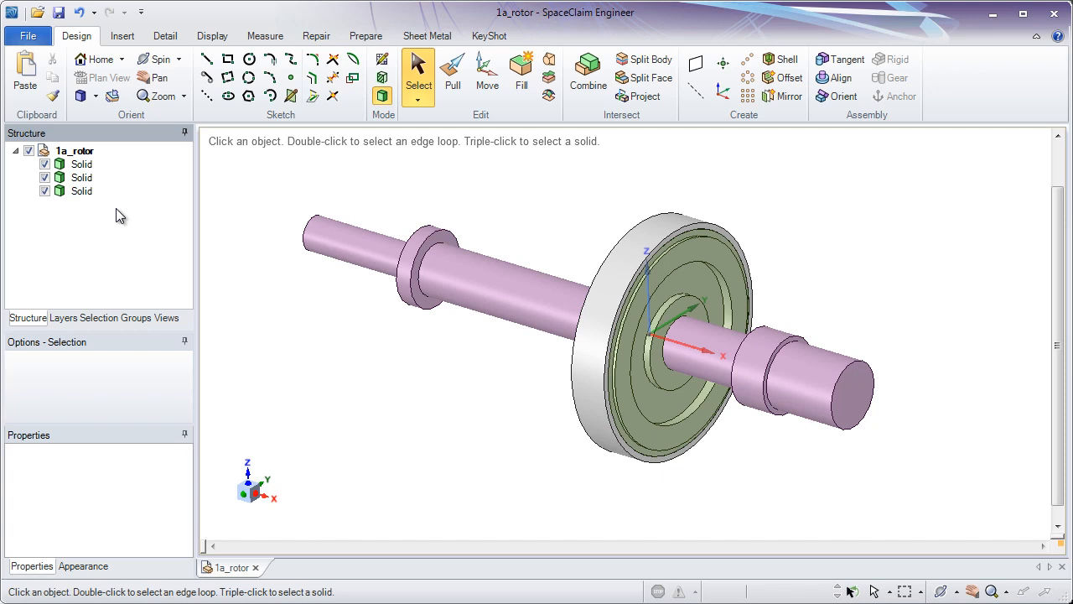
left_click(143, 179)
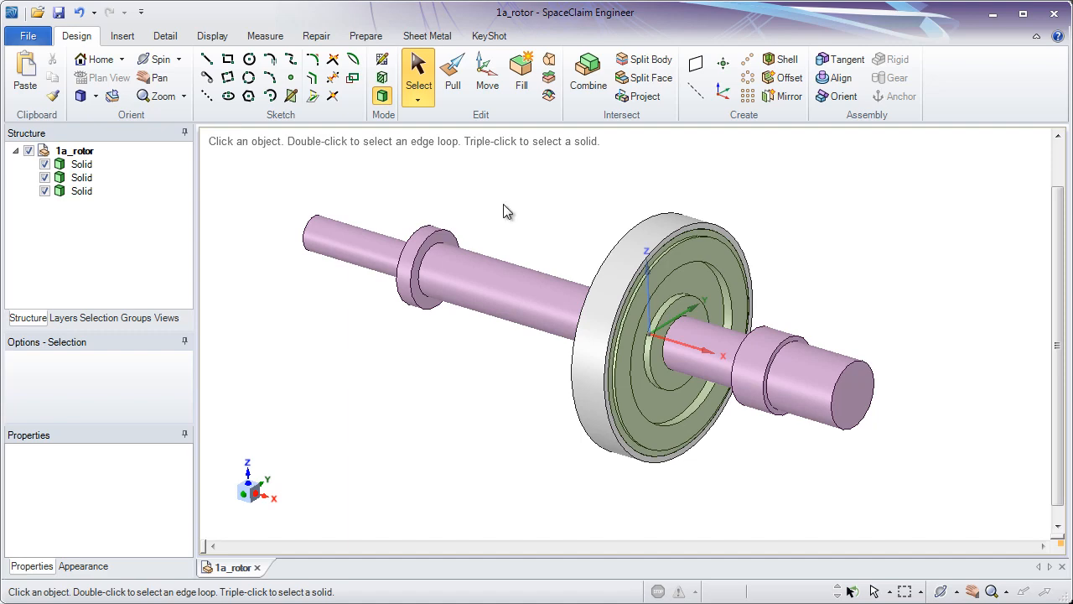
left_click(627, 256)
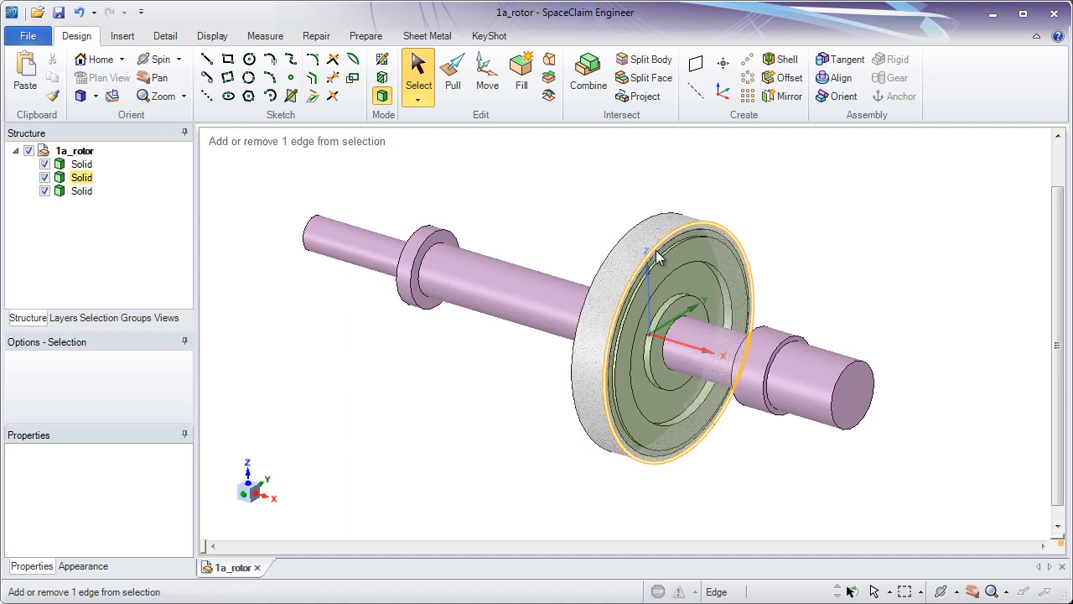
scroll(652, 287, "up", 3)
scroll(652, 288, "up", 5)
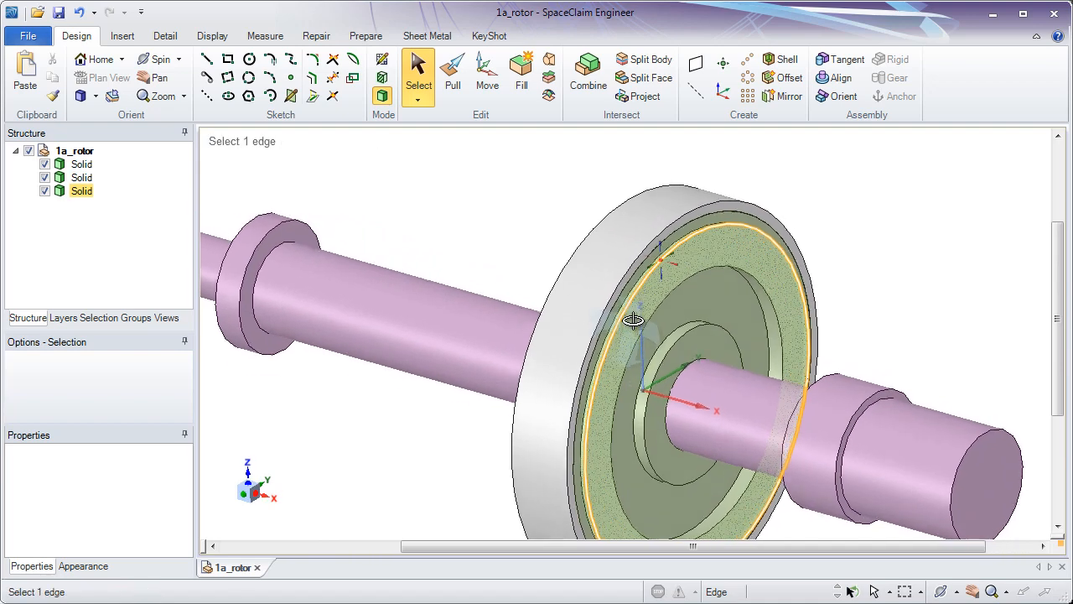
left_click(501, 188)
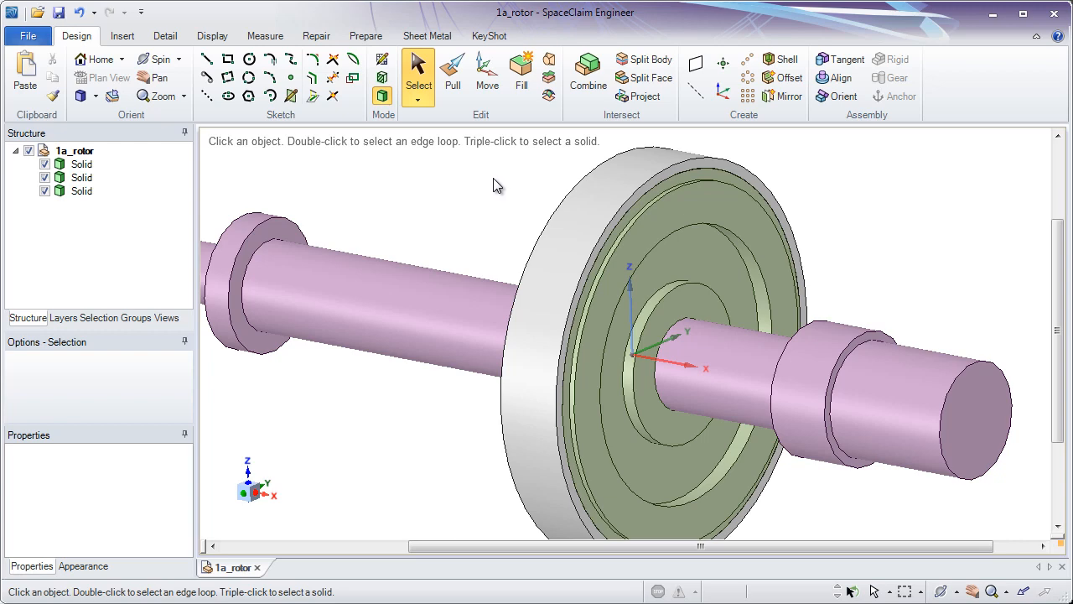
left_click(82, 177)
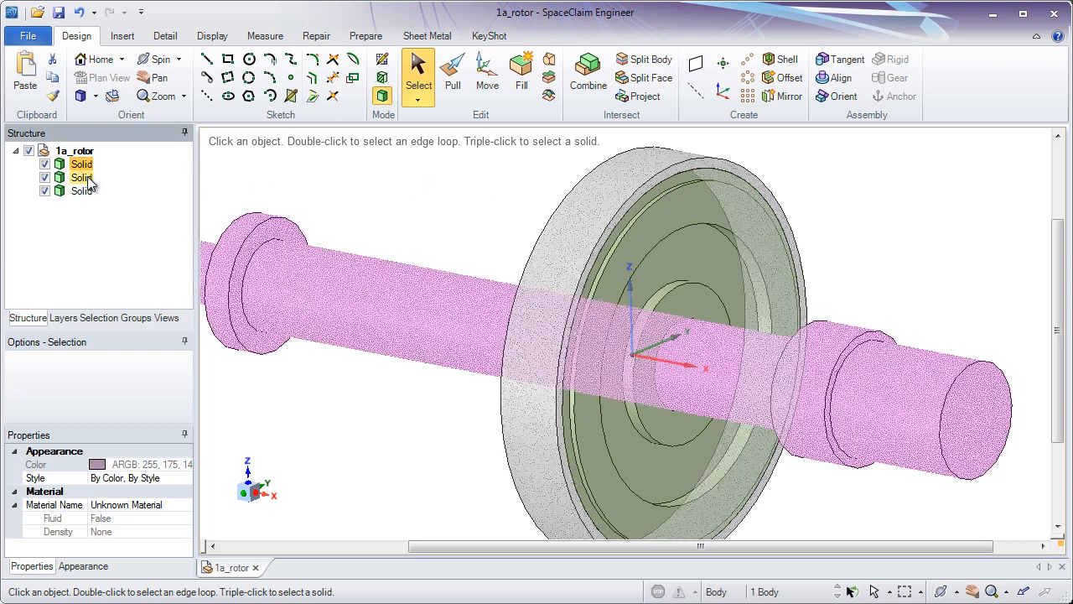
left_click(388, 193)
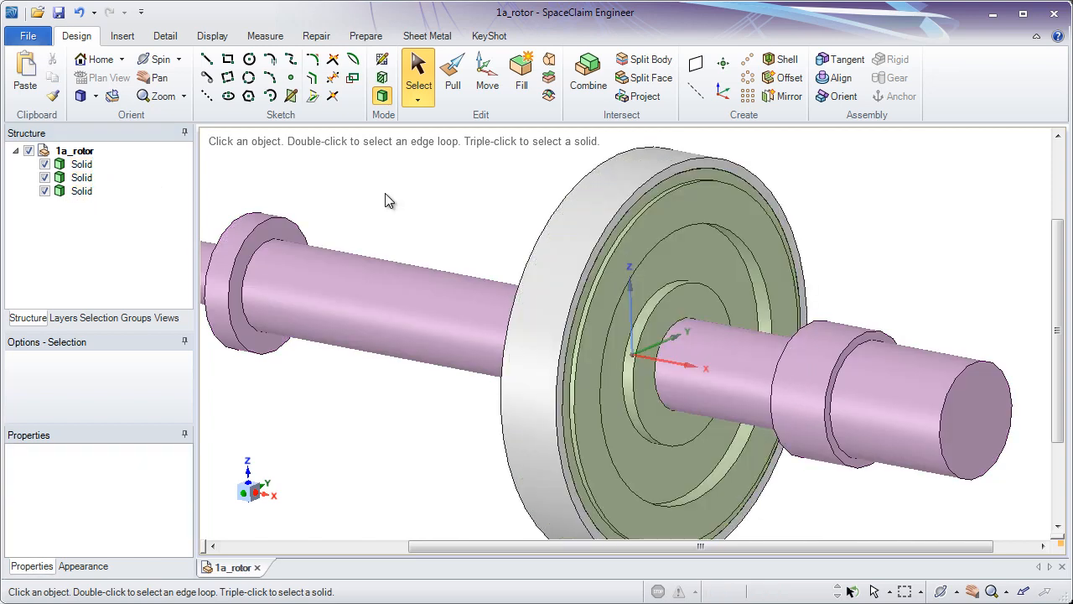
- Pull the wheel's outer cylindrical face outward to a radius of about 42.96 mm
left_click(453, 98)
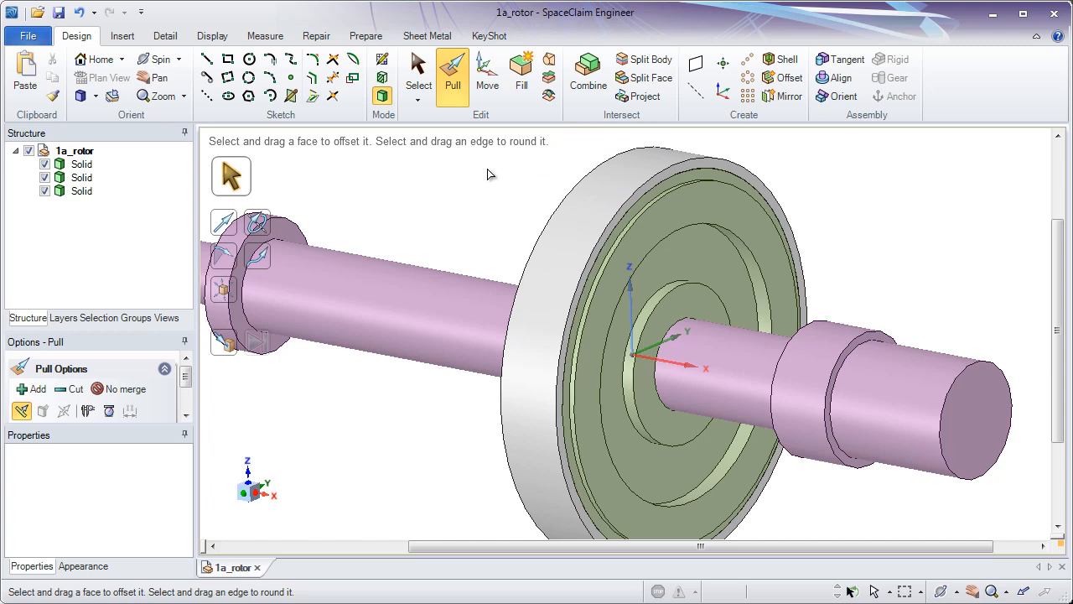
left_click(623, 179)
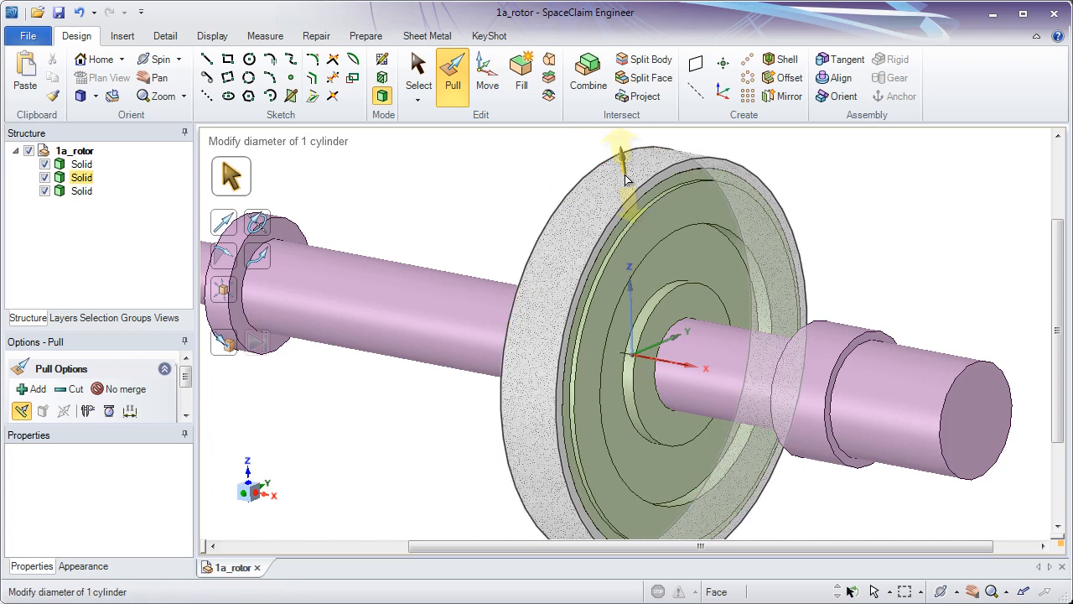
key("space")
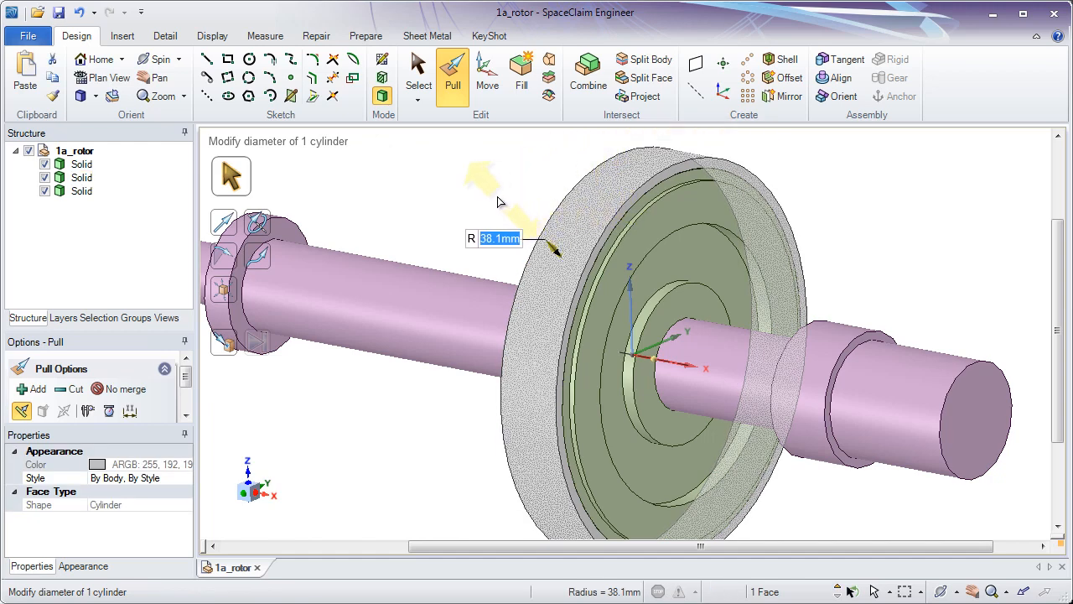
left_click_drag(492, 193, 444, 189)
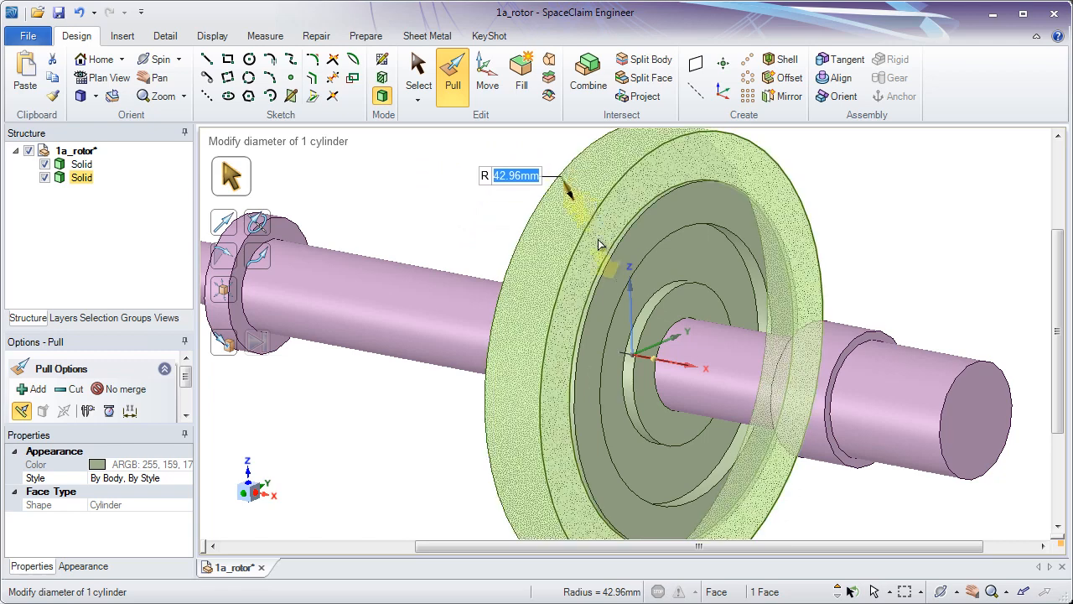
- Pull the hub's annular face outward along the shaft by about 10.38 mm and select the resulting body to check it
left_click(689, 302)
left_click_drag(689, 302, 727, 324)
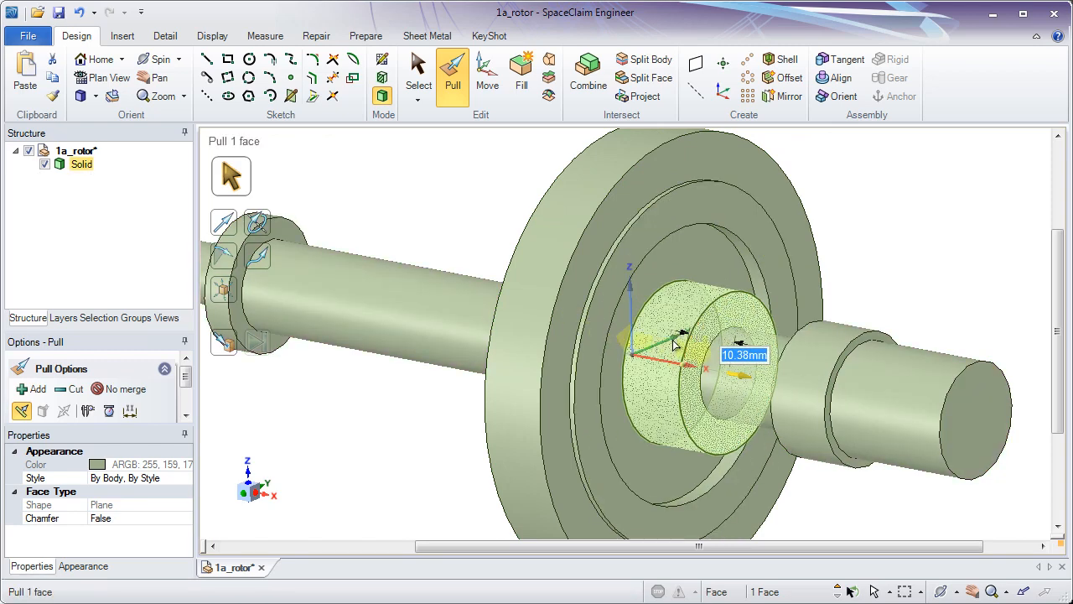
left_click(423, 226)
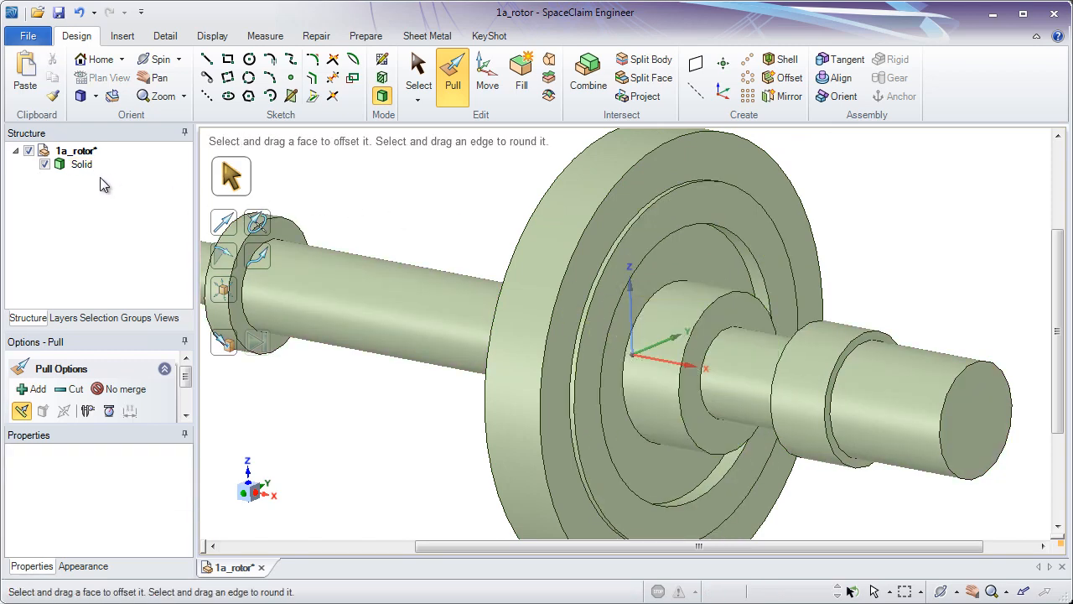
left_click(81, 164)
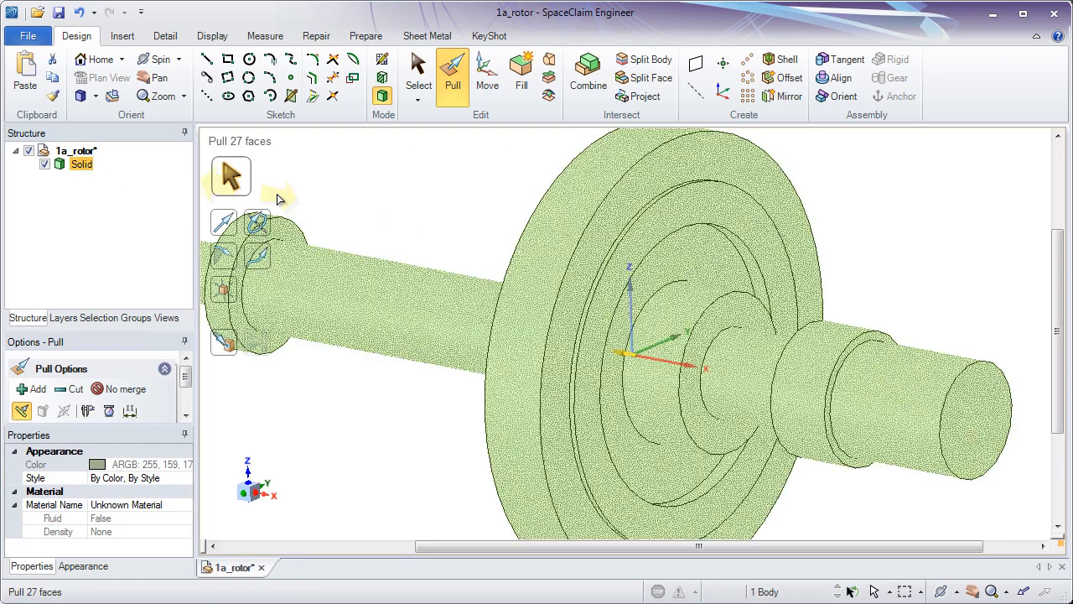
left_click(313, 190)
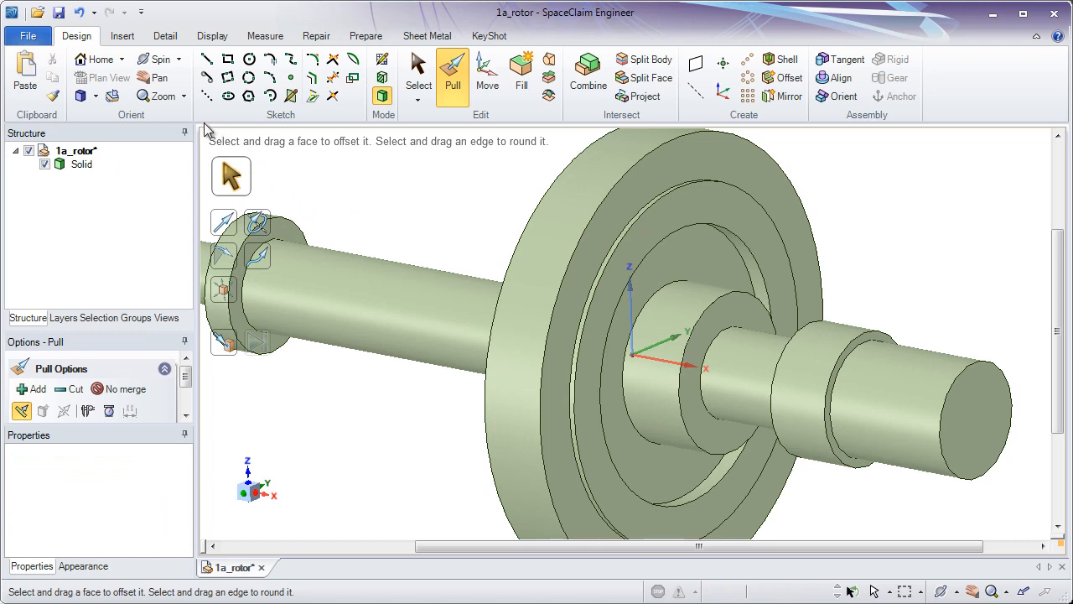
- Undo the hub pull and the wheel radius change, and clear the selection
left_click(79, 13)
left_click(79, 12)
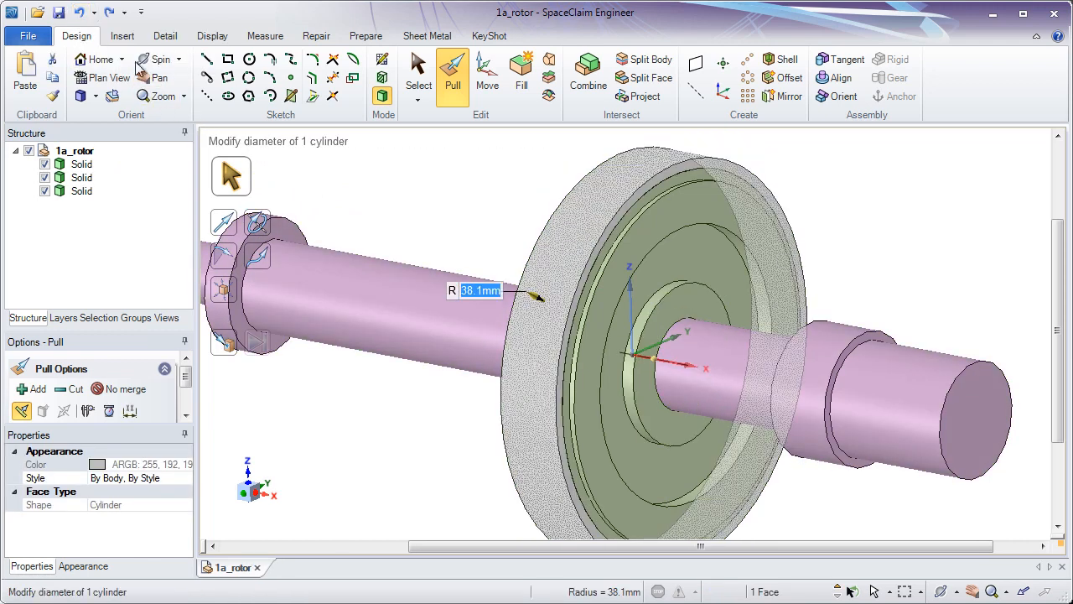
left_click(467, 205)
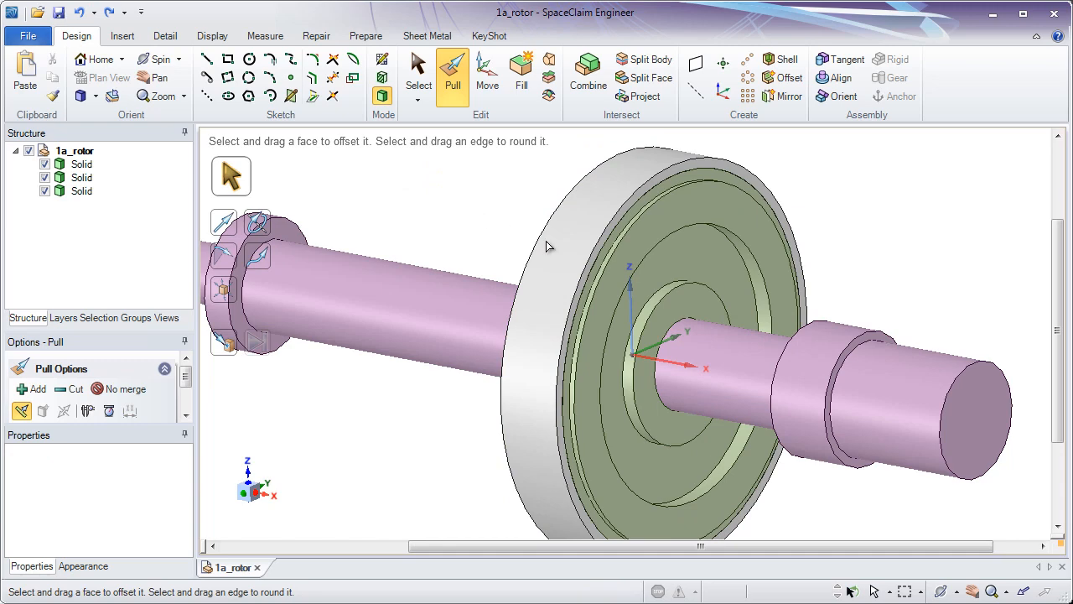
- Try pulling the hub's annular face outward by about 20.85 mm with the No merge option, and undo the pull
left_click(684, 303)
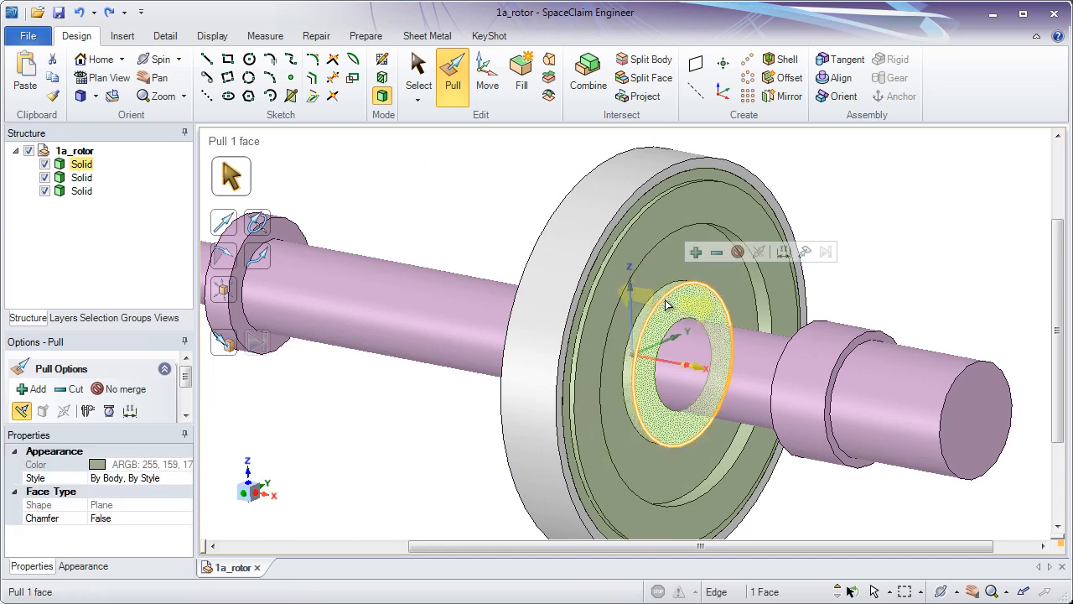
left_click(738, 252)
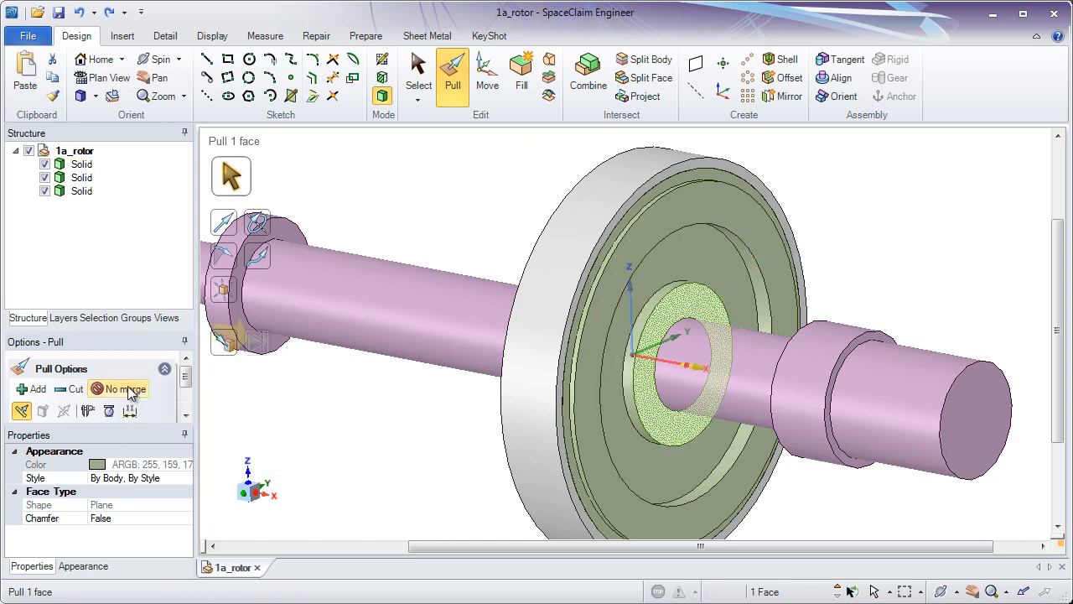
left_click_drag(349, 376, 424, 379)
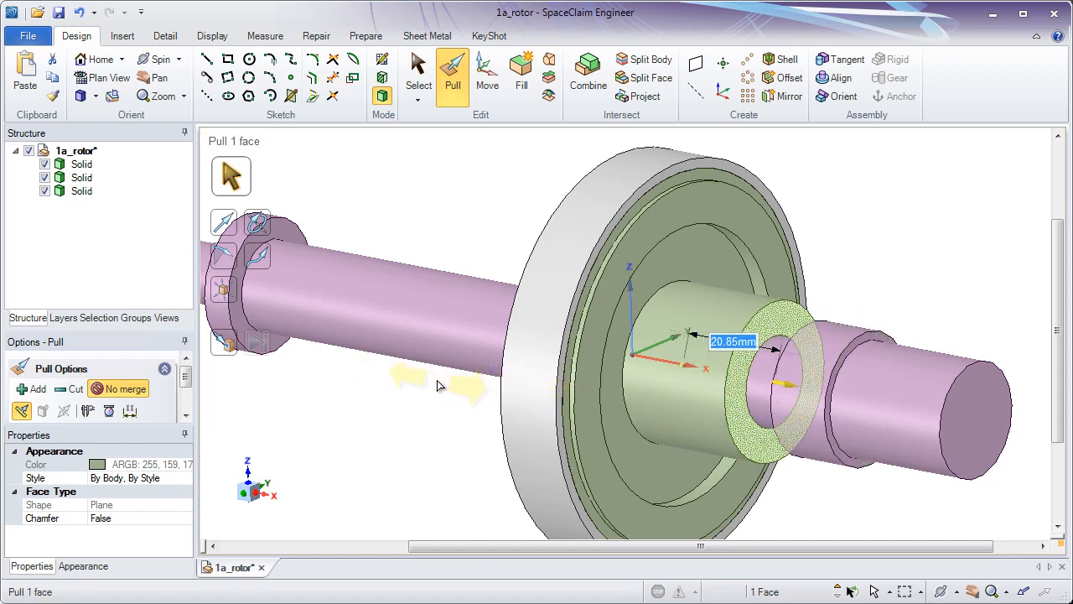
left_click(437, 380)
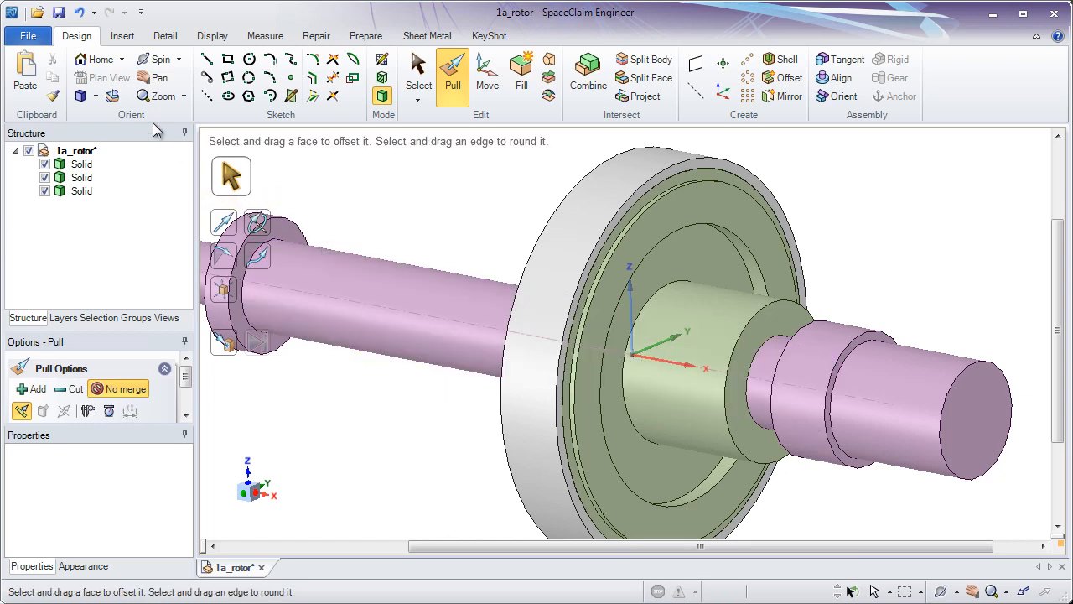
left_click(77, 12)
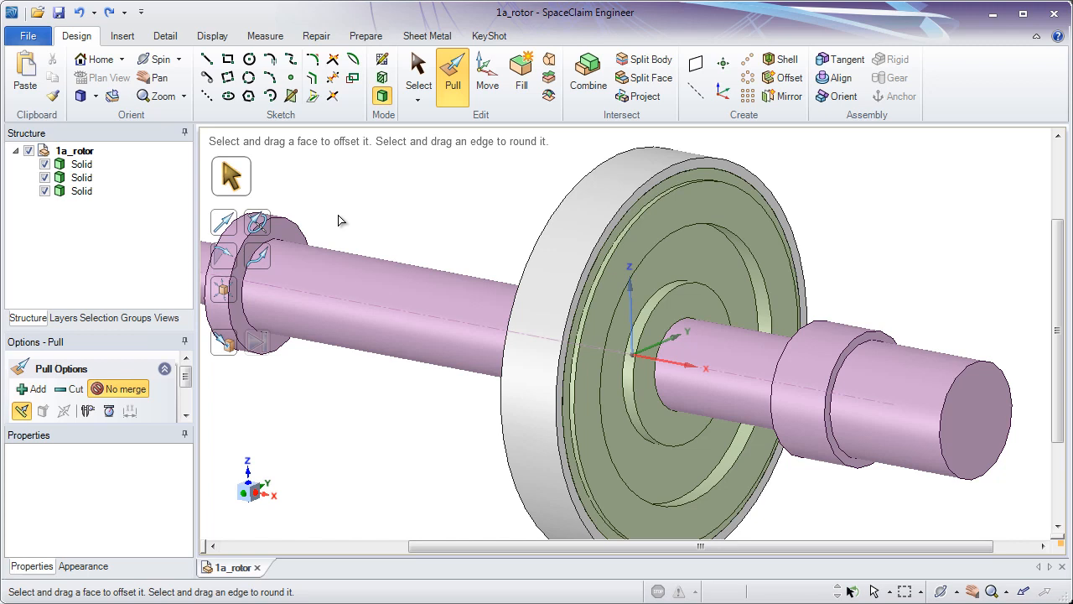
- Move the wheel's inner disc solid into a new component named core, and select its body and the component to inspect them
left_click(82, 166)
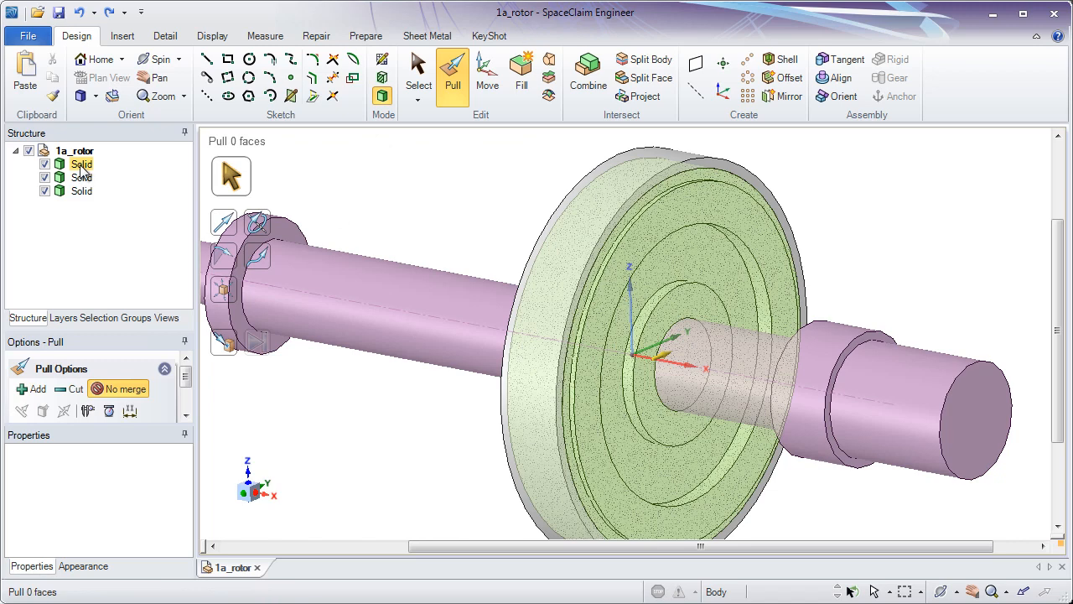
left_click(81, 167)
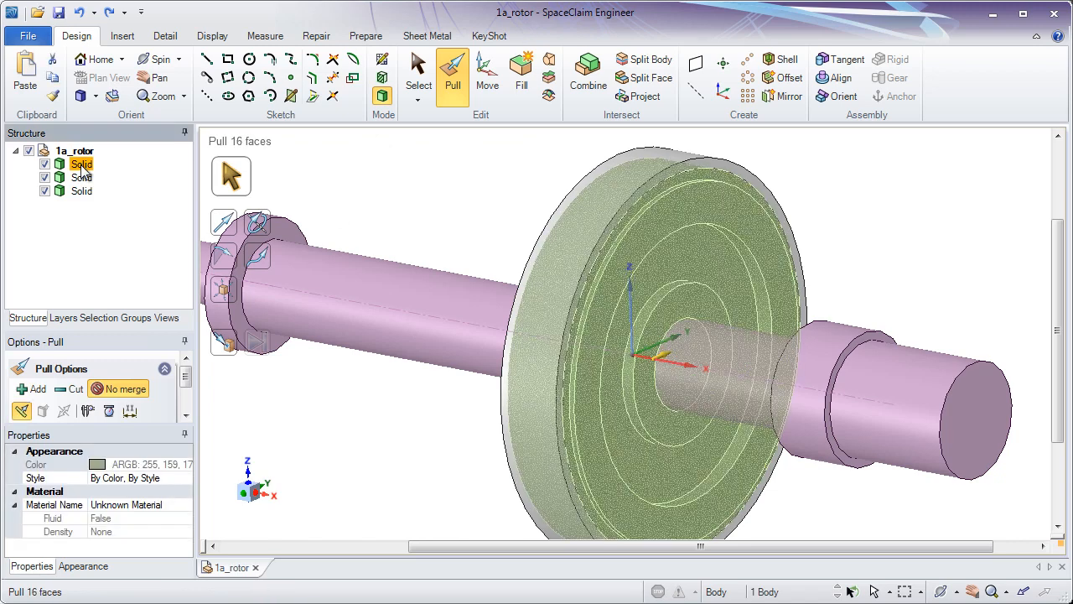
right_click(81, 168)
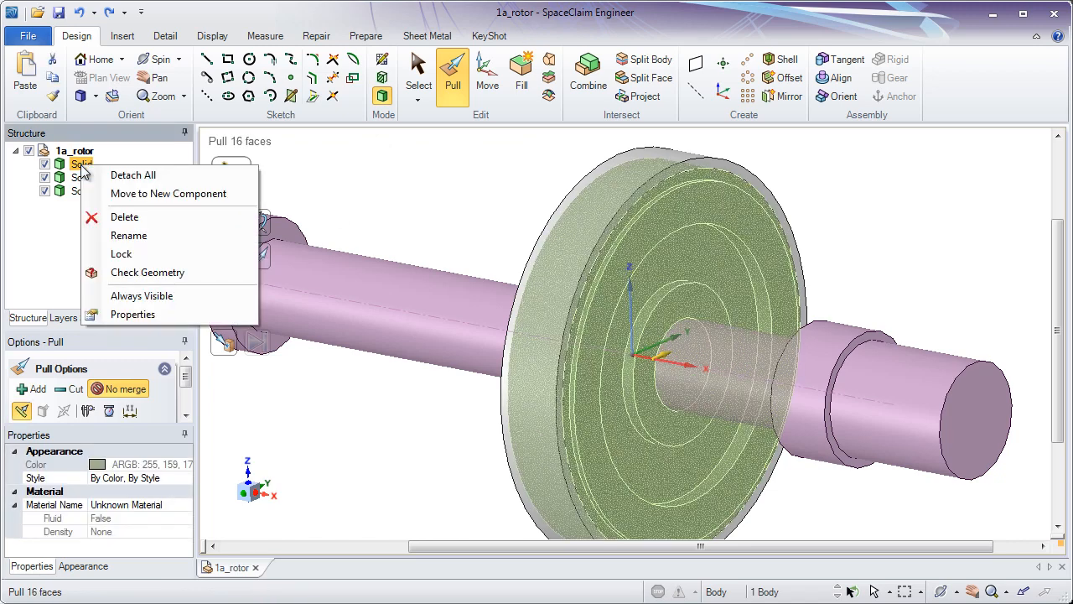
left_click(155, 198)
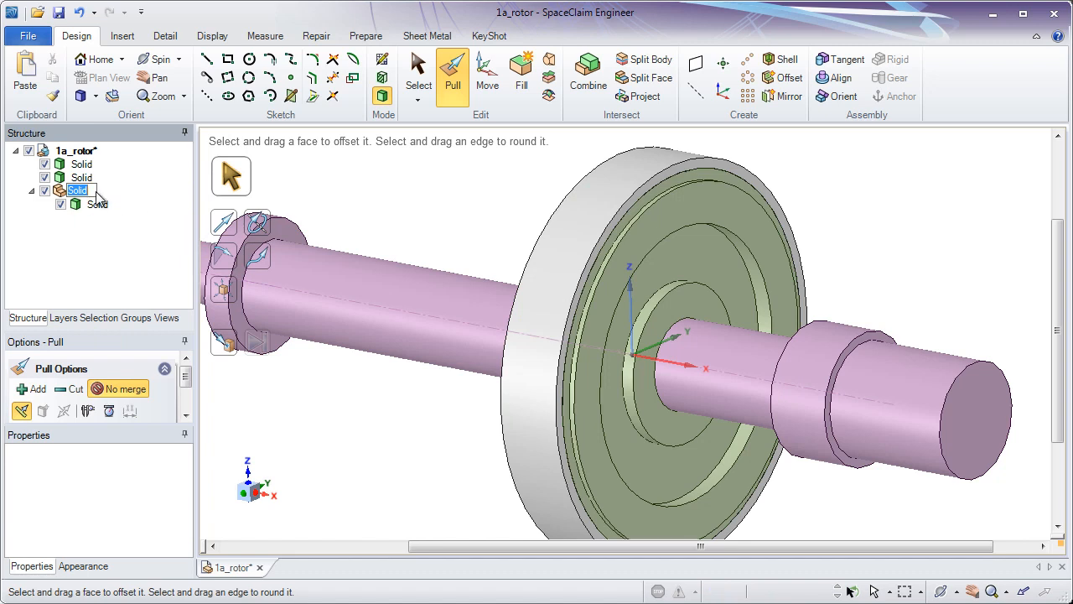
type("core")
key("Return")
left_click(97, 205)
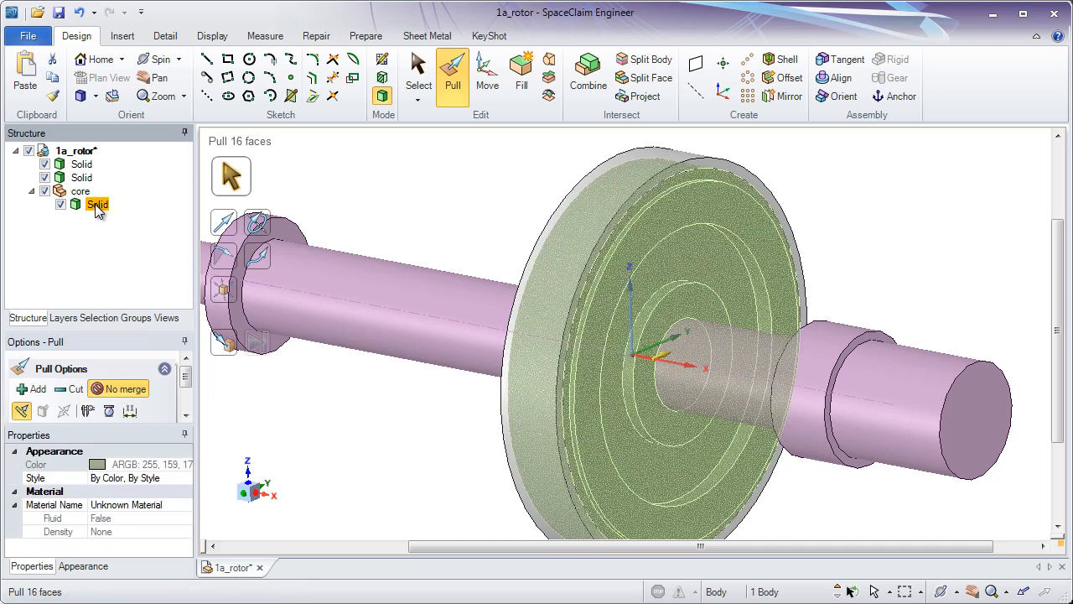
left_click(82, 193)
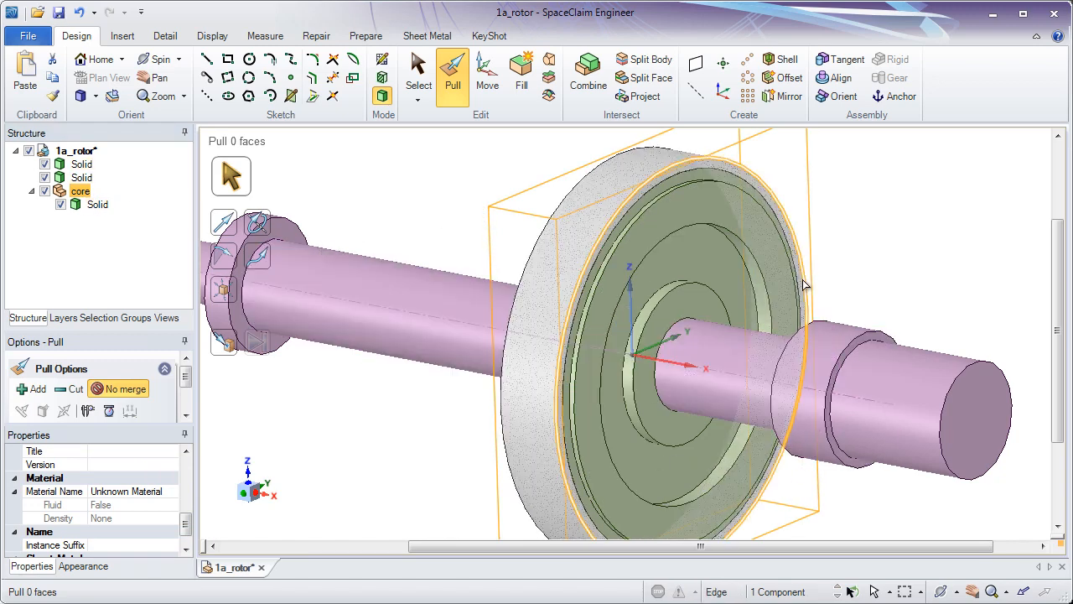
left_click(390, 188)
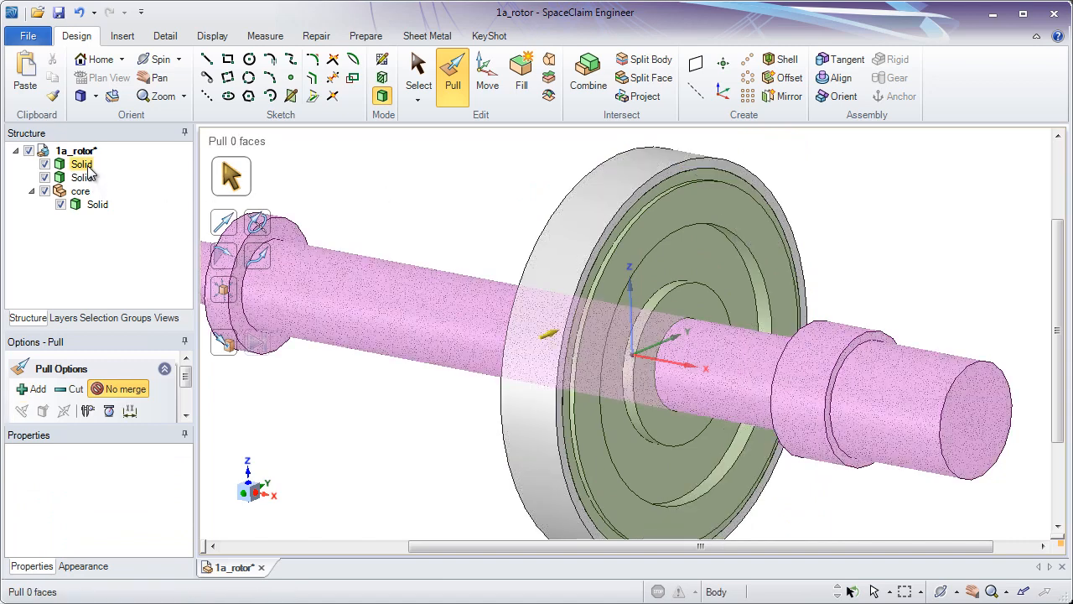
- Move the shaft and outer rim solids together into one new component, keeping its default name
left_click(87, 166)
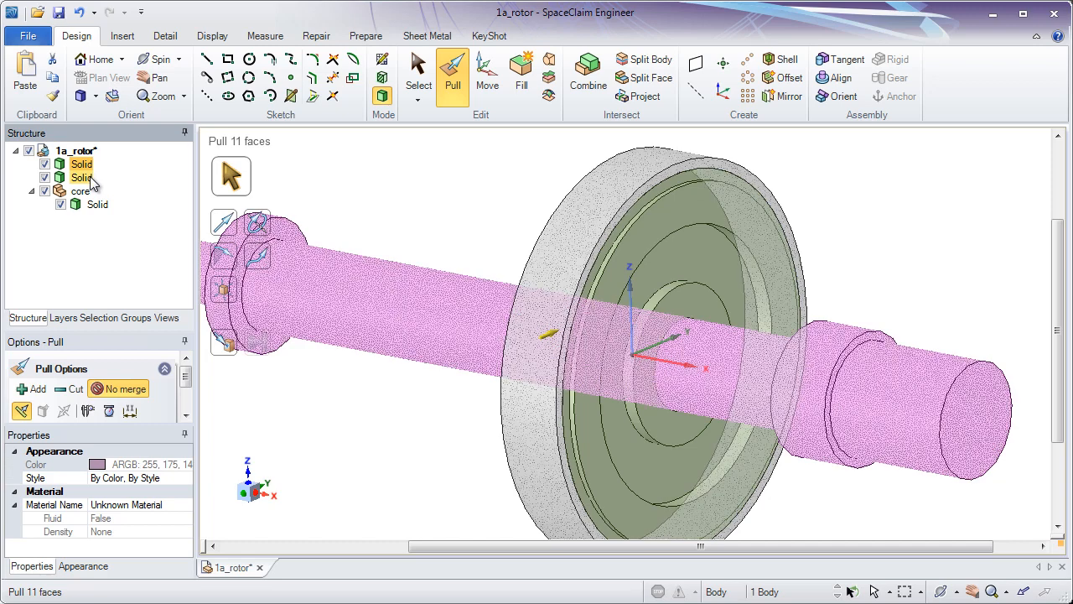
left_click(90, 184, "ctrl")
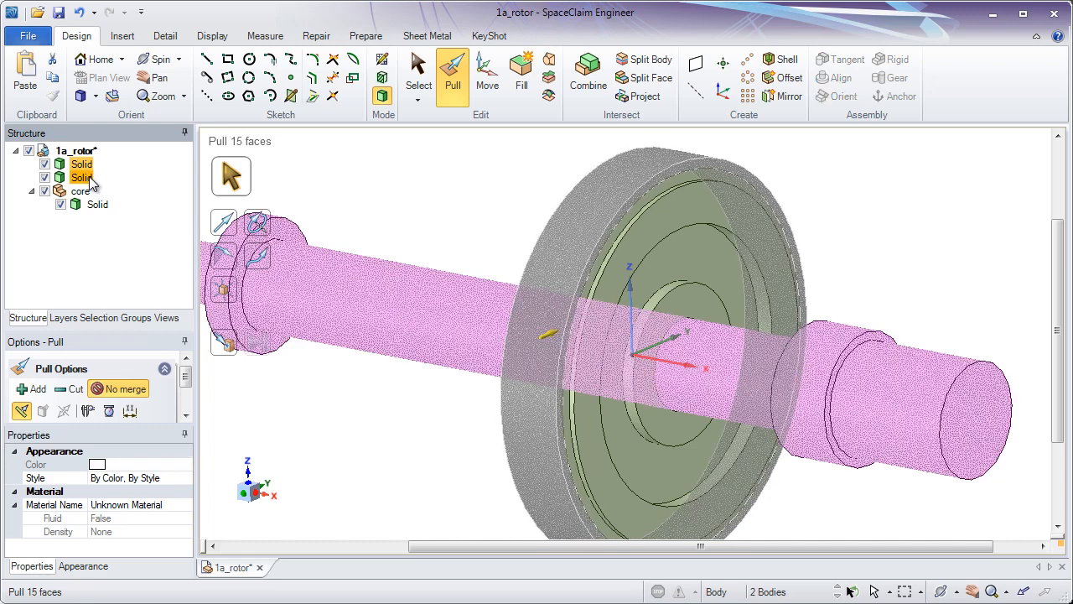
right_click(88, 183)
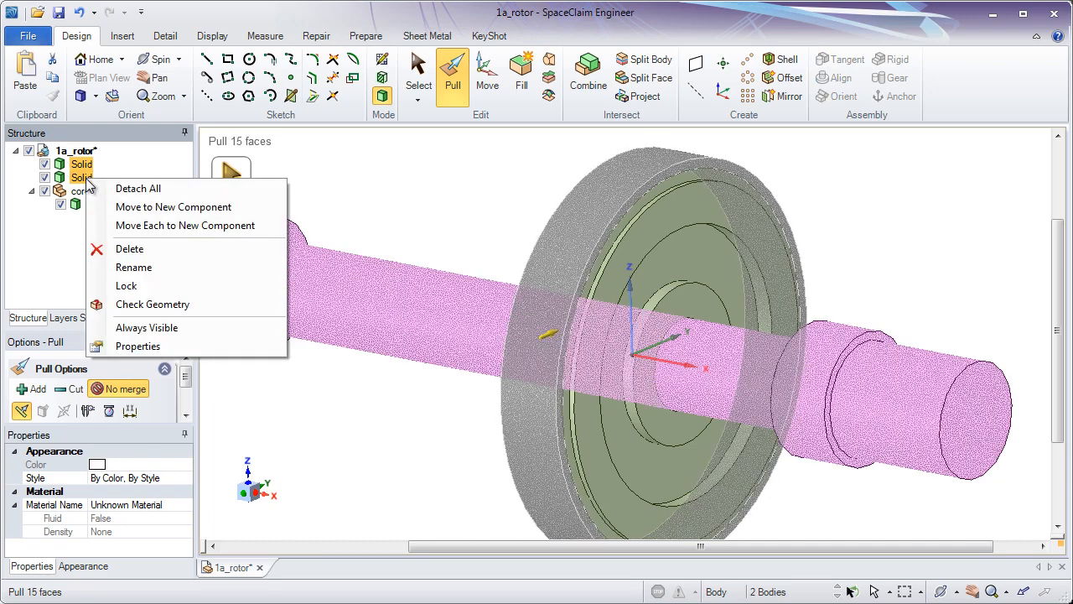
left_click(147, 209)
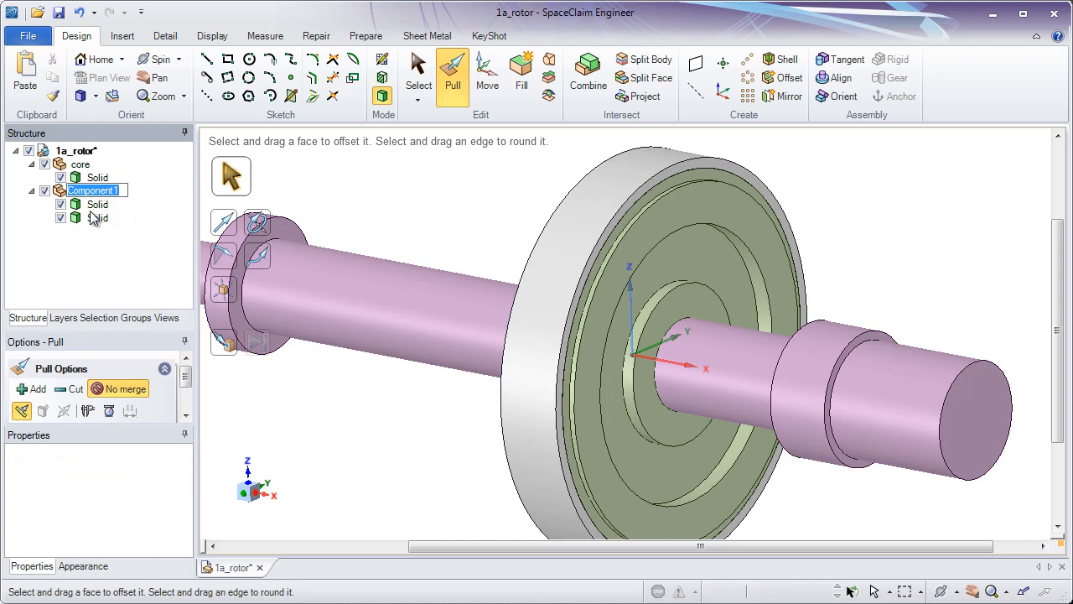
left_click(302, 191)
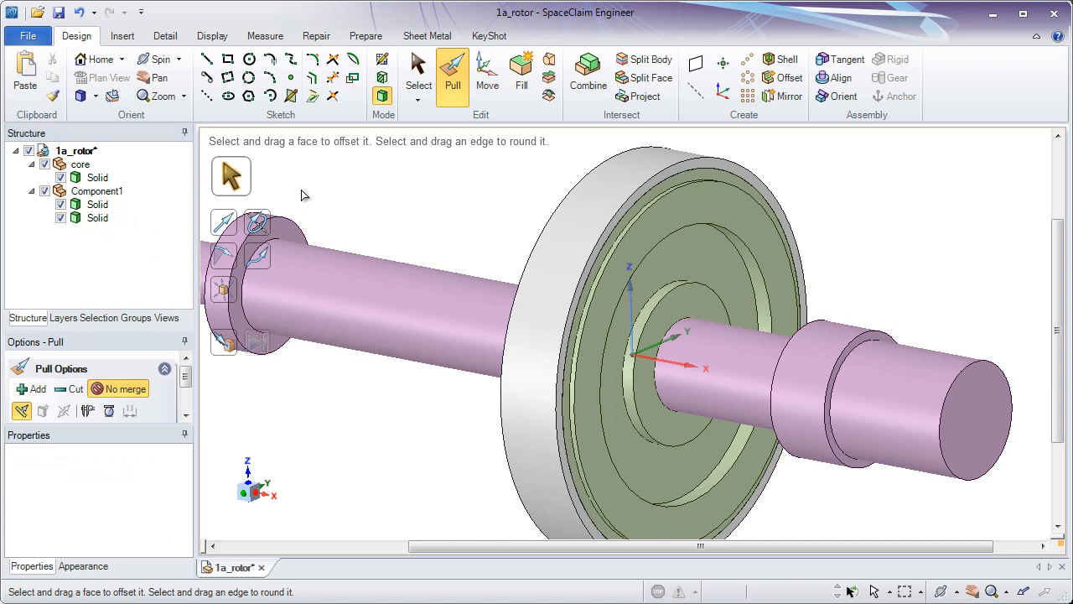
- Undo the joint move and move the shaft and outer rim solids each into their own new component
left_click(79, 13)
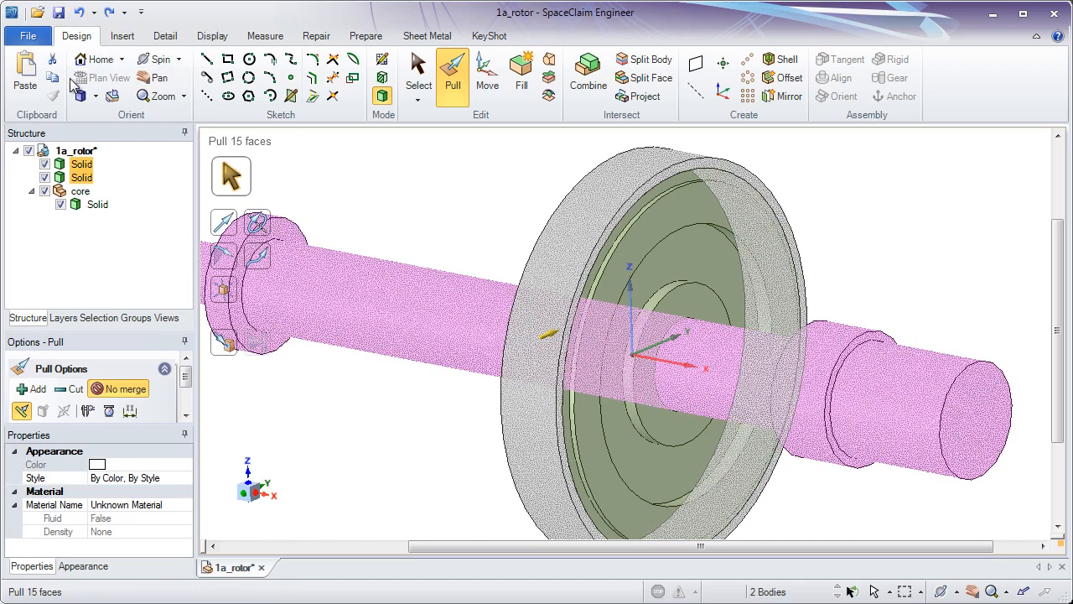
right_click(82, 182)
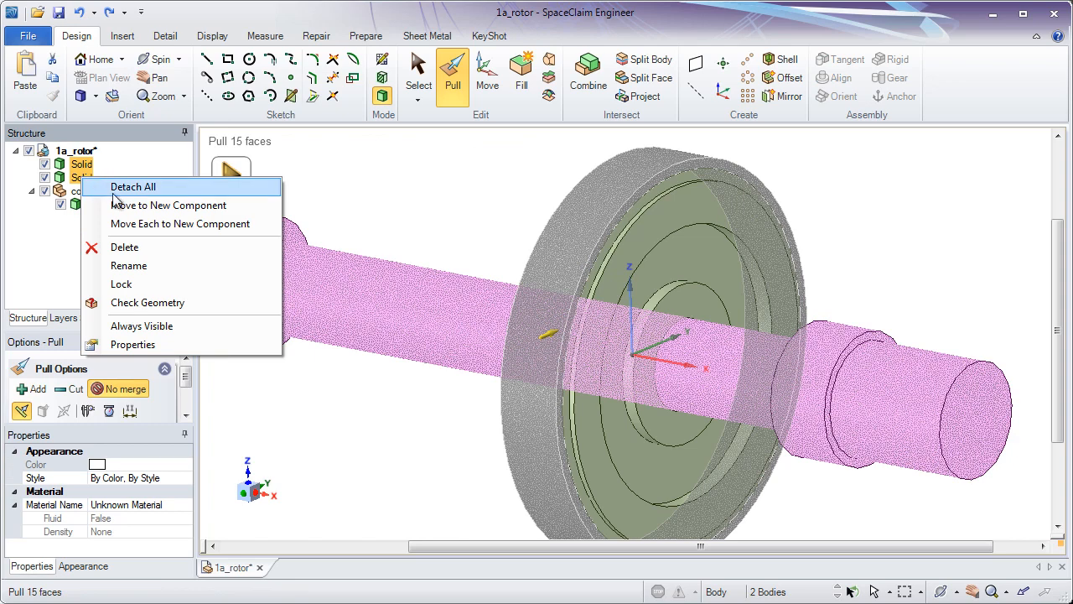
left_click(150, 224)
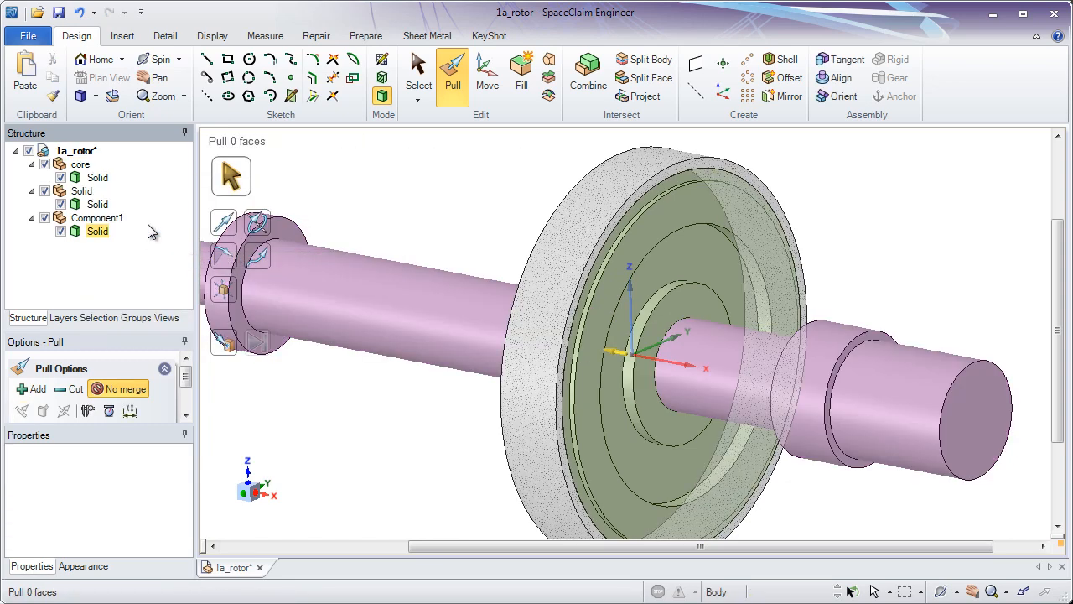
left_click(309, 172)
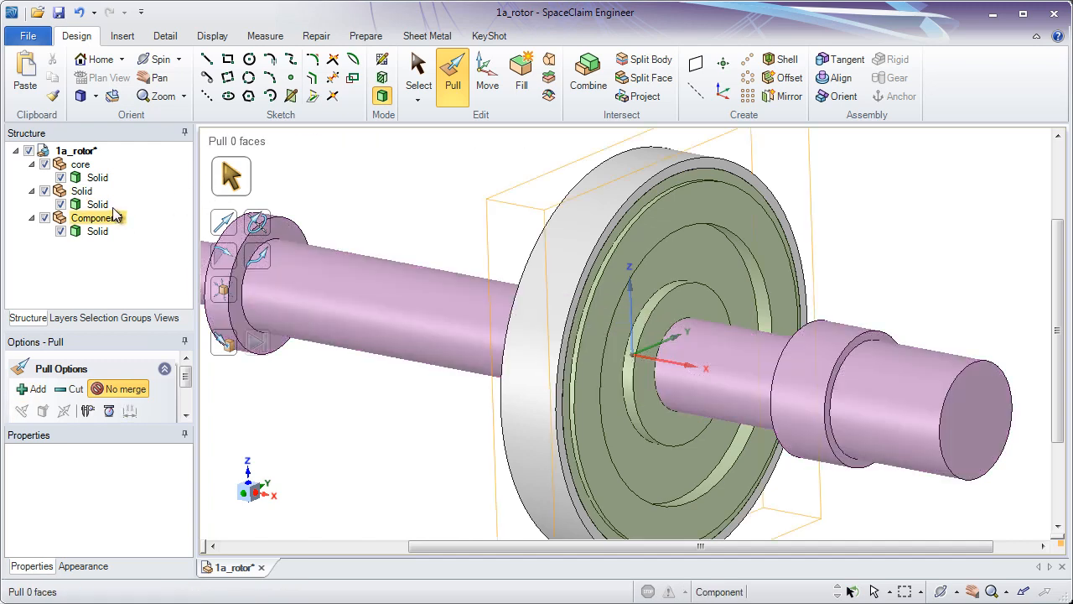
- Rename the component that holds the shaft solid as Shaft
left_click(102, 206)
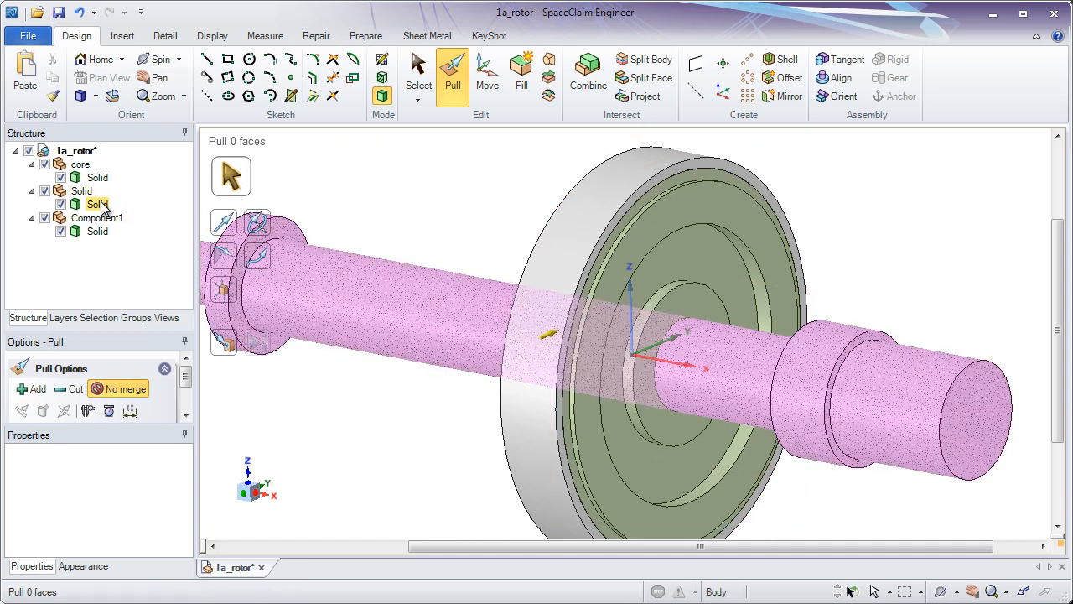
left_click(101, 205)
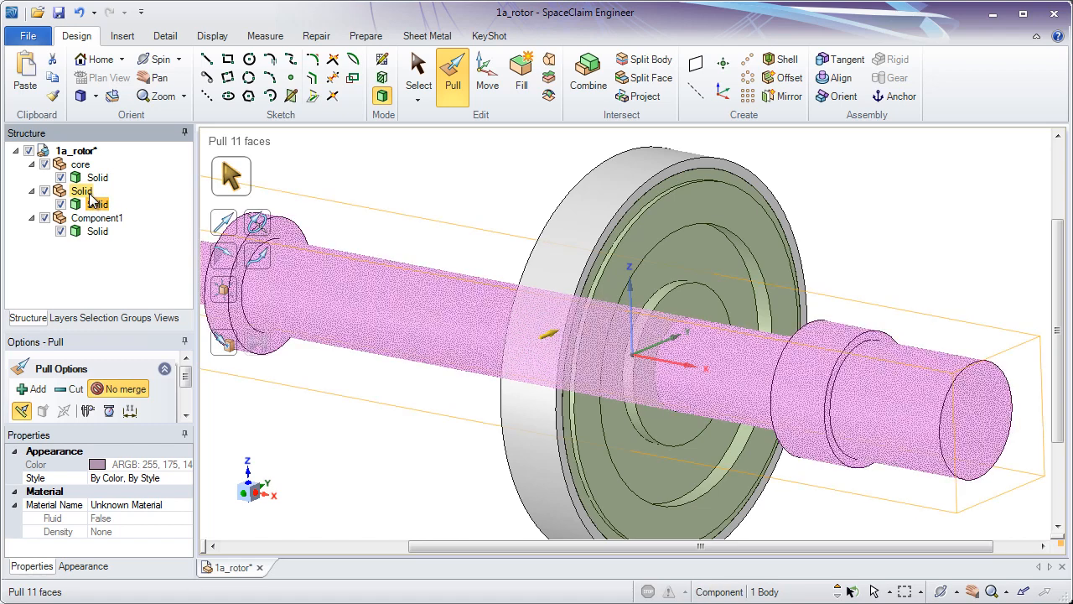
left_click(92, 194)
right_click(90, 196)
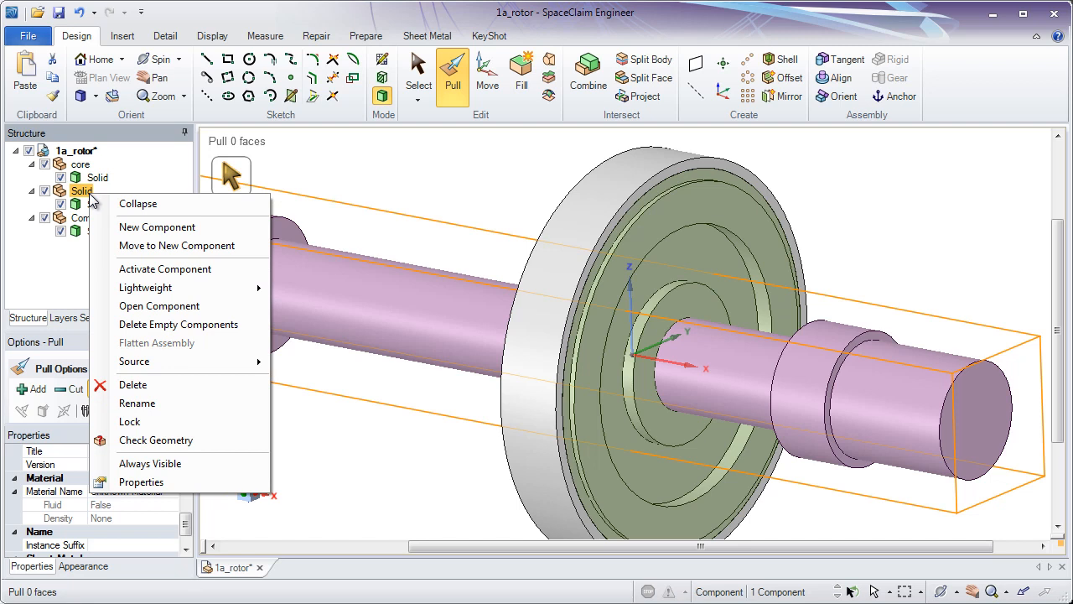
left_click(184, 403)
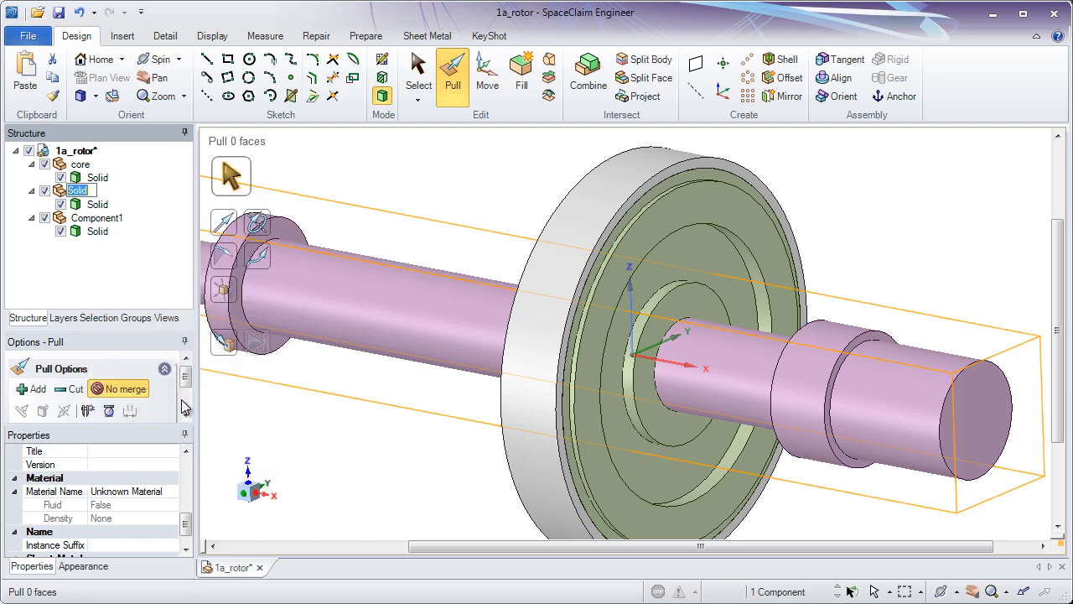
type("Shaft")
key("Return")
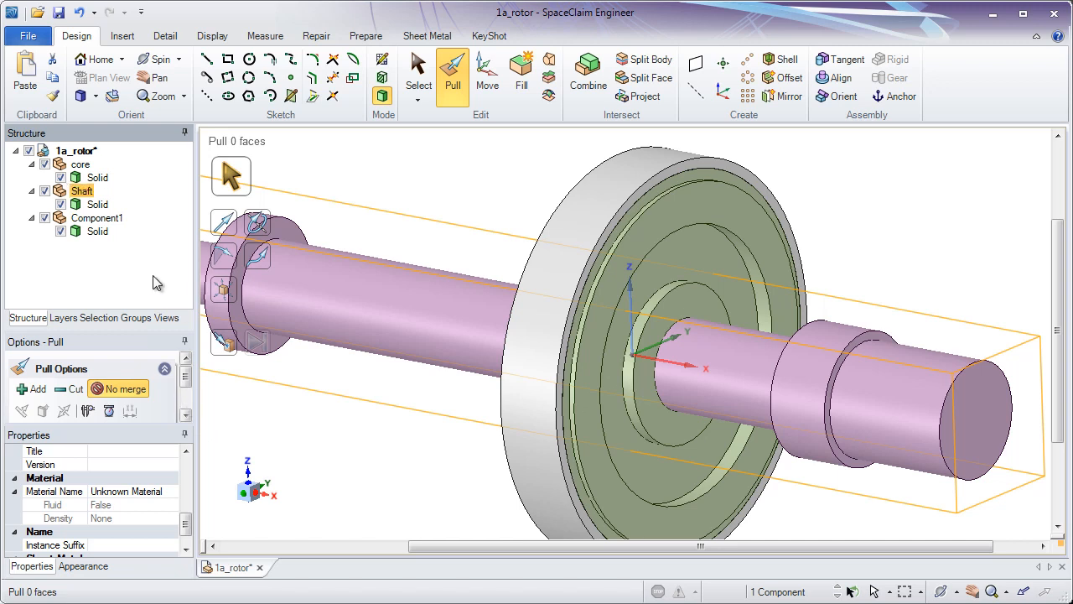
- Rename the outer rim's component as Ring and clear the selection
left_click(112, 222)
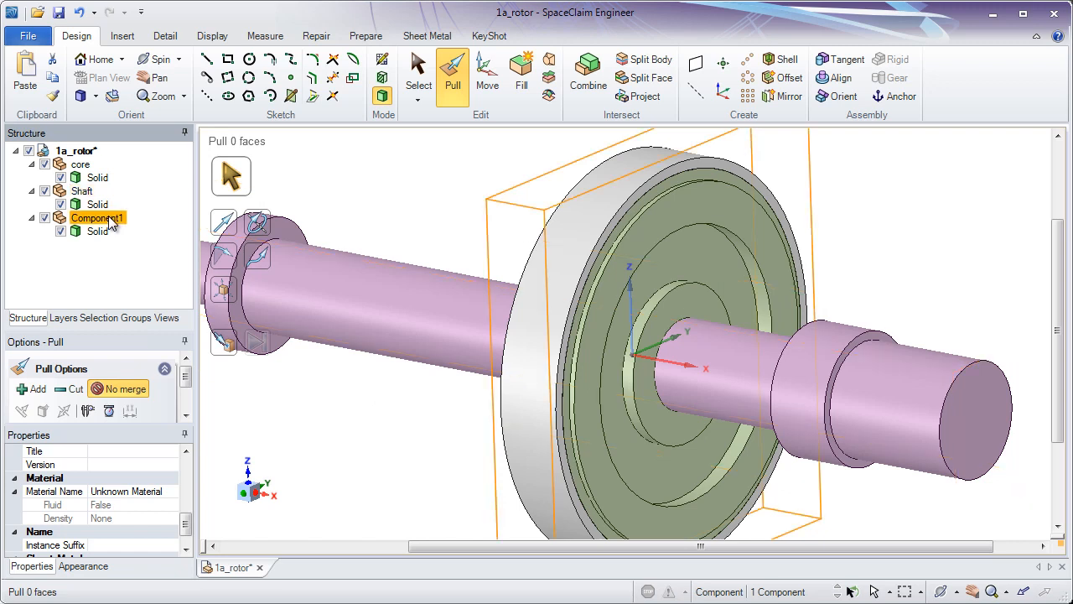
left_click(109, 220)
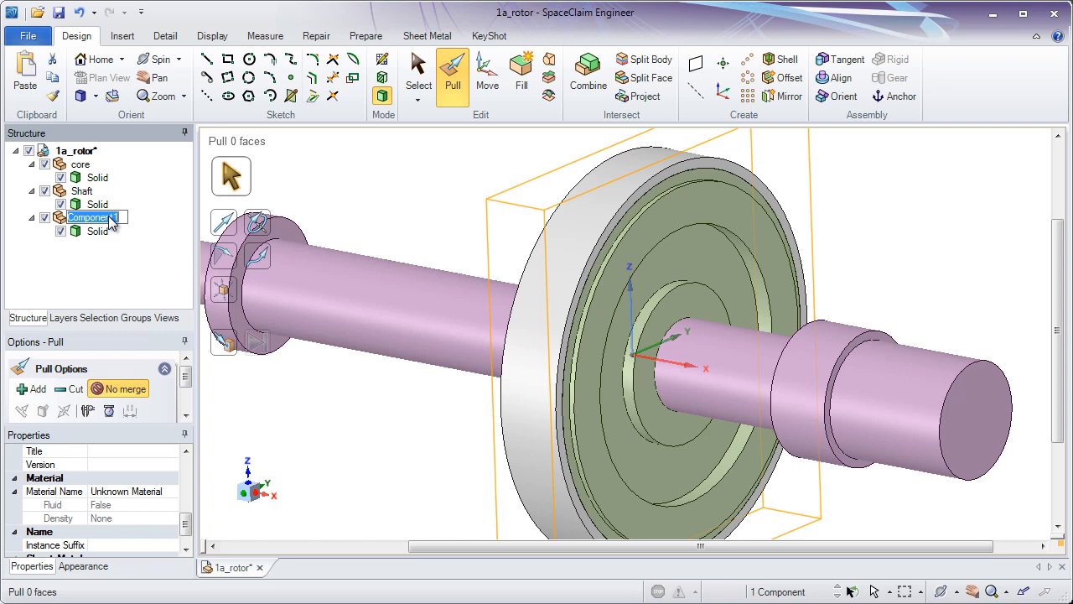
type("Ring")
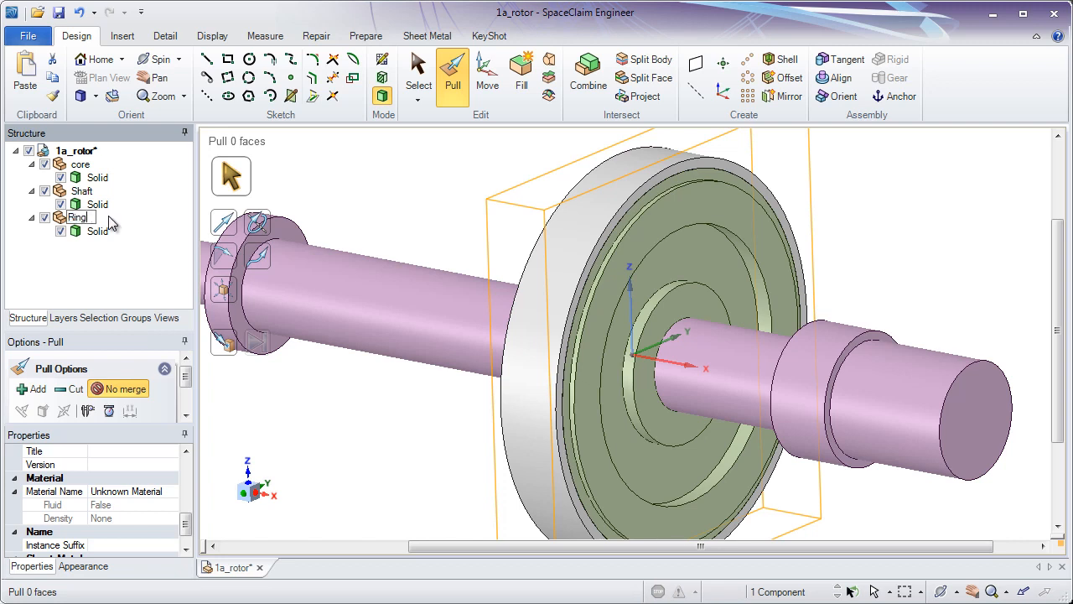
key("Return")
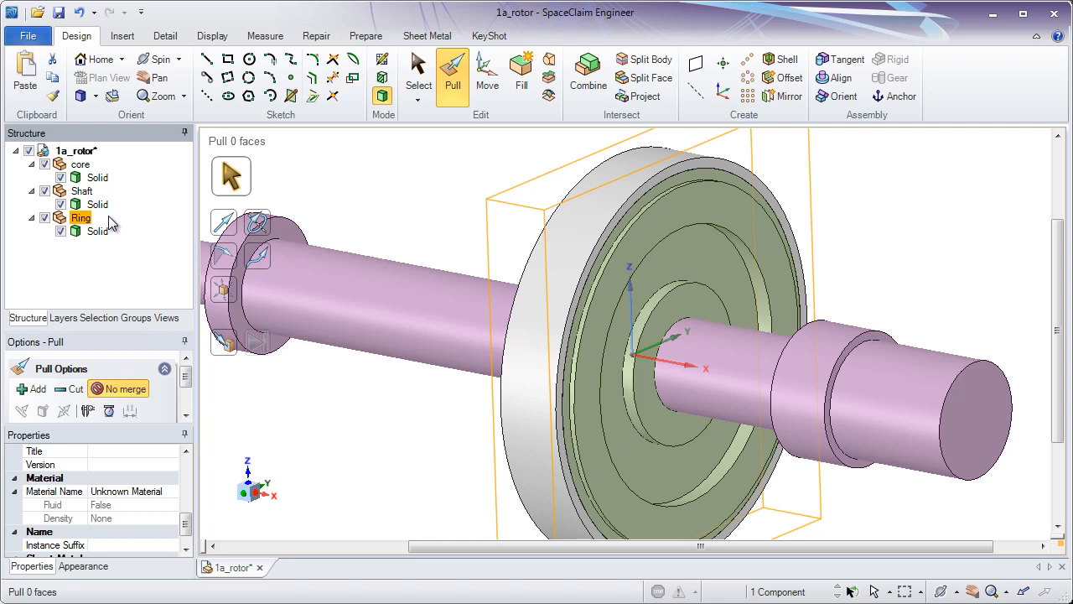
left_click(294, 188)
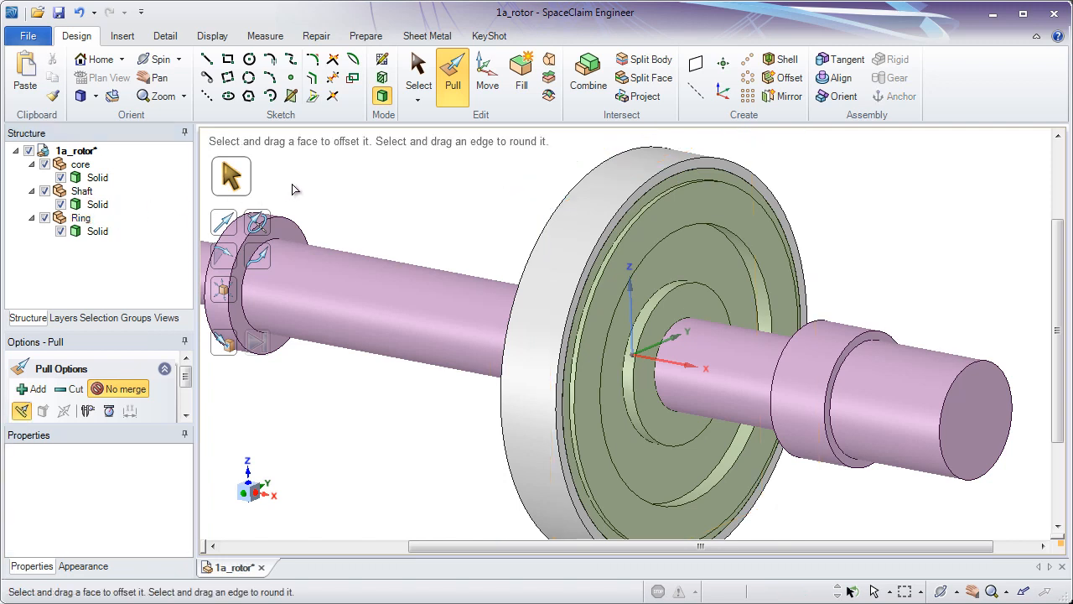
- Try pulling the hub's annular face outward along the shaft with the No merge option off, and undo the pull
left_click(419, 74)
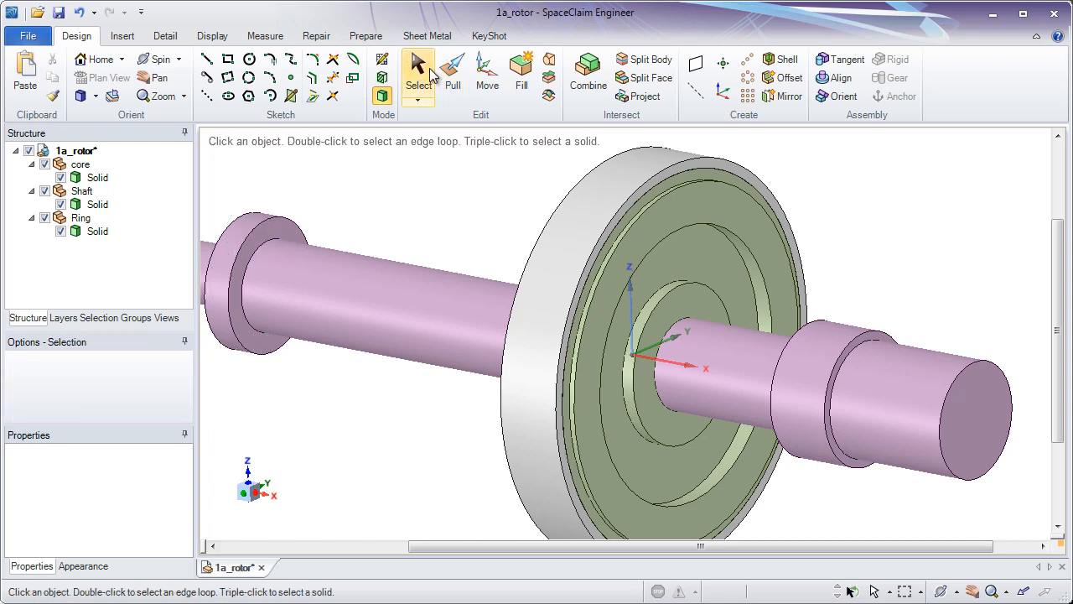
left_click(450, 78)
left_click(684, 308)
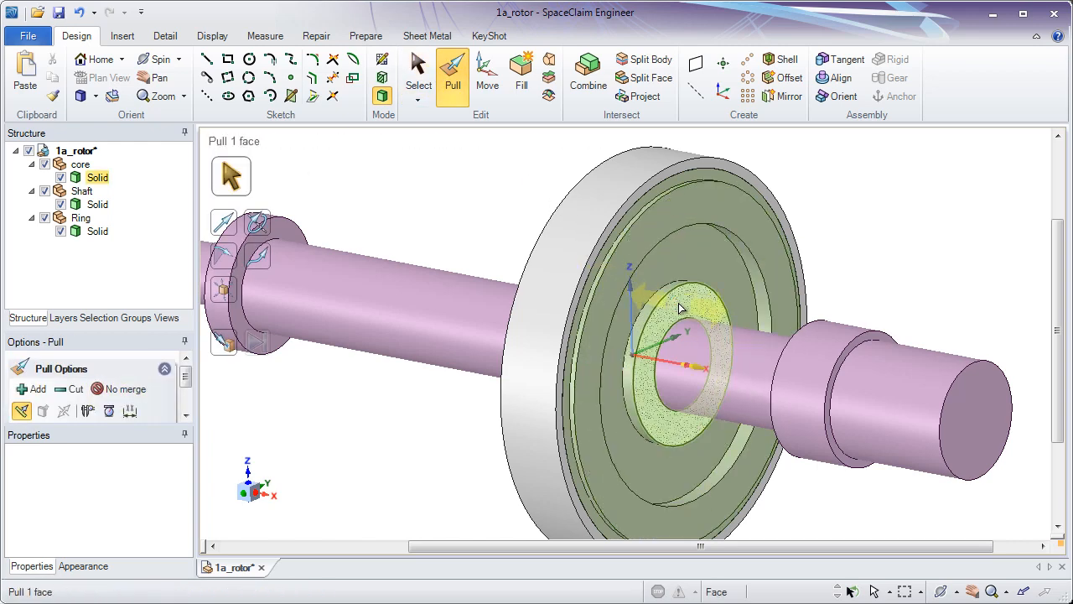
left_click_drag(696, 314, 719, 327)
key("Escape")
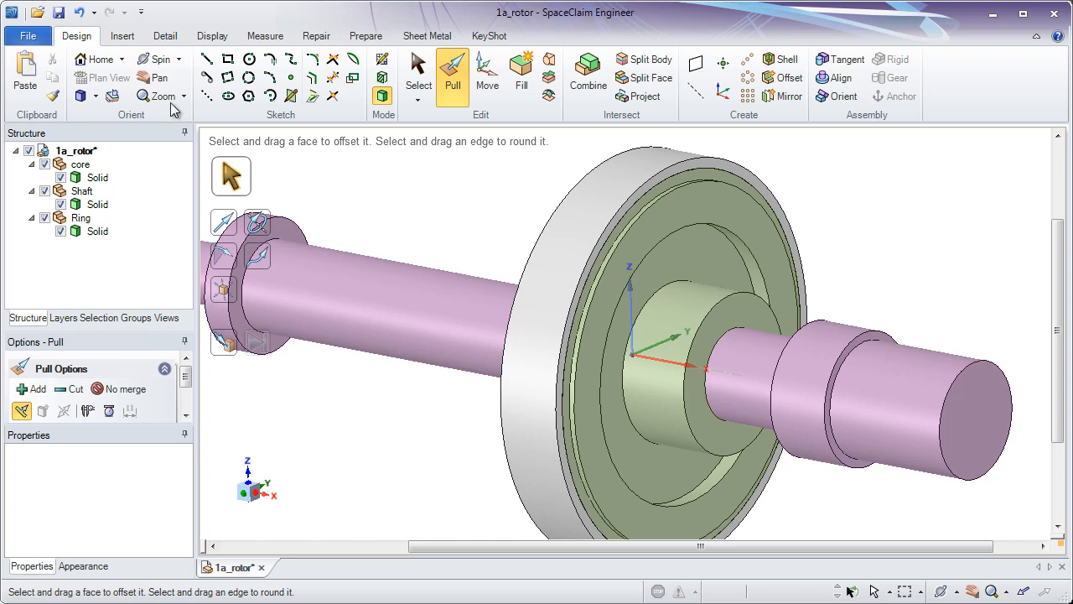
left_click(79, 13)
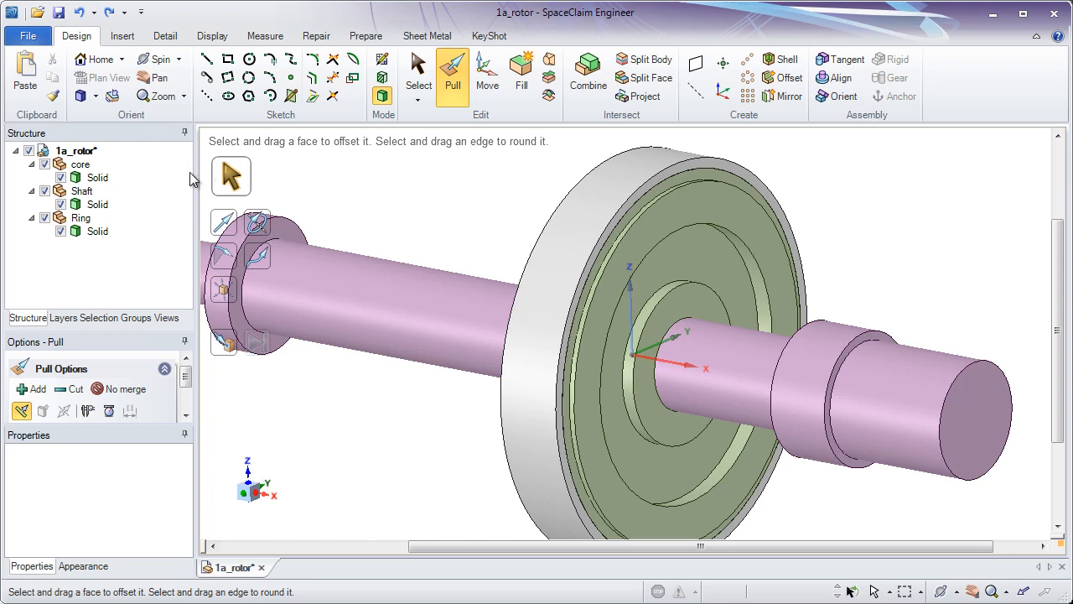
left_click(166, 179)
left_click(255, 184)
- Move the core and Ring components together into a new component named Core_ASM
left_click(82, 192)
left_click(82, 192)
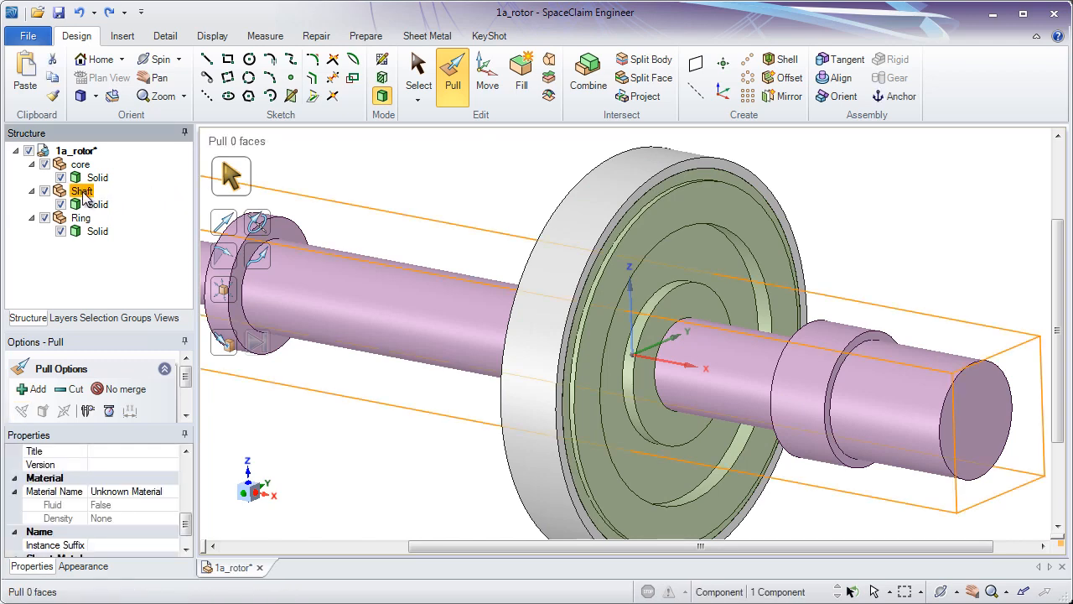
left_click(86, 166)
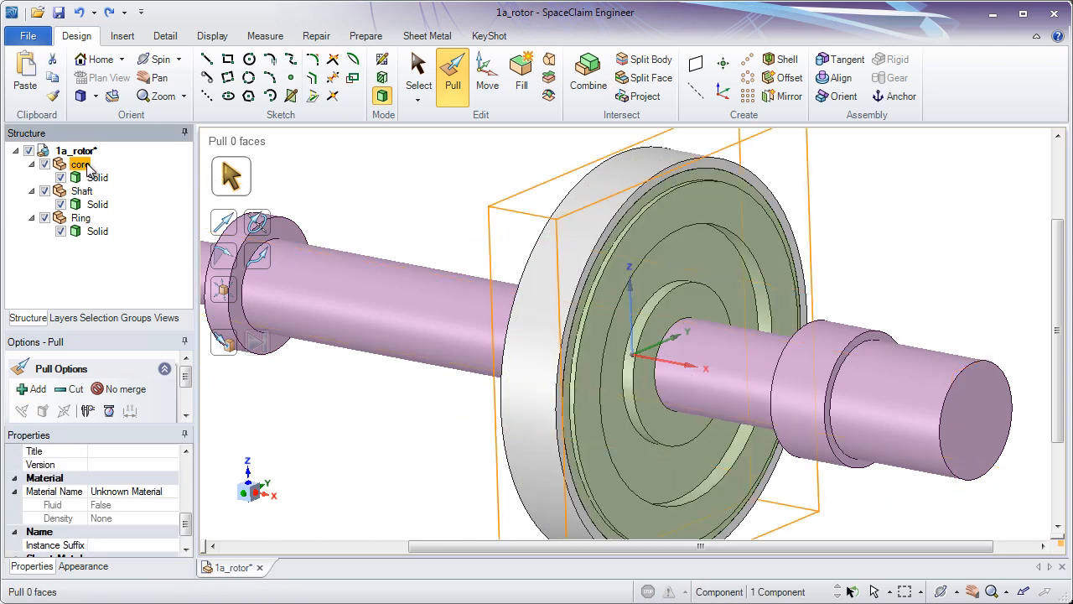
left_click(83, 222, "ctrl")
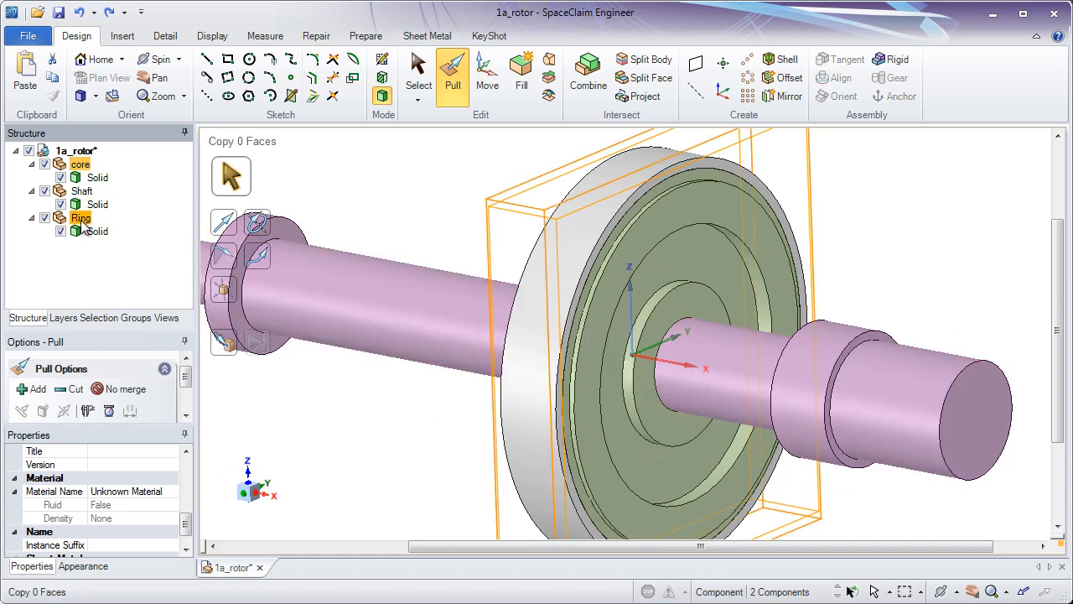
right_click(87, 225)
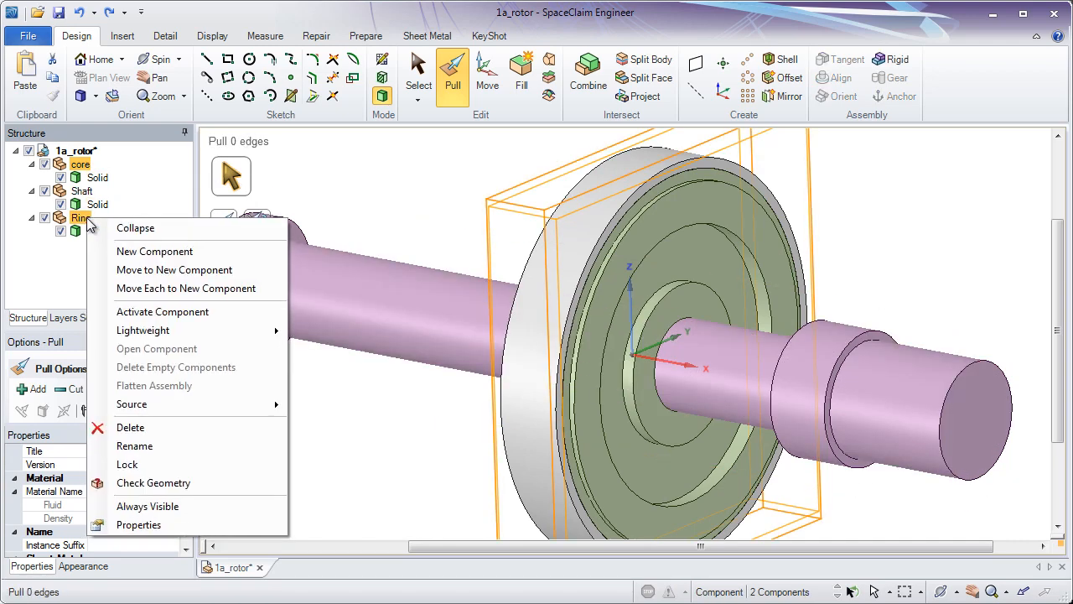
left_click(144, 270)
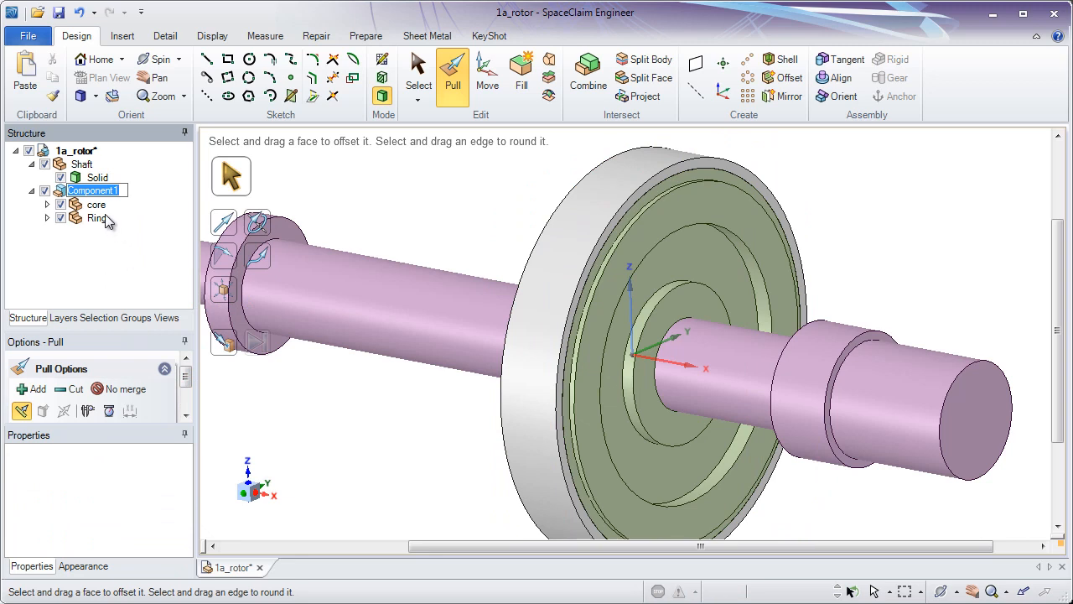
type("Core_")
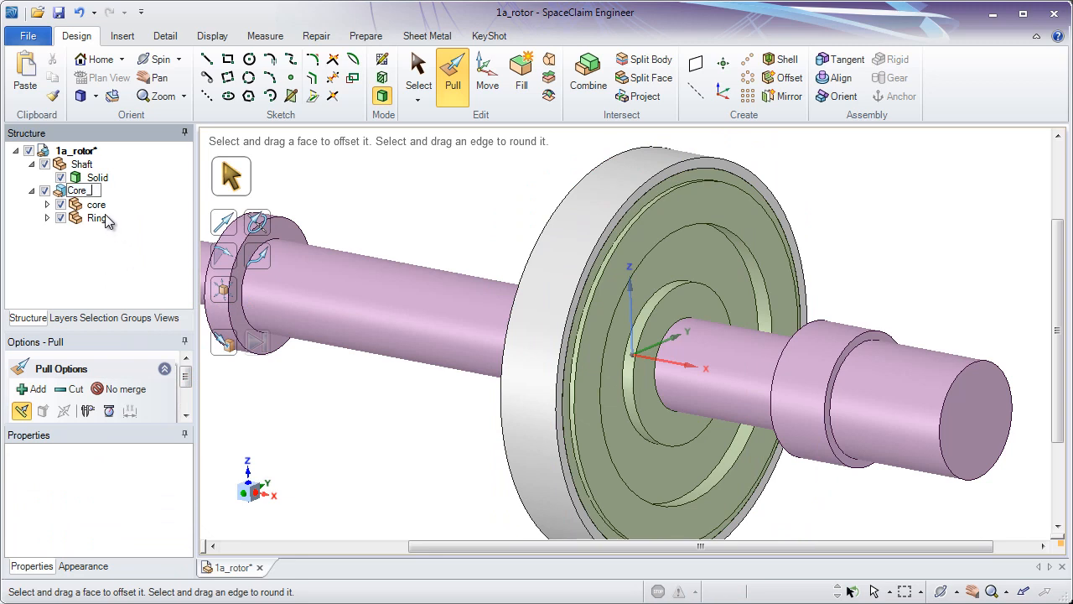
type("ASM")
key("Return")
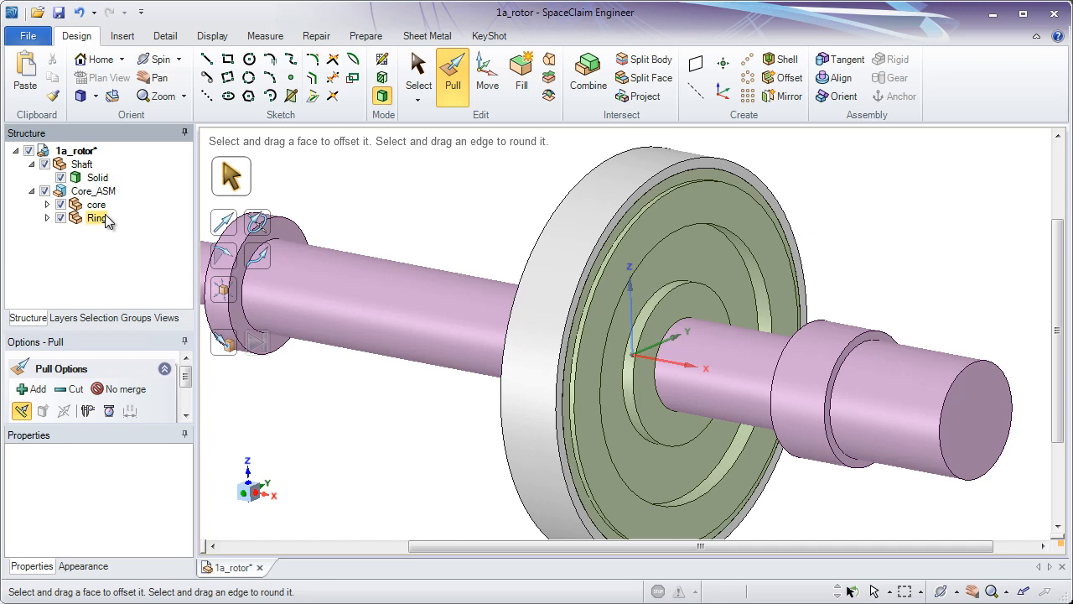
- Collapse Shaft and Core_ASM in the structure tree and examine the top-level part and its two components
left_click(96, 176)
left_click(81, 164)
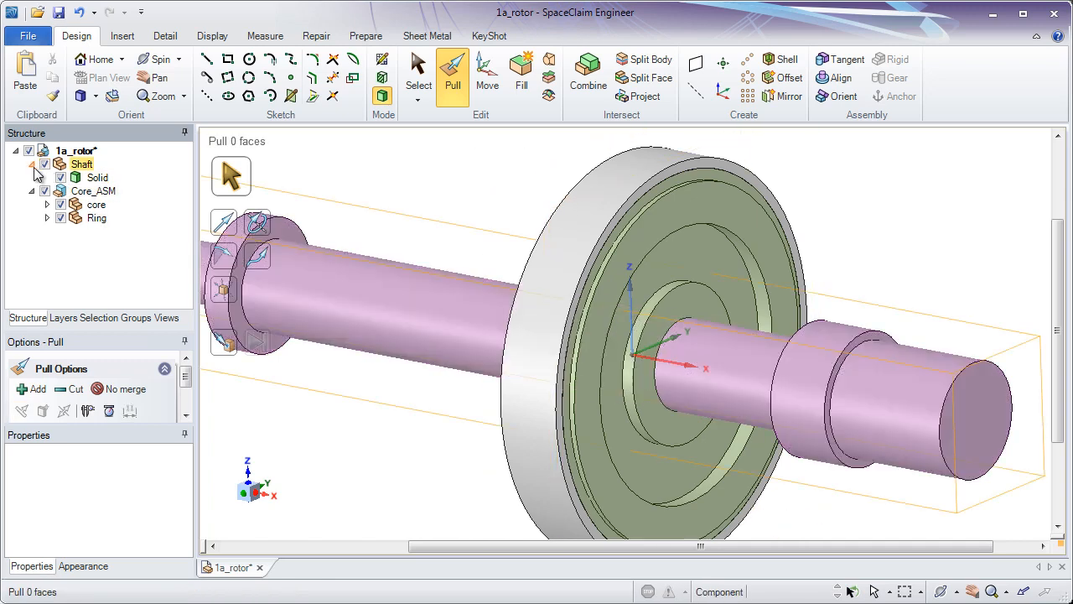
left_click(32, 165)
left_click(31, 177)
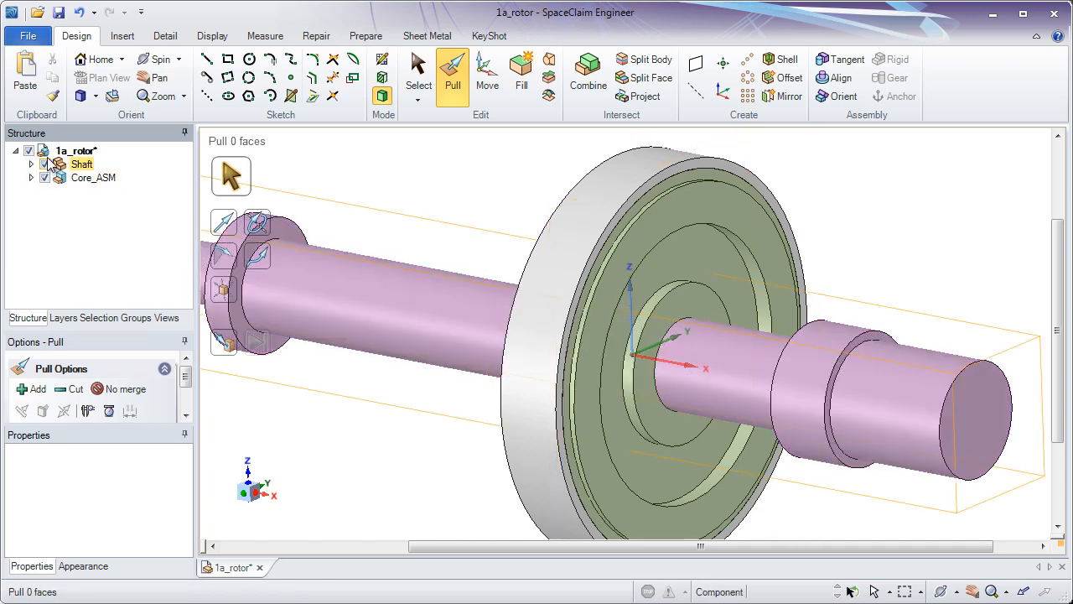
left_click(60, 154)
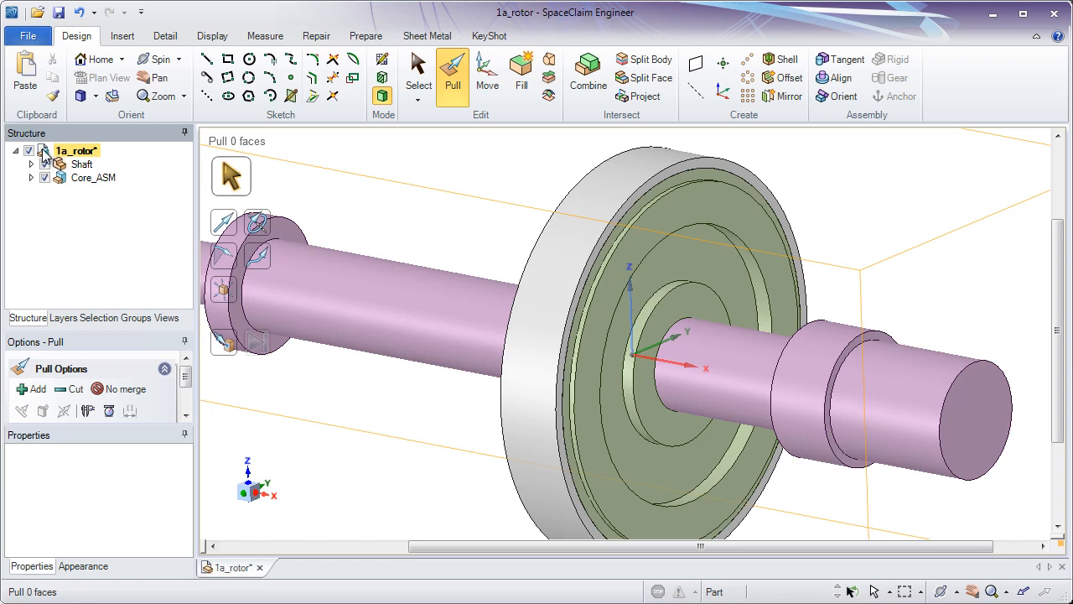
left_click(80, 166)
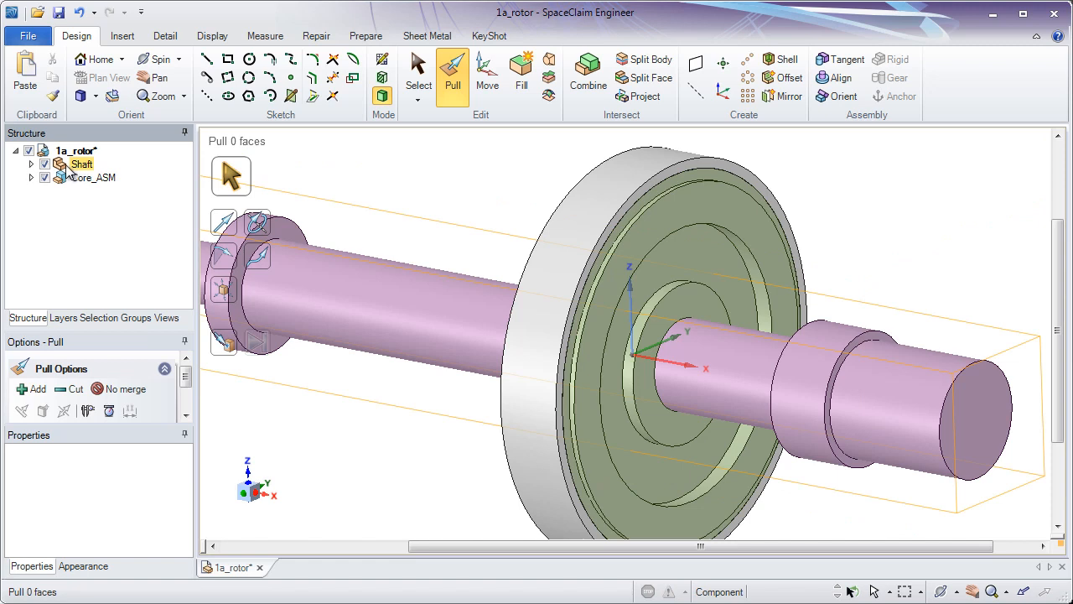
left_click(84, 178)
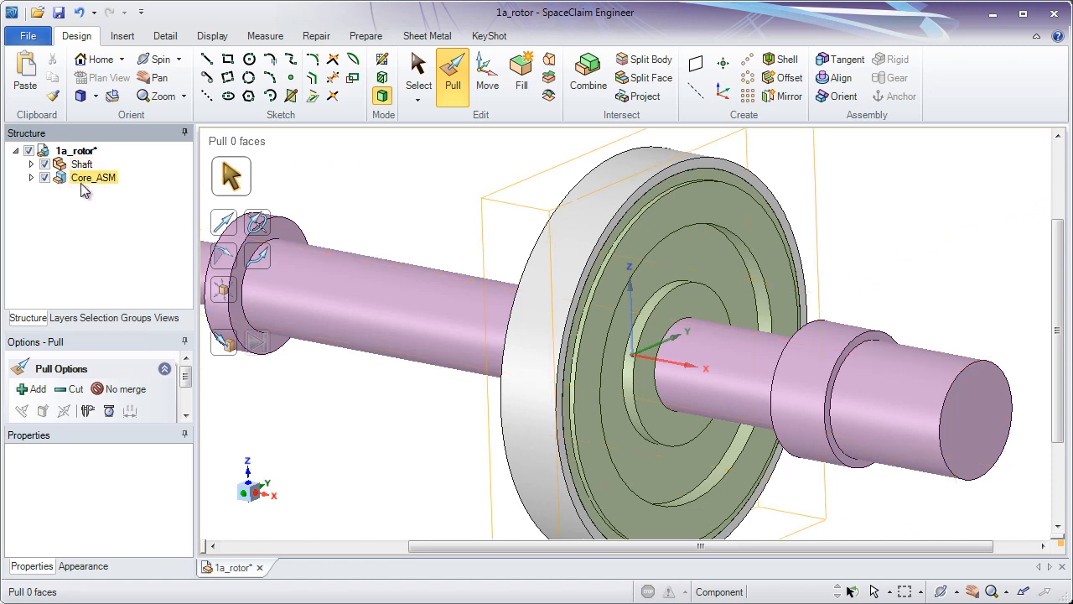
- Expand Core_ASM, core, Ring and Shaft in the structure tree and examine how their solids are nested under the part
left_click(31, 178)
left_click(94, 191)
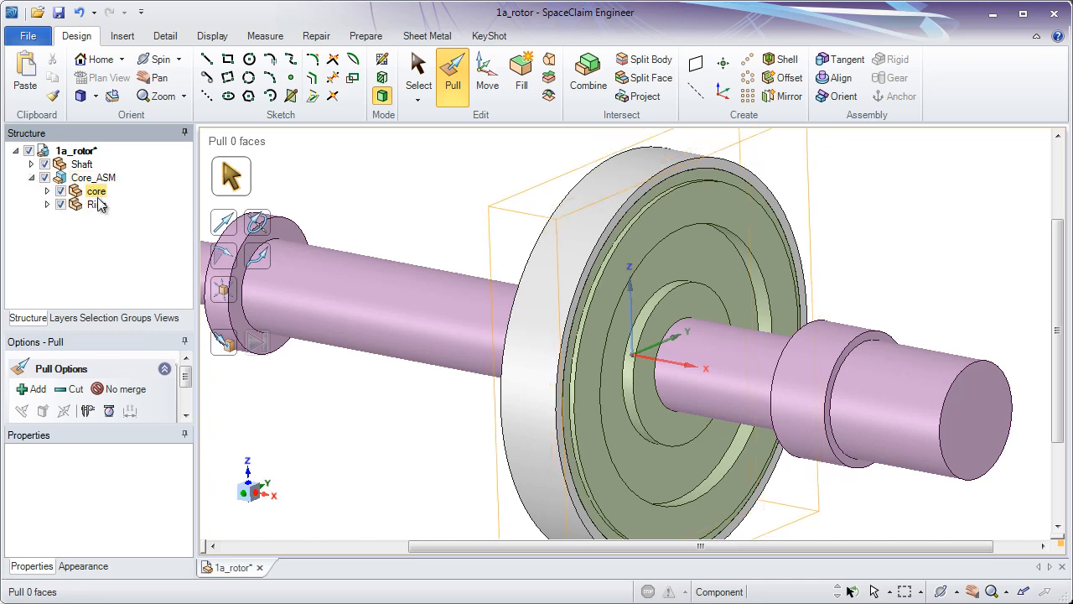
left_click(47, 204)
left_click(47, 191)
left_click(31, 164)
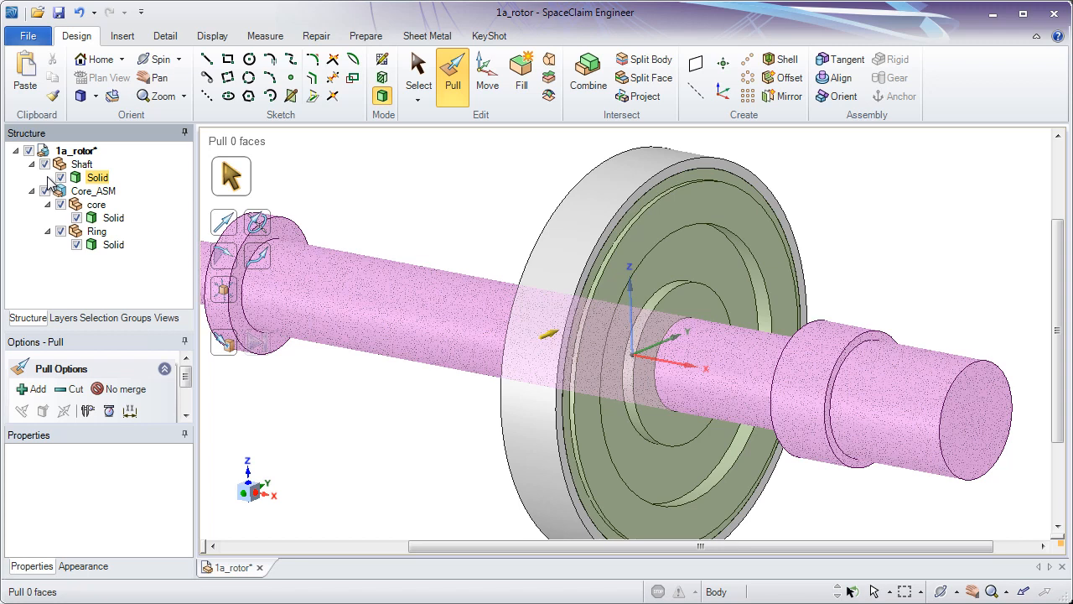
left_click(301, 183)
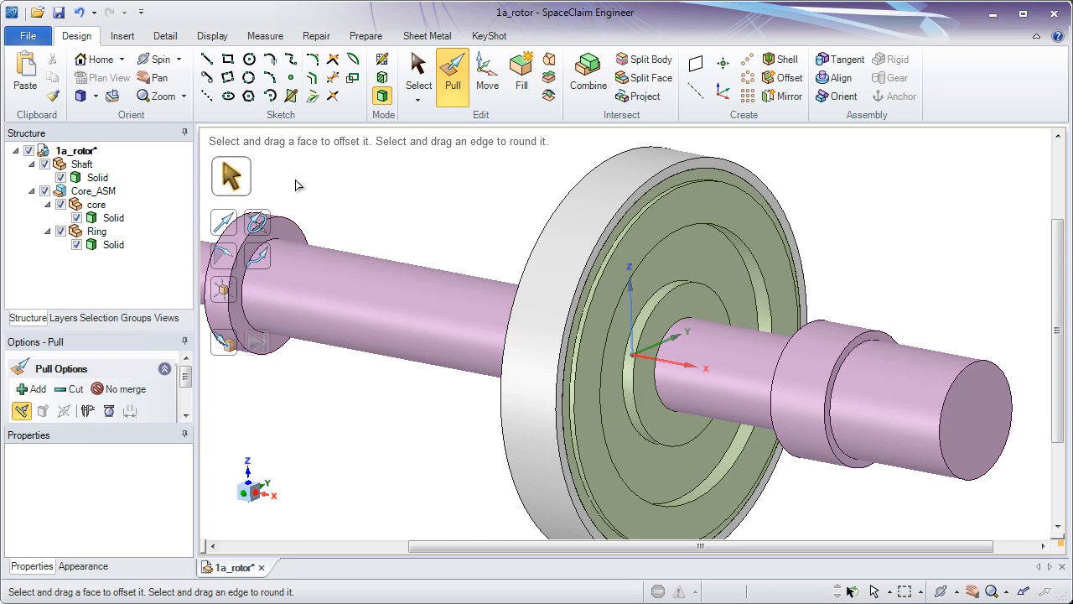
left_click(124, 163)
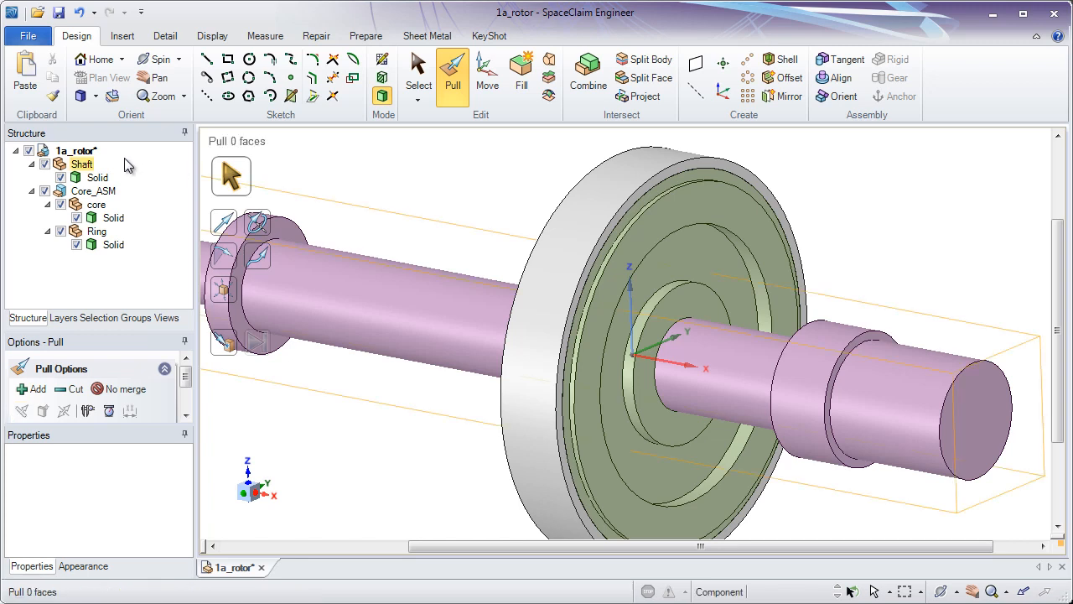
left_click(84, 151)
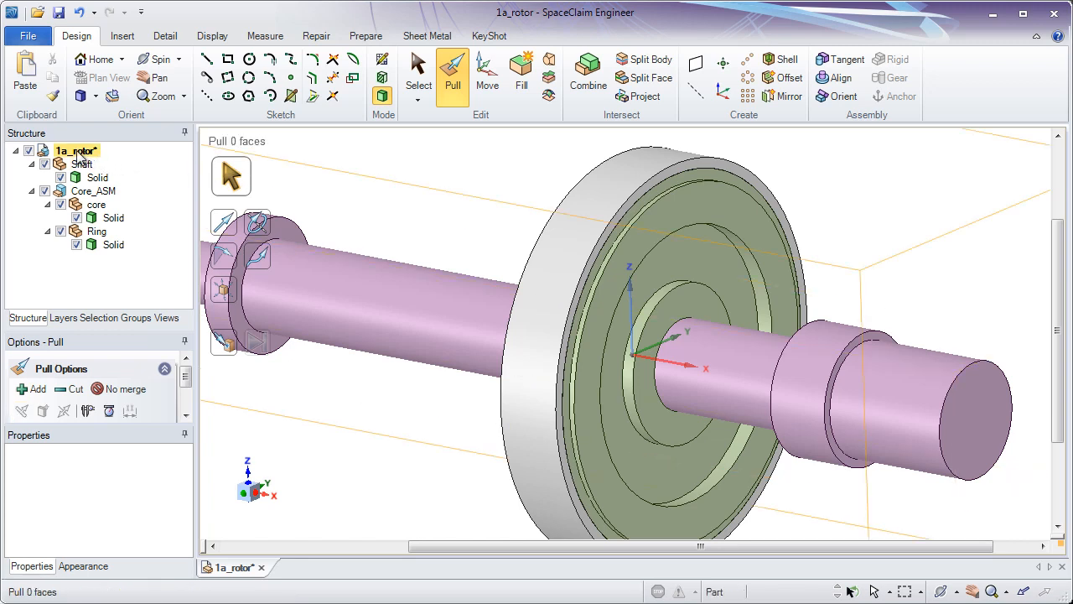
- Create a new component under the top-level 1a_rotor part and name it Actuator Pin
right_click(78, 153)
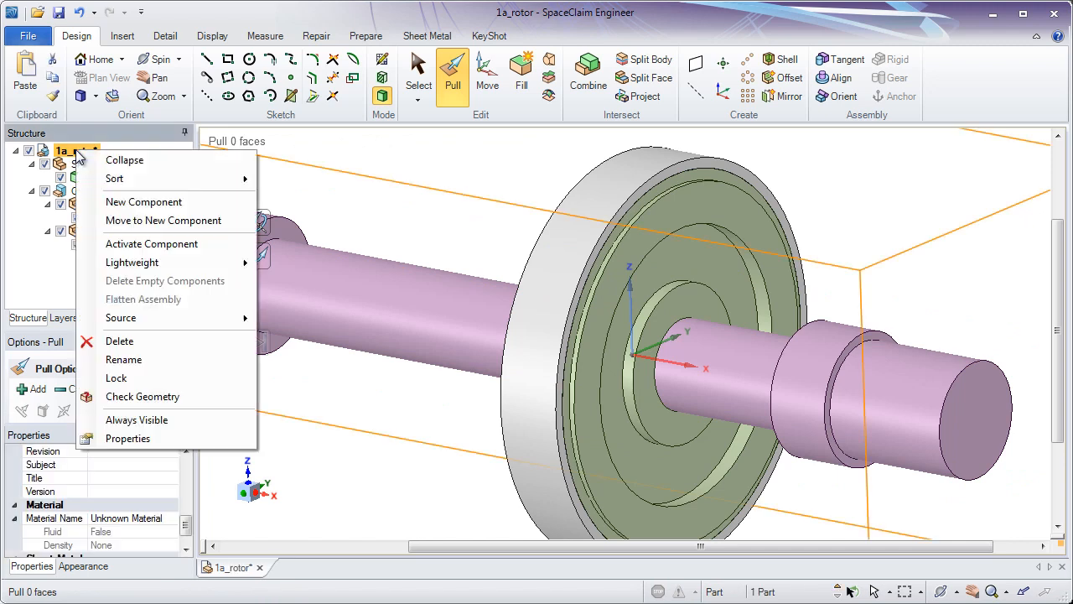
left_click(137, 204)
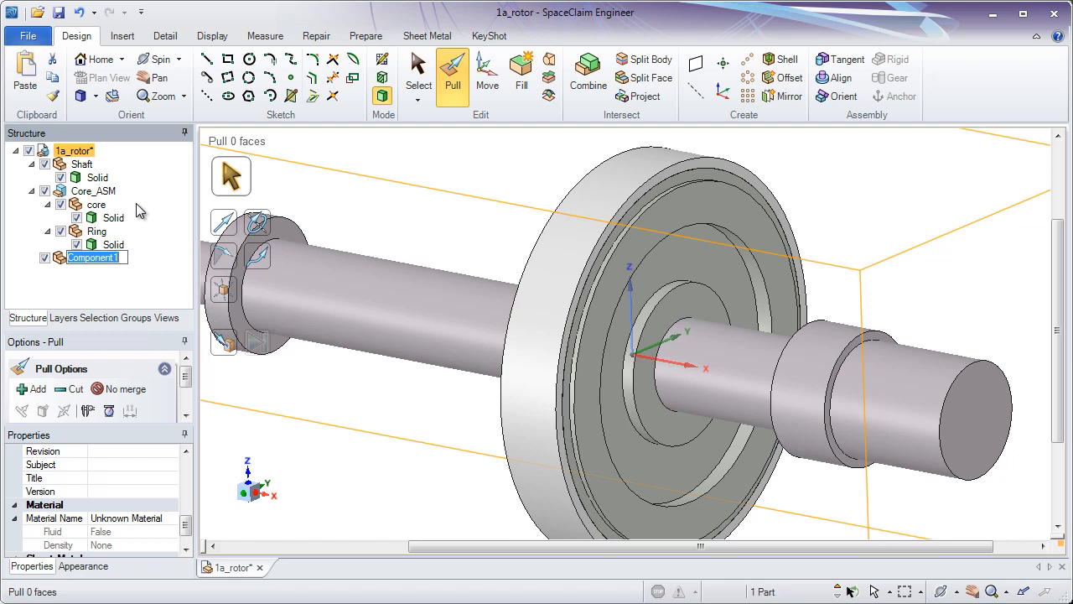
type("Actua")
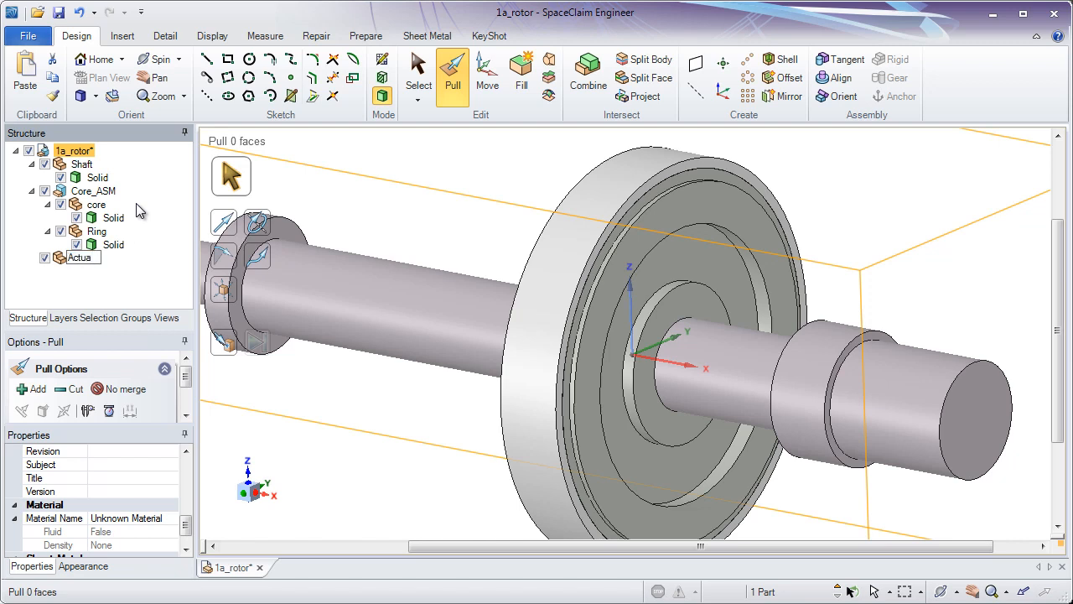
type("tor Pin")
key("Return")
left_click(333, 220)
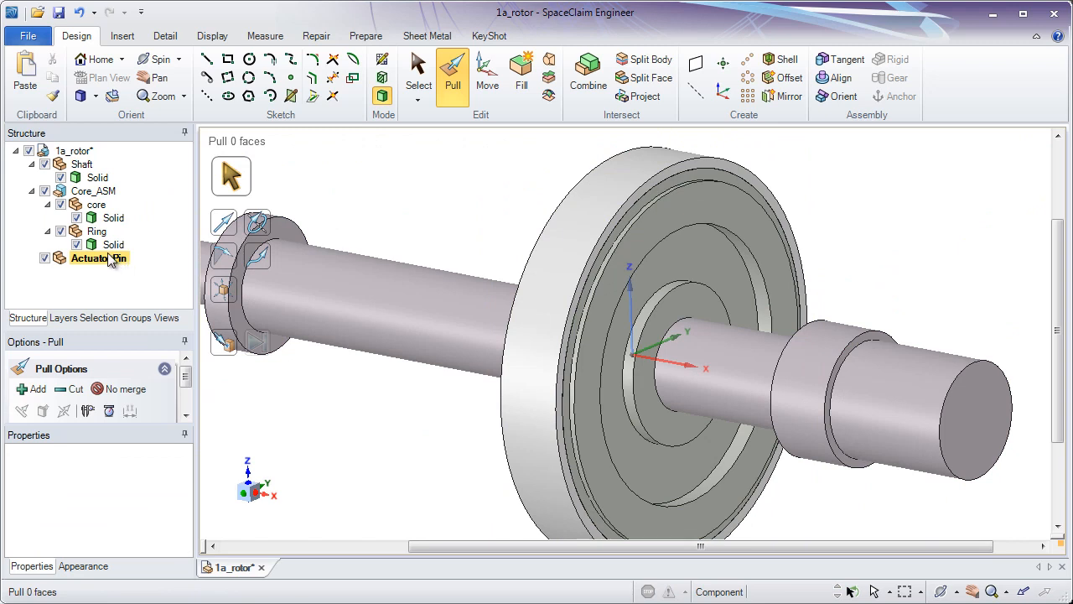
- Sketch a 6 mm diameter circle on the core's face, directly above the shaft between the hub and the rim
left_click(412, 84)
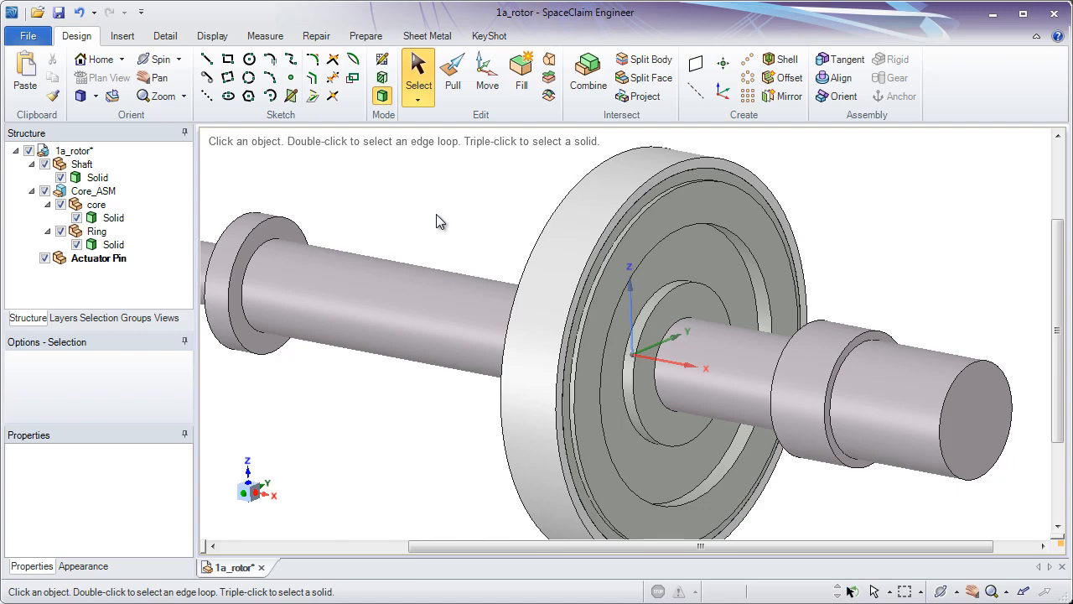
left_click(690, 199)
scroll(692, 218, "up", 3)
middle_click_drag(684, 270, 481, 304)
left_click(394, 161)
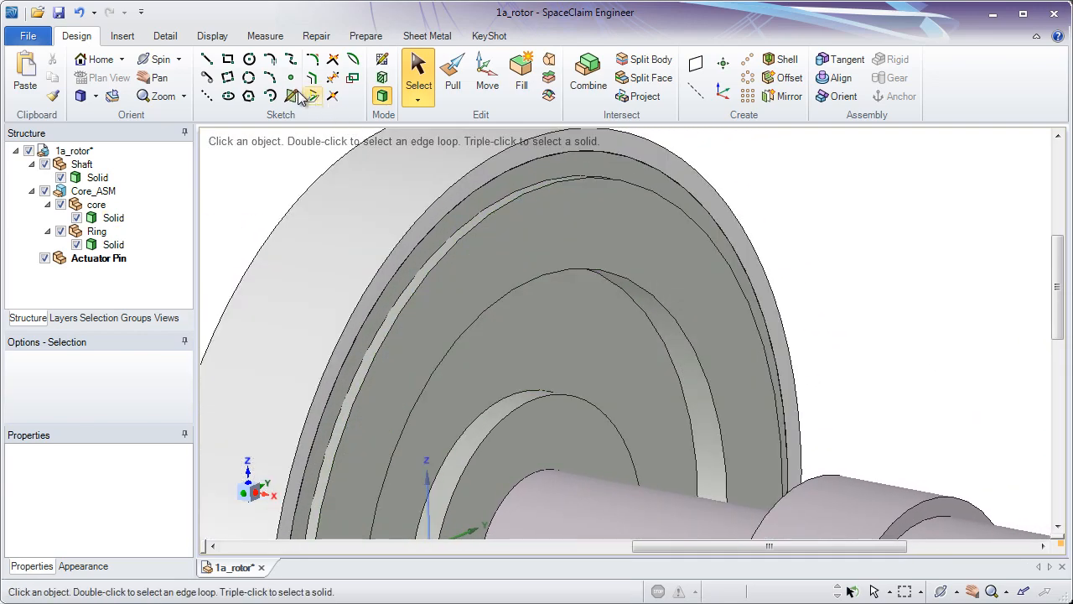
left_click(249, 59)
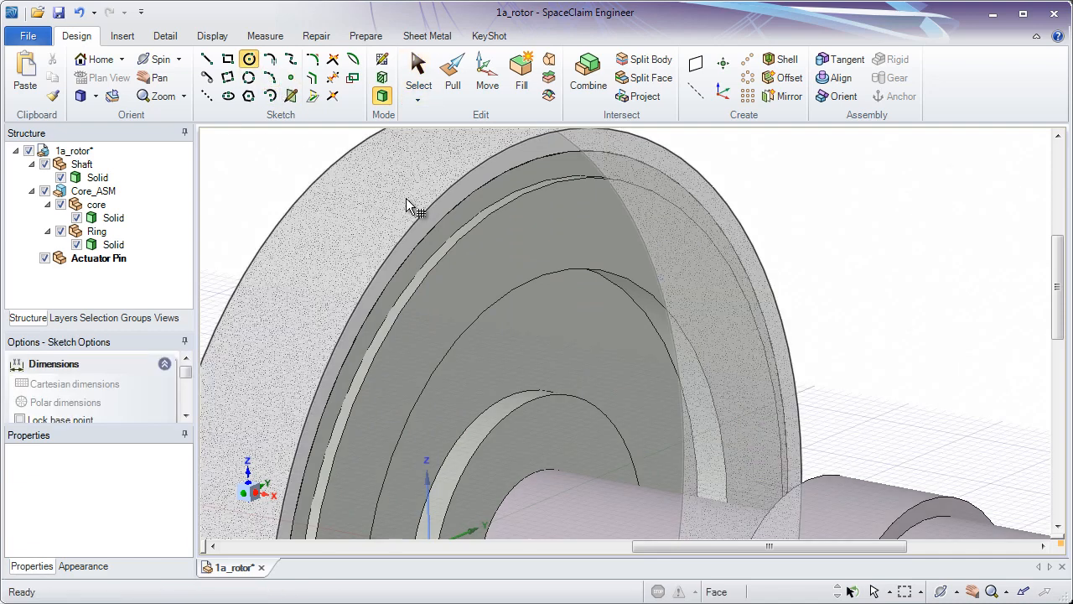
left_click(521, 334)
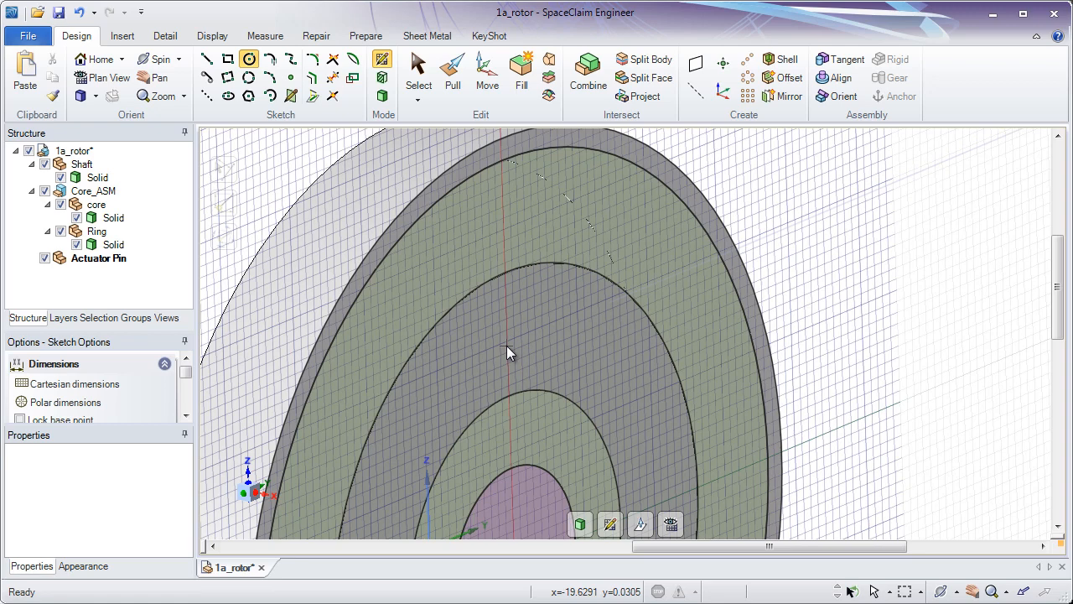
left_click(506, 346)
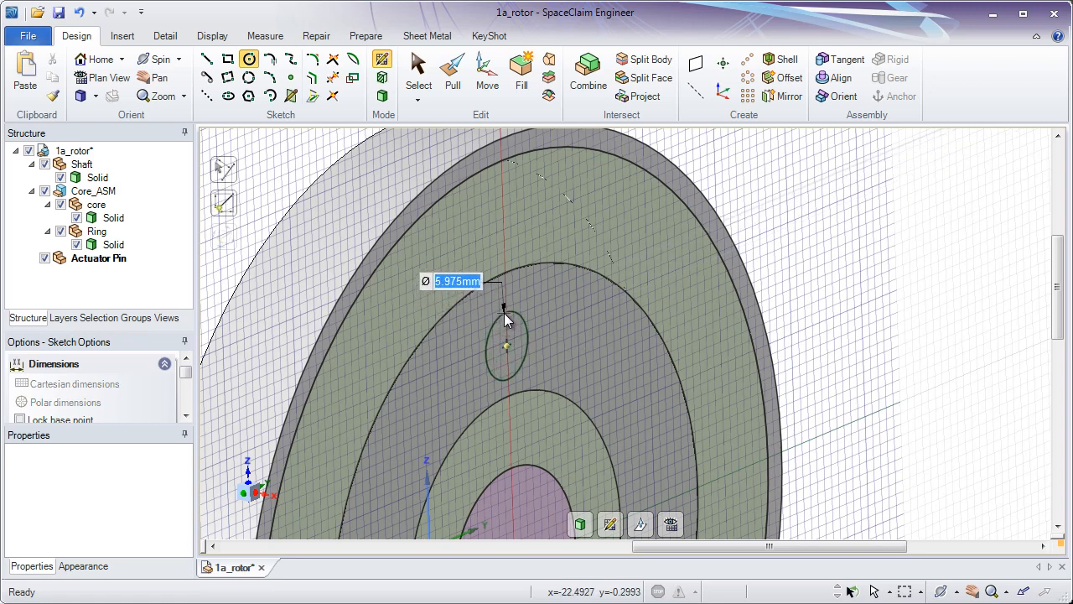
type("6")
key("Return")
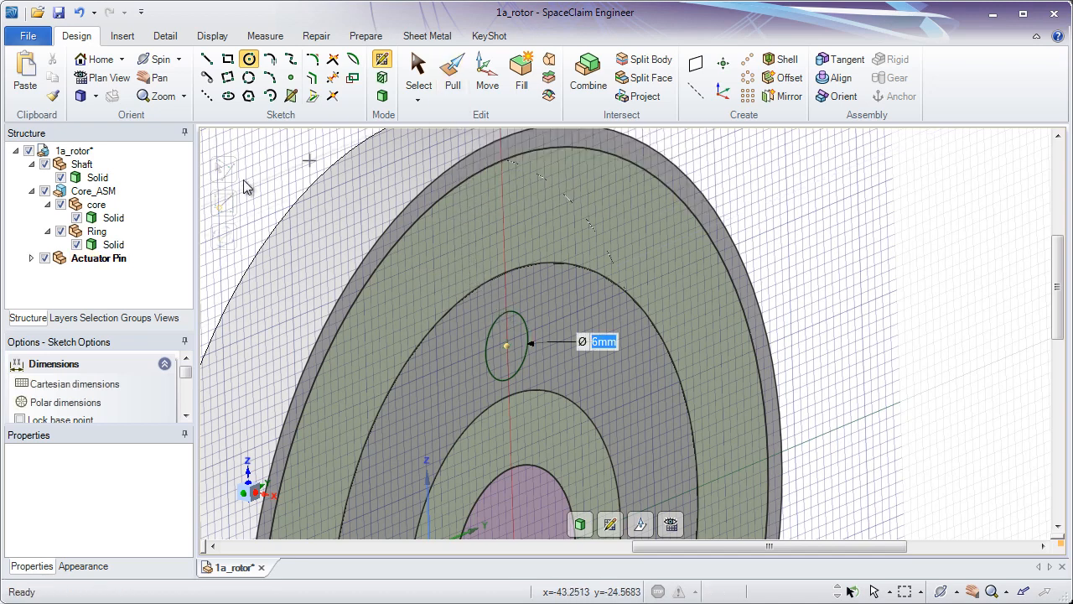
- Expand Actuator Pin and its curves in the structure tree, and pull the circle outward about 9.89 mm into a solid pin
left_click(32, 257)
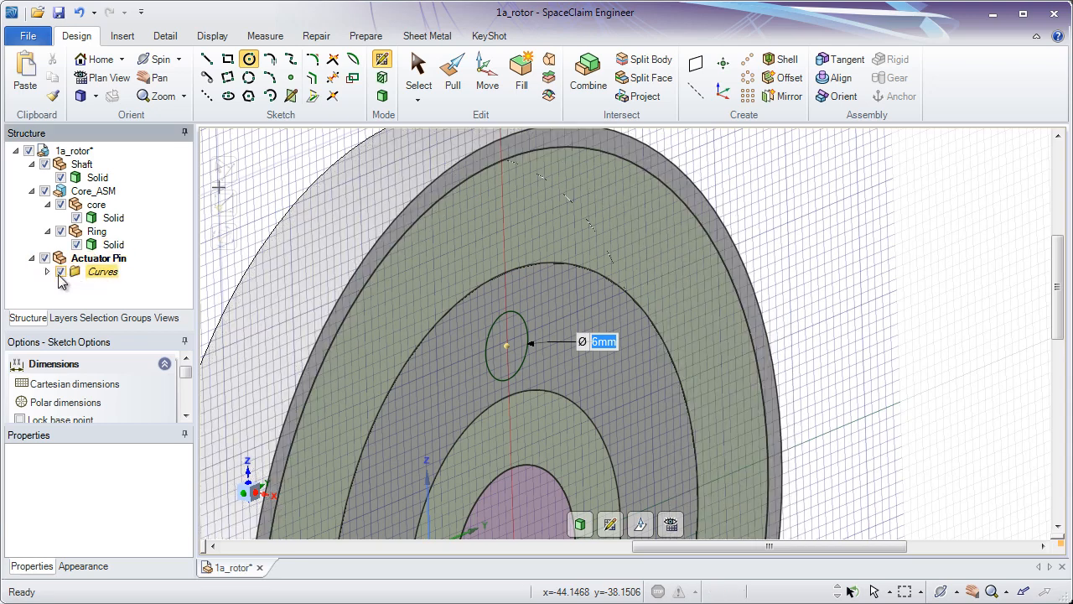
left_click(47, 273)
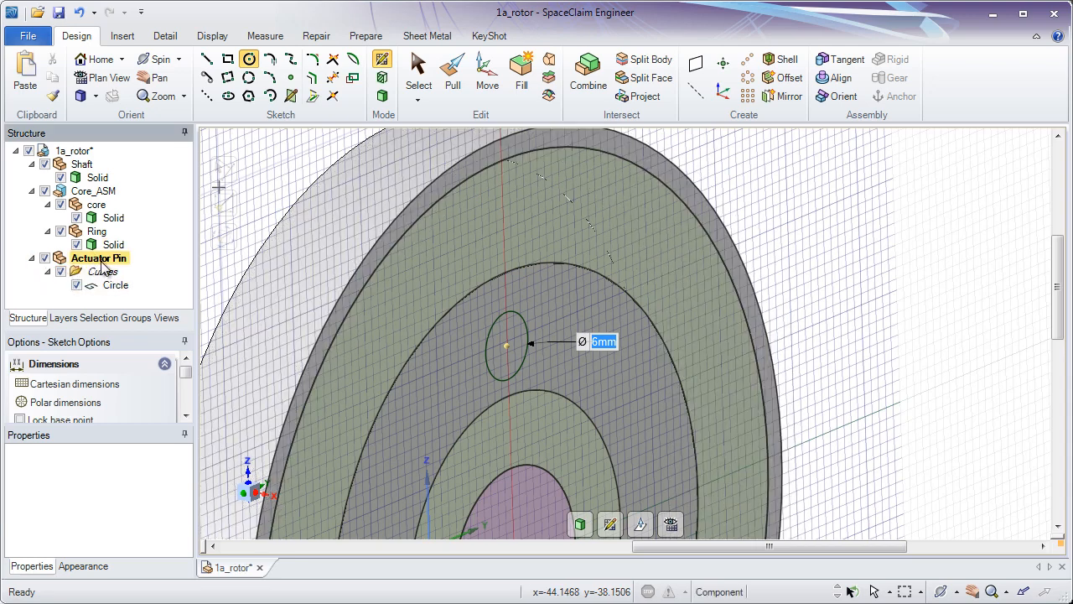
left_click(452, 84)
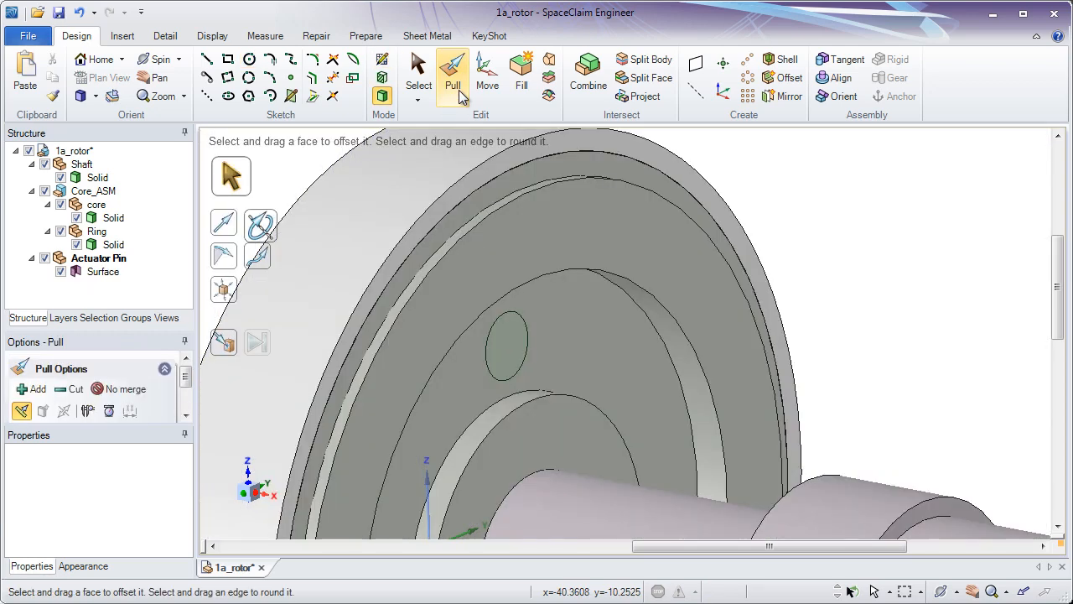
left_click(100, 272)
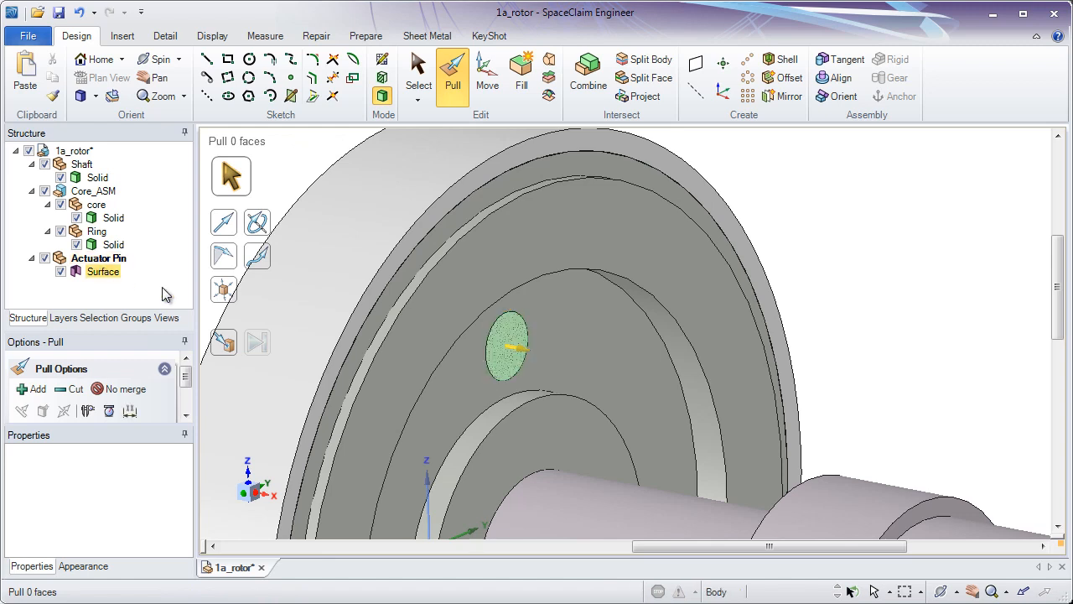
left_click(504, 362)
left_click_drag(505, 362, 599, 377)
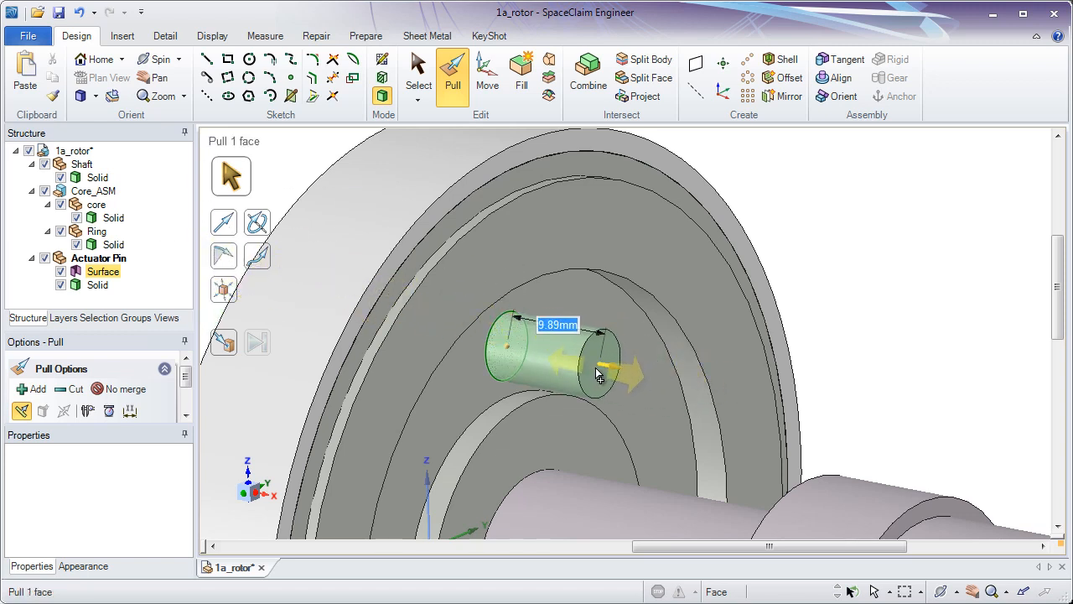
left_click(534, 370)
key("Escape")
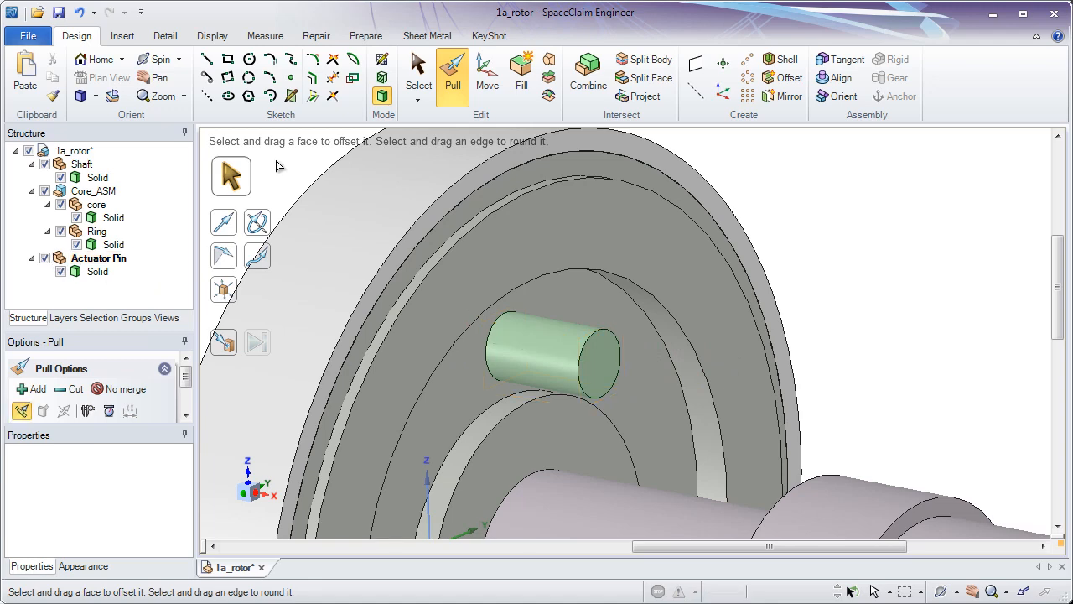
left_click(503, 323)
key("h")
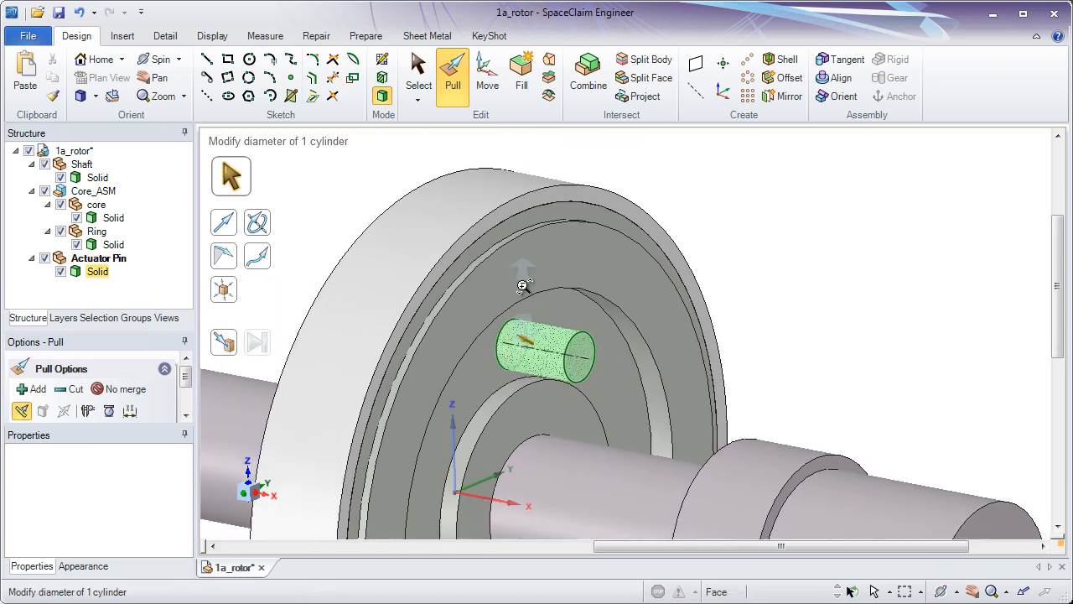
left_click(527, 285)
key("Escape")
left_click(586, 258)
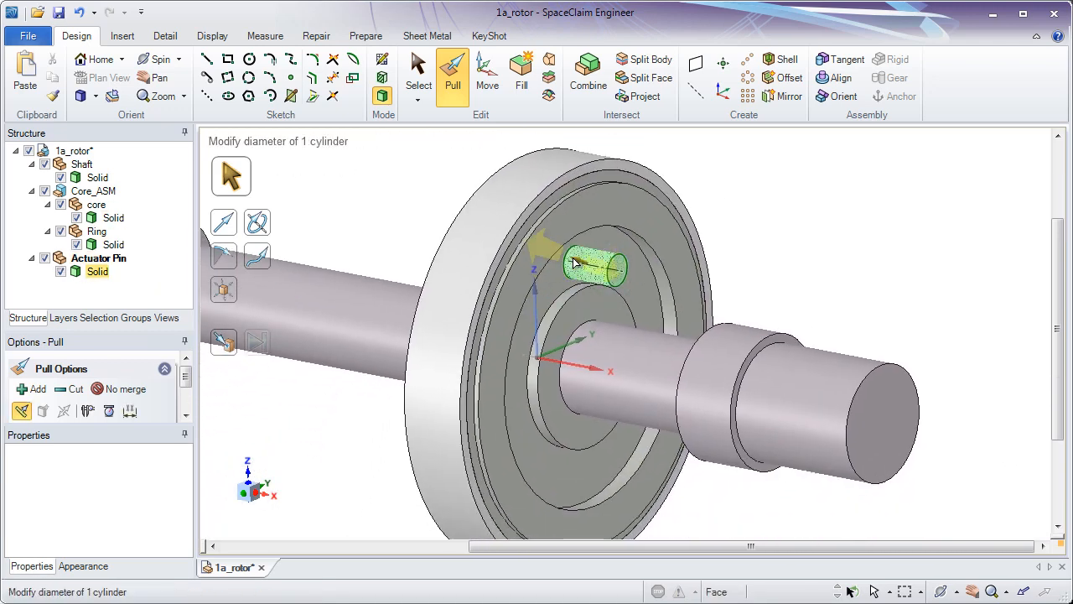
key("Escape")
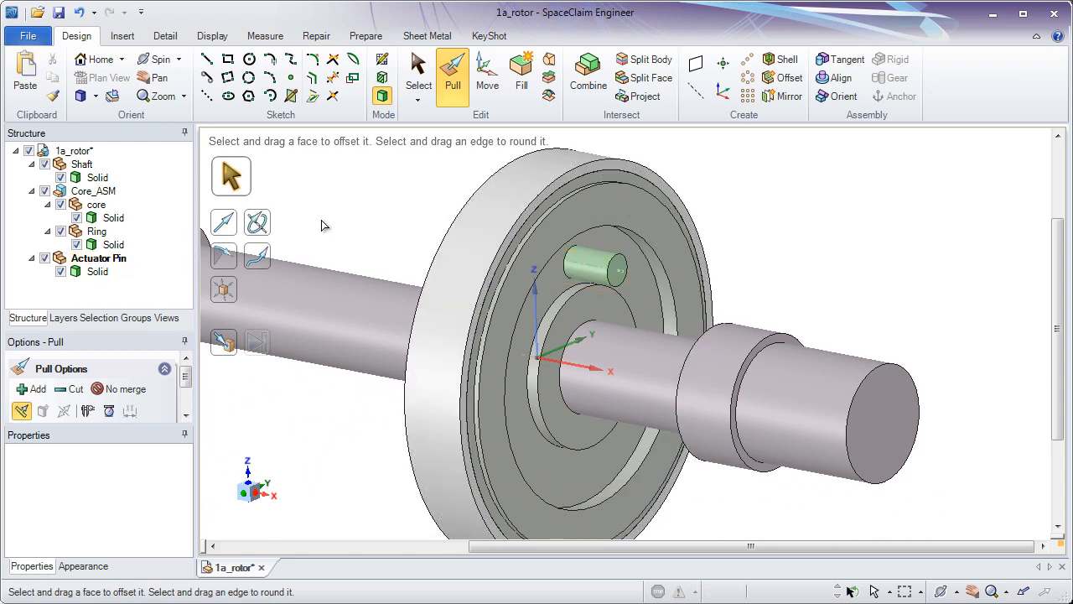
- Make the top-level 1a_rotor part the active component
right_click(81, 156)
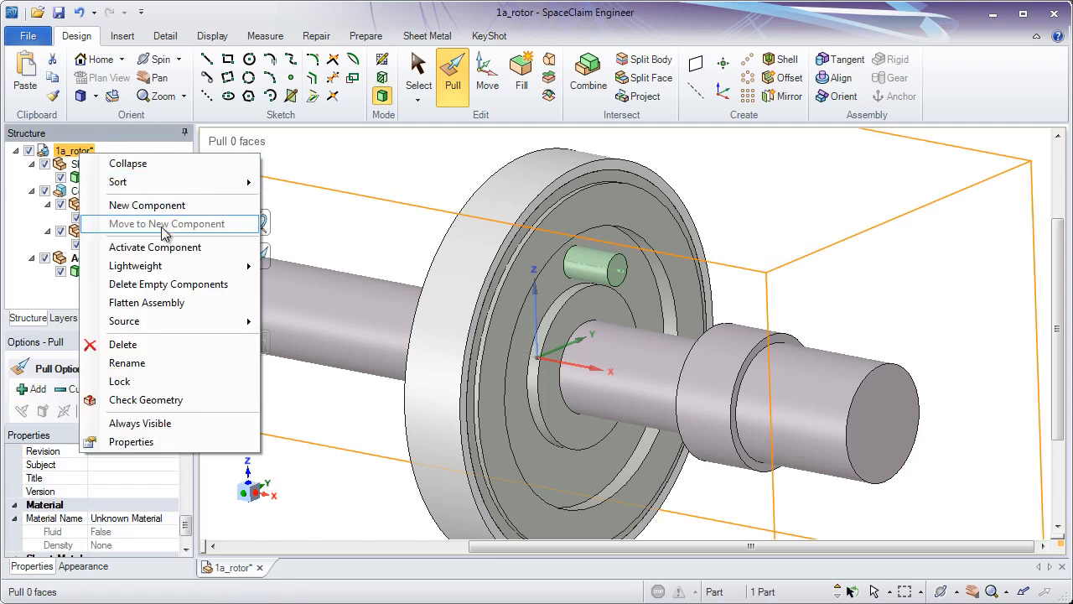
left_click(167, 247)
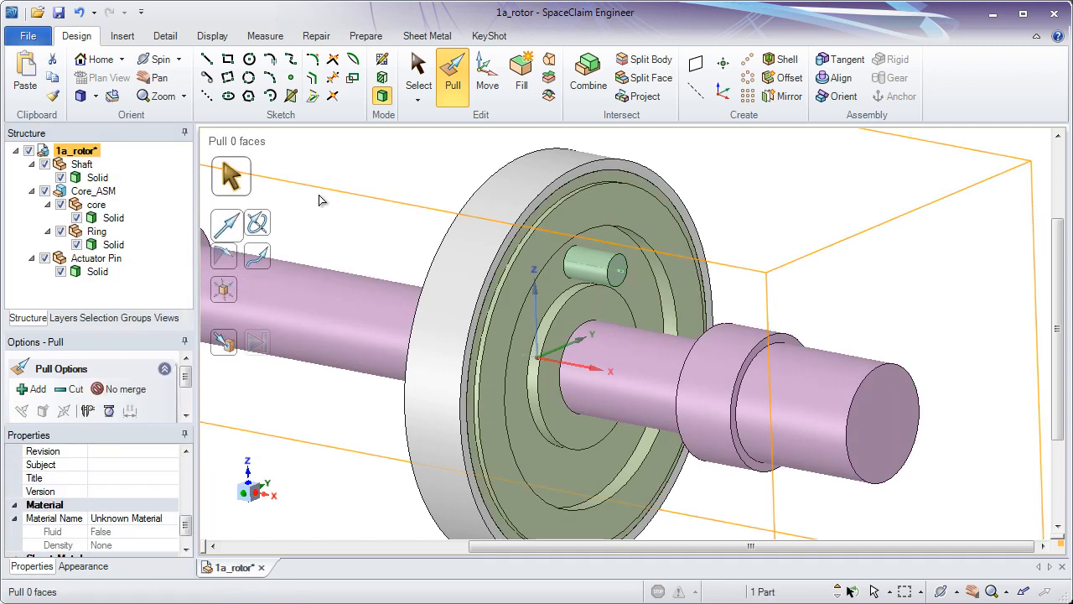
left_click(374, 182)
- Sketch a 6 mm diameter circle at the center of the shaft's end face
left_click(876, 389)
middle_click_drag(876, 390, 795, 342, "shift")
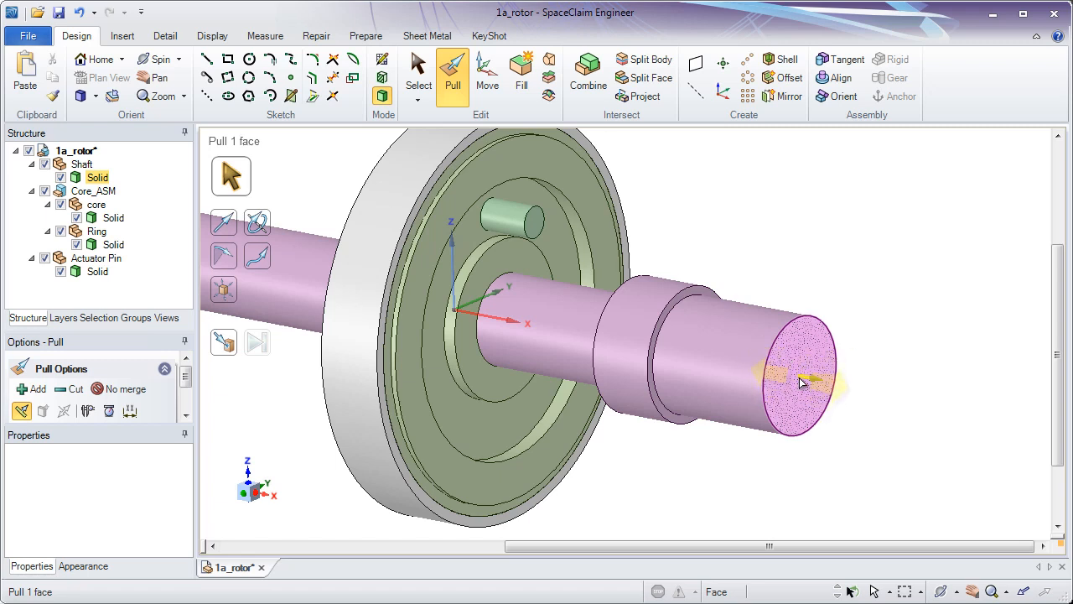
left_click(249, 59)
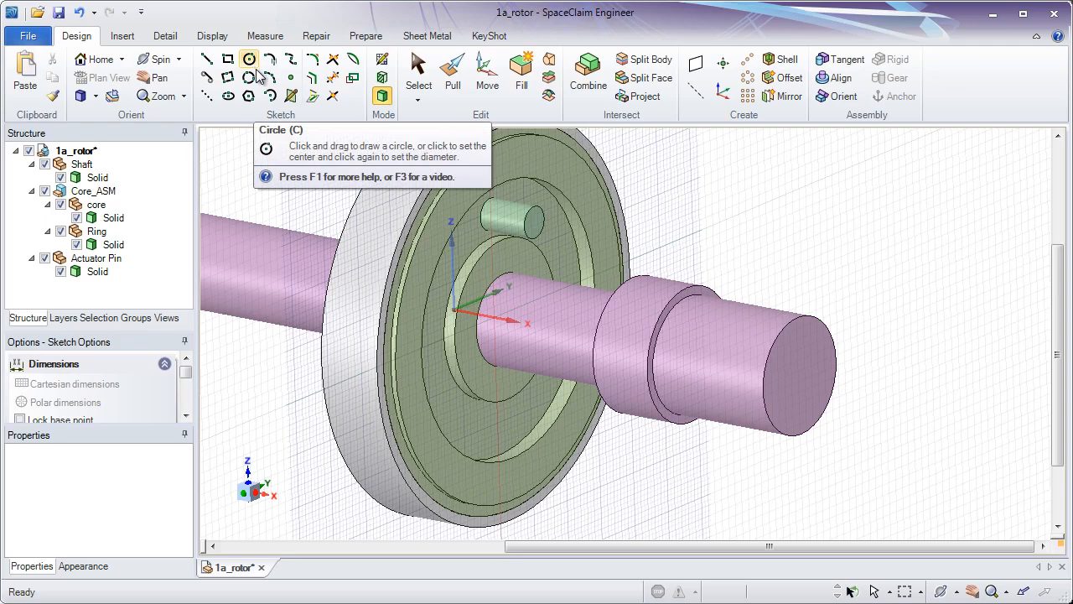
left_click(795, 349)
left_click(800, 376)
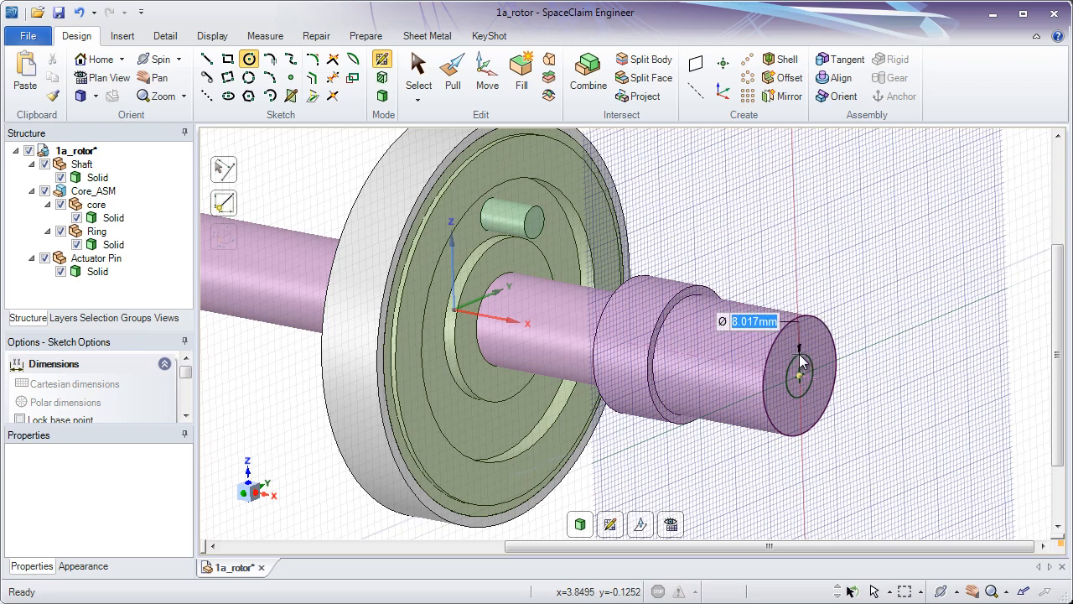
type("6")
key("Return")
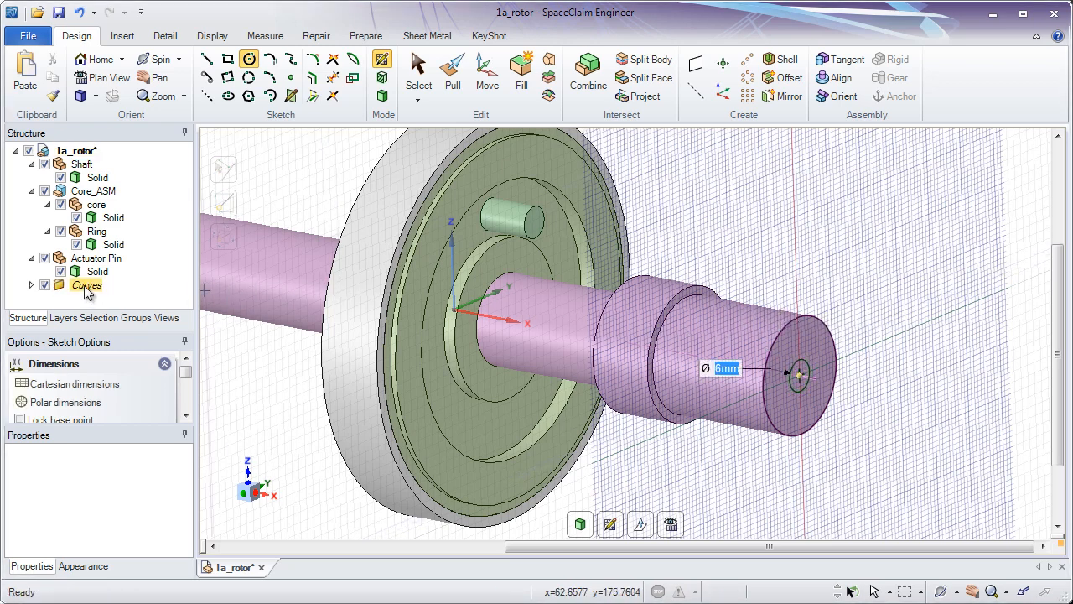
- Collapse the structure tree to its top-level items and turn the circle on the shaft's end into a surface for pulling
left_click(74, 151)
left_click(16, 151)
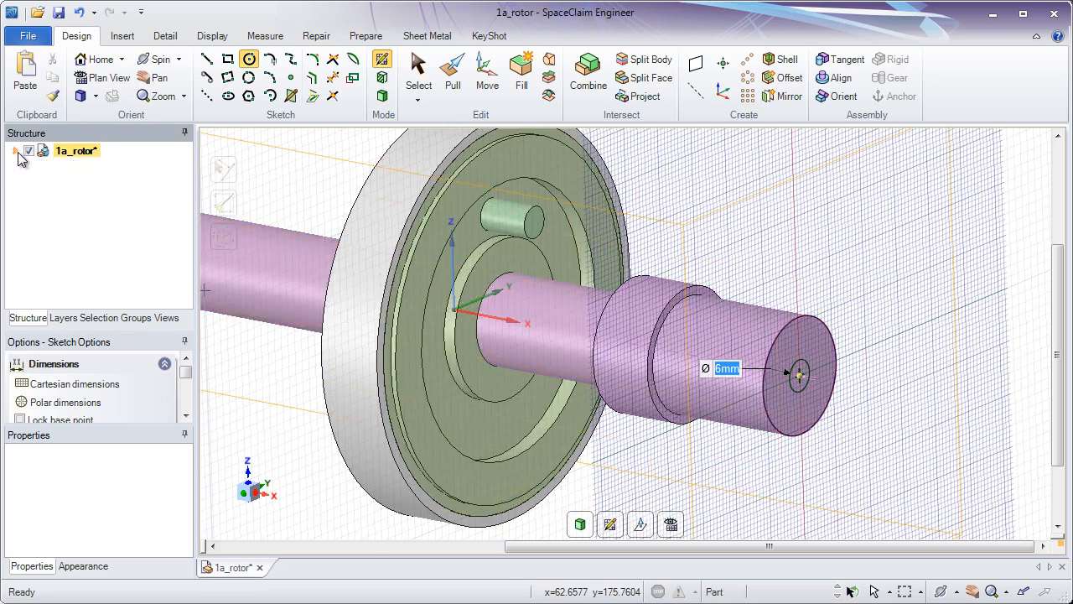
left_click(16, 151)
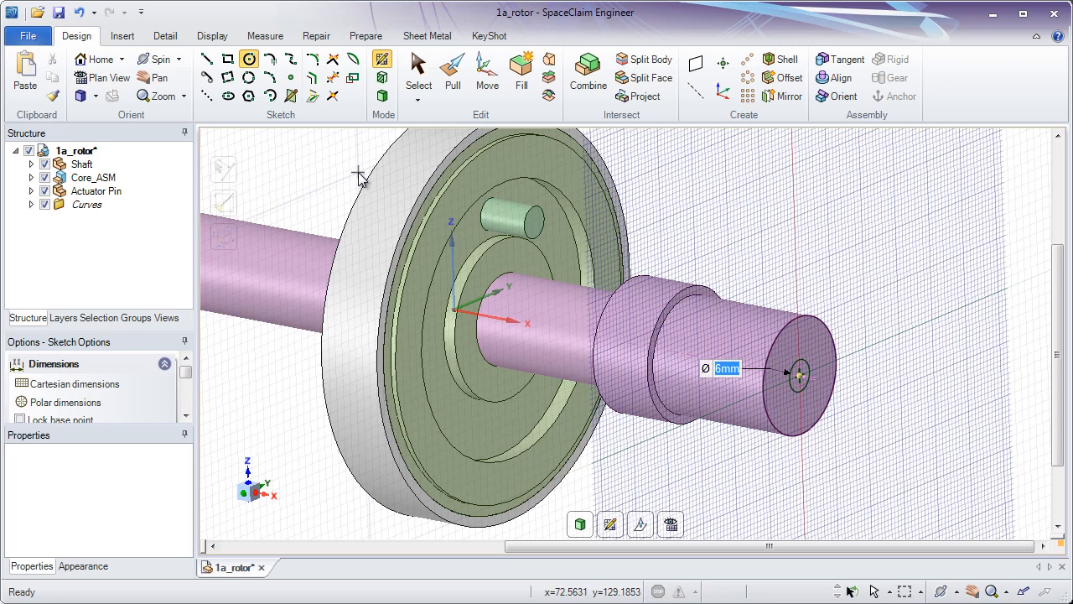
left_click(451, 89)
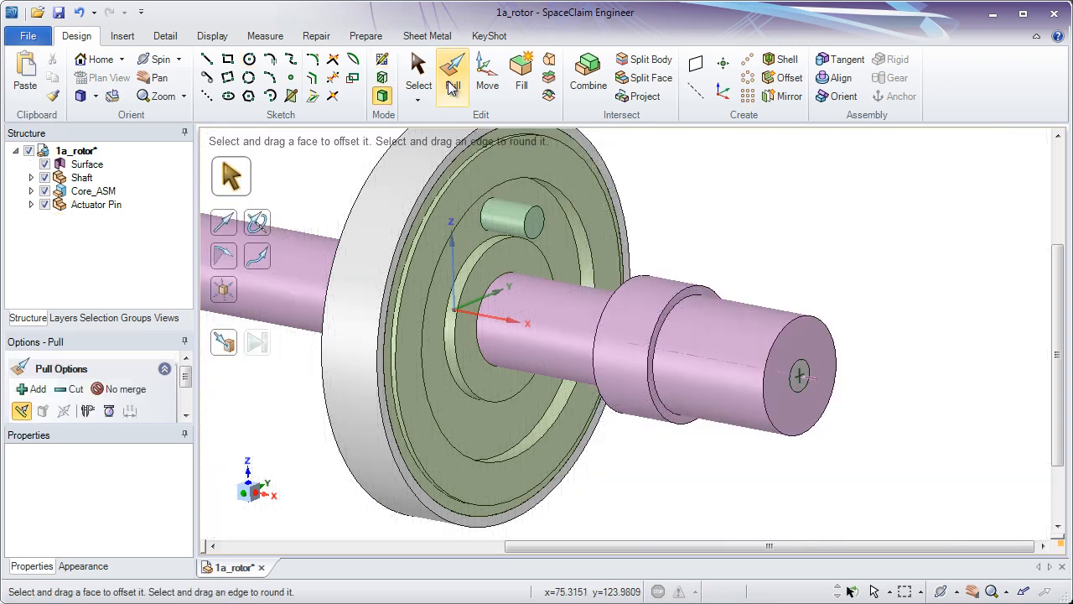
left_click(88, 165)
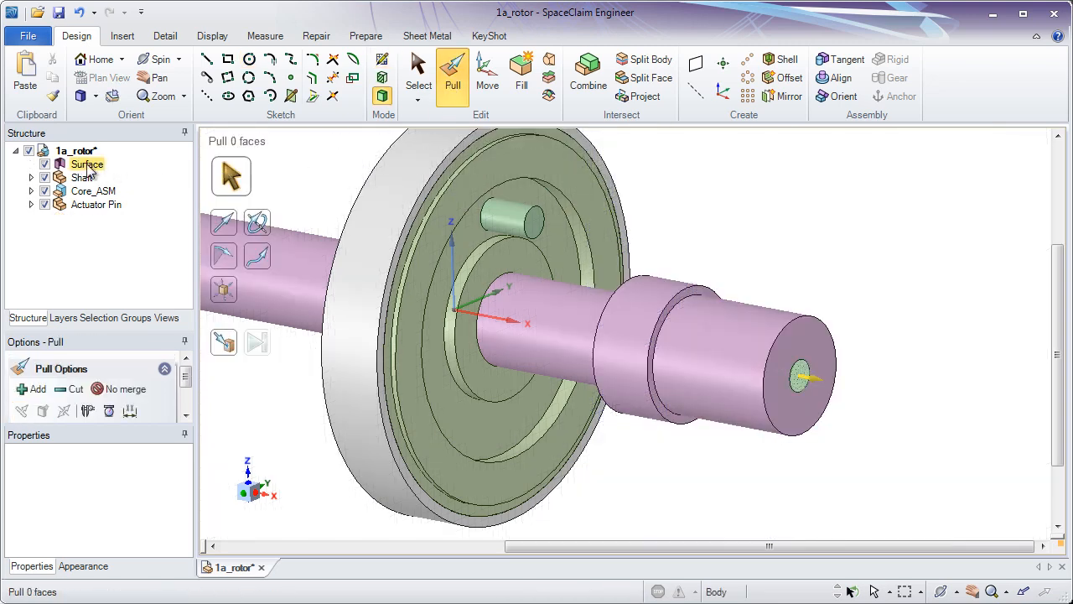
left_click(706, 232)
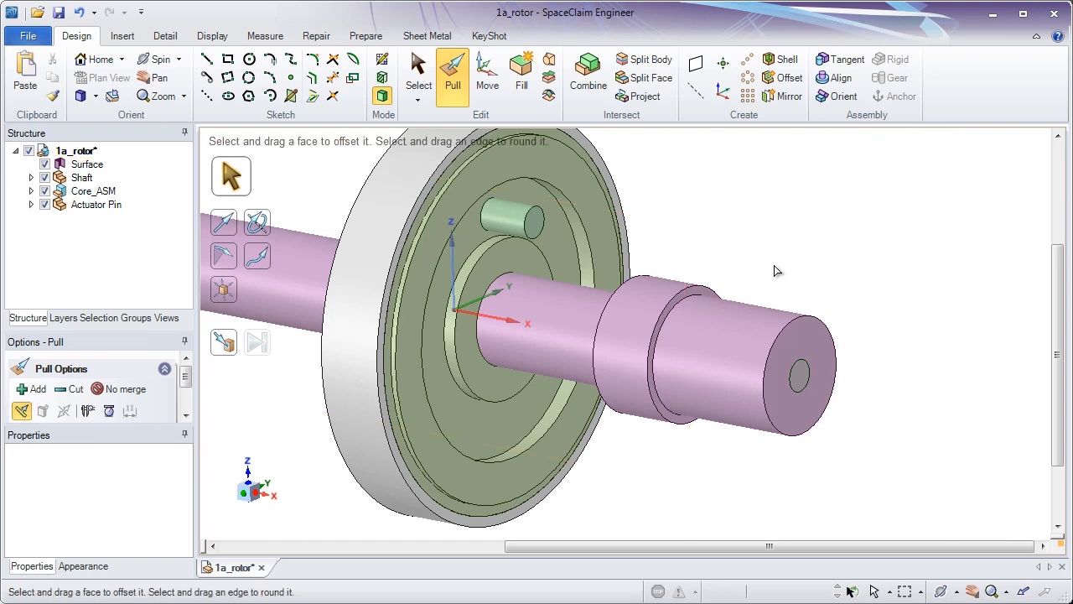
- Pull the circular surface on the shaft's end outward into a rod, and undo the pull
left_click(799, 377)
left_click_drag(803, 378, 952, 406)
key("Escape")
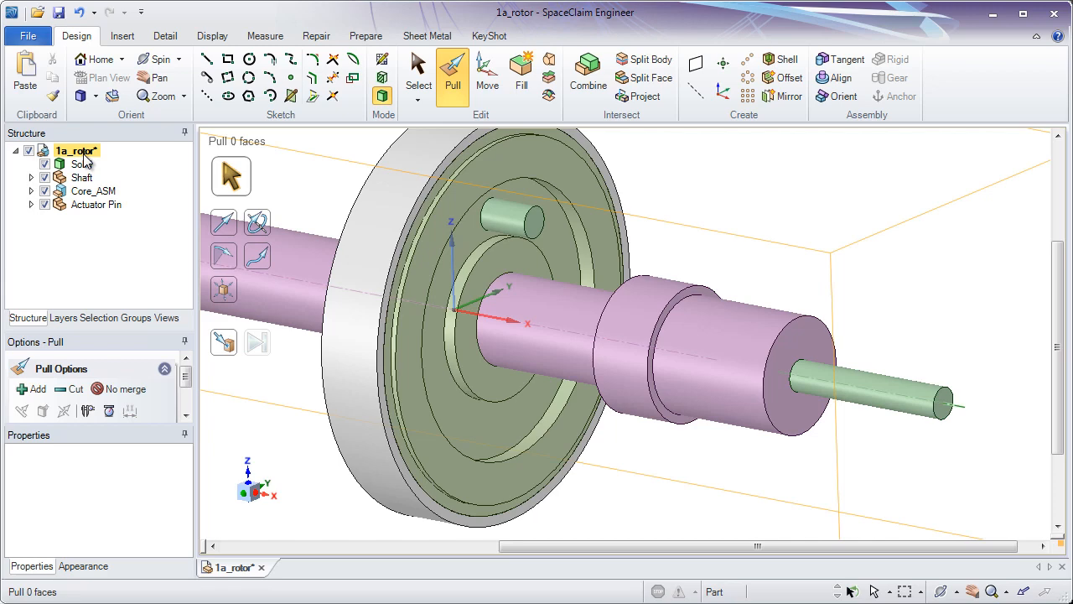
left_click(677, 312)
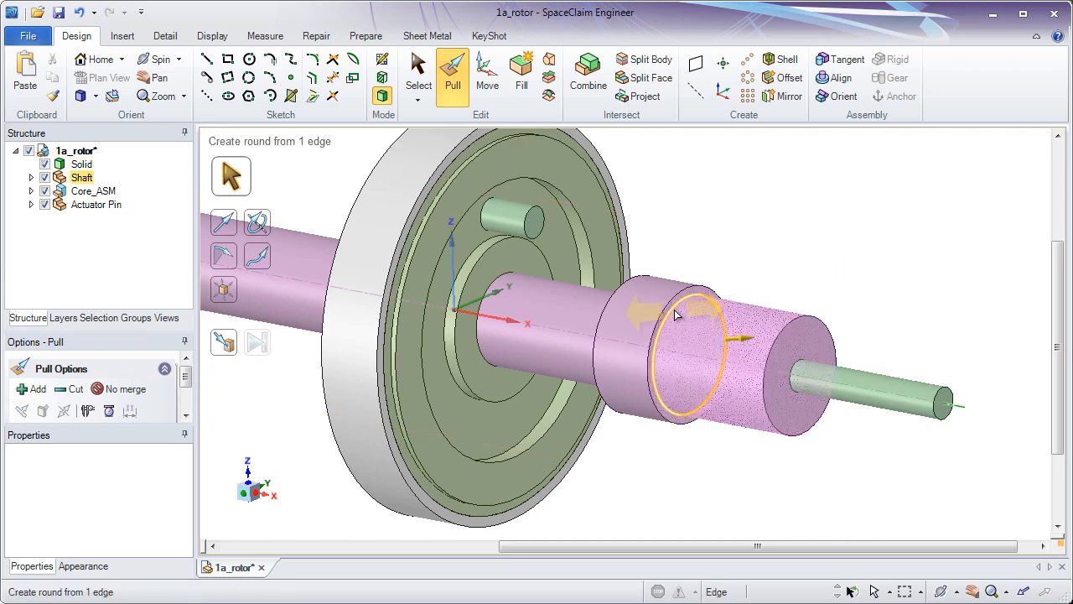
left_click(660, 306)
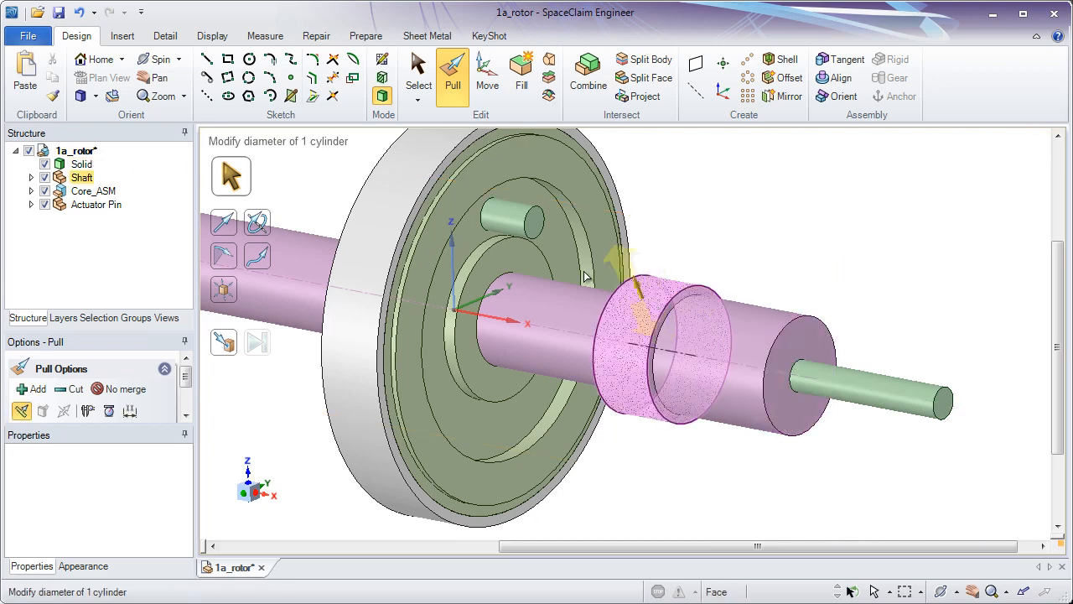
left_click(79, 14)
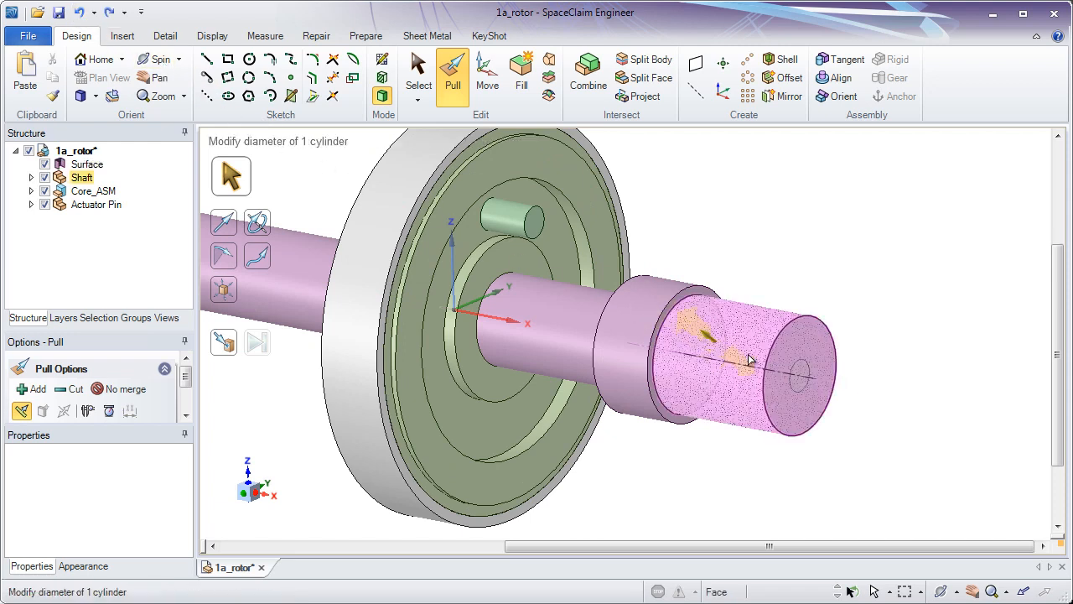
left_click(801, 379)
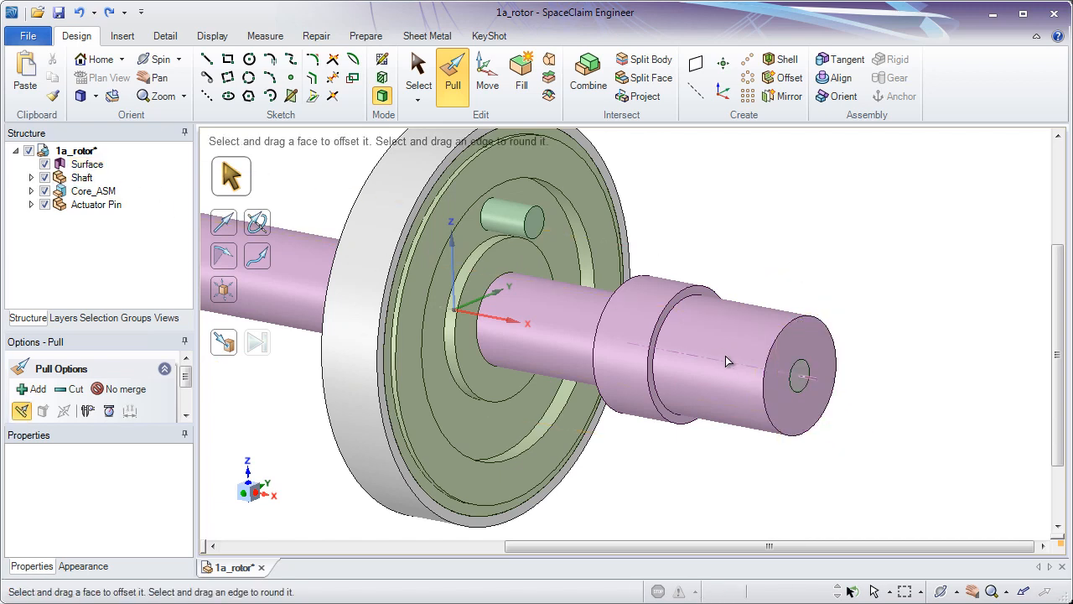
- Pull the circular surface on the shaft's end inward to cut a hole, and undo the cut
left_click_drag(800, 382, 753, 351)
middle_click_drag(827, 257, 748, 243)
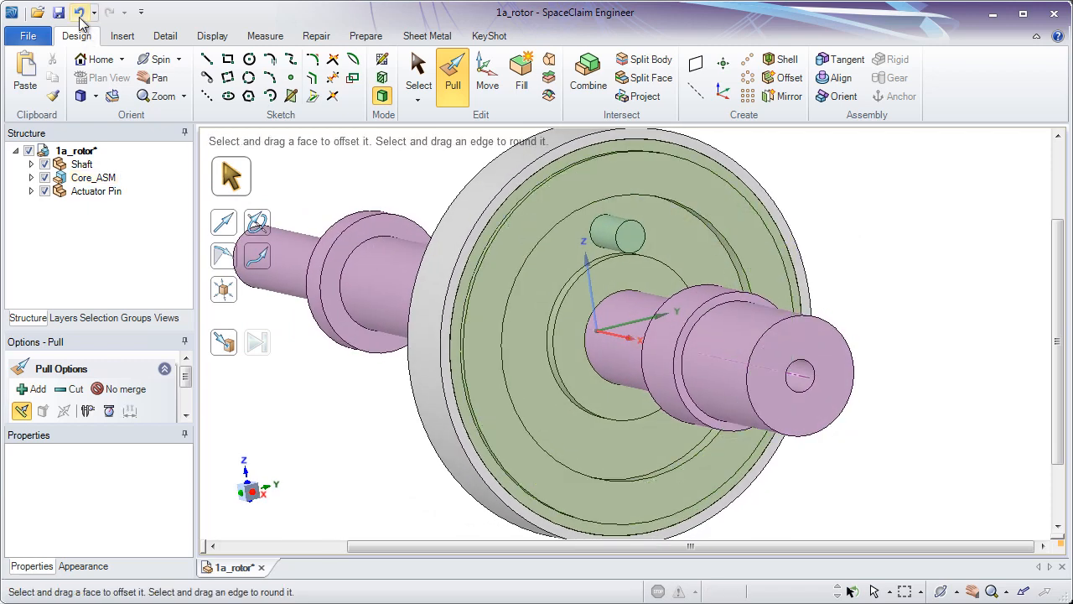
left_click(78, 17)
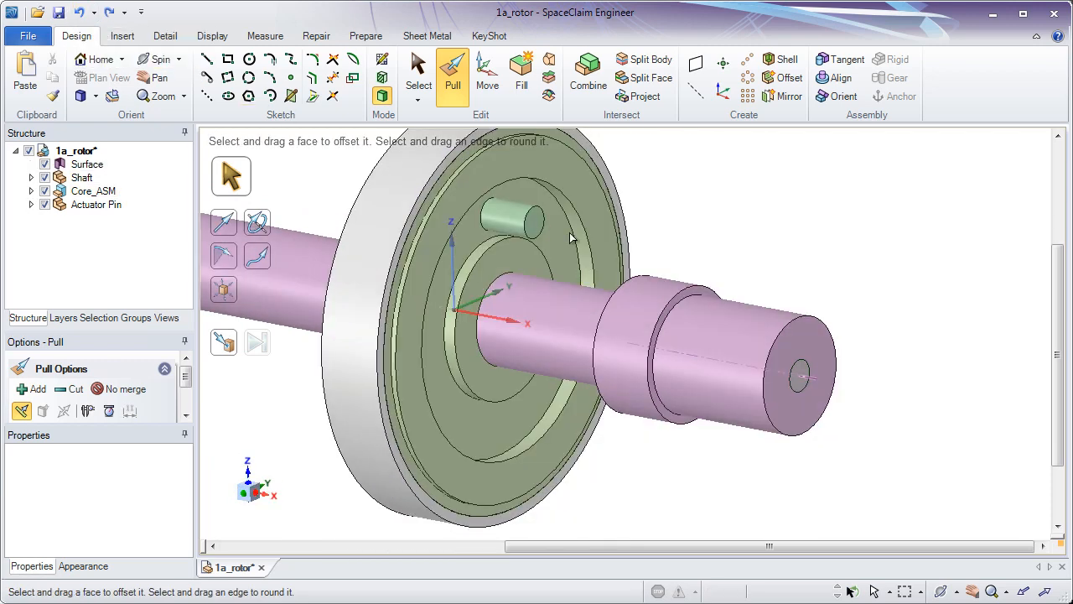
- Delete the circular surface on the shaft's end from the top-level rotor part
left_click(805, 388)
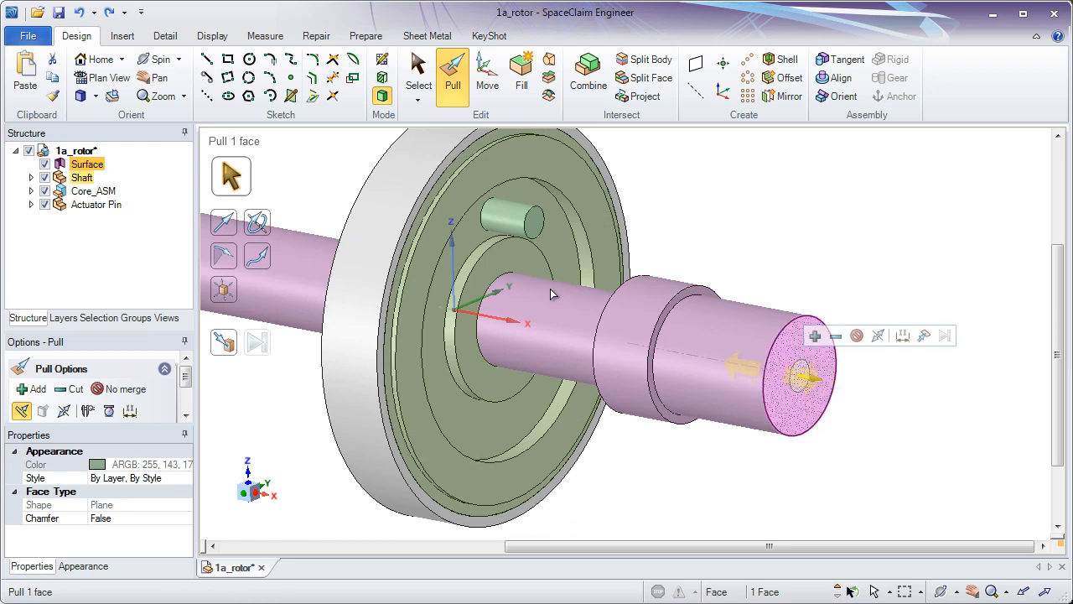
left_click(95, 165)
right_click(97, 168)
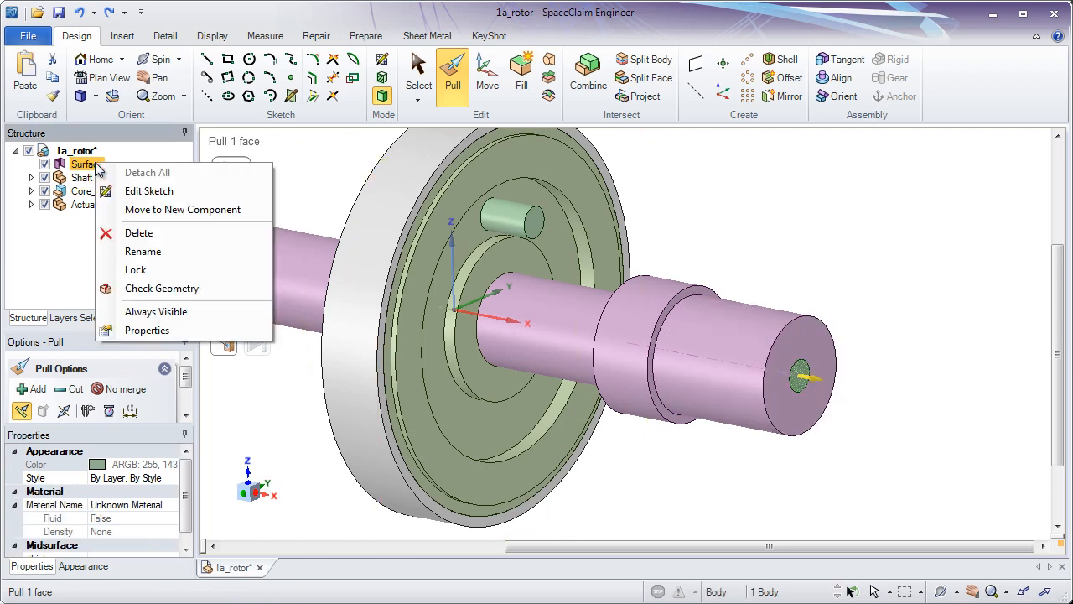
left_click(139, 233)
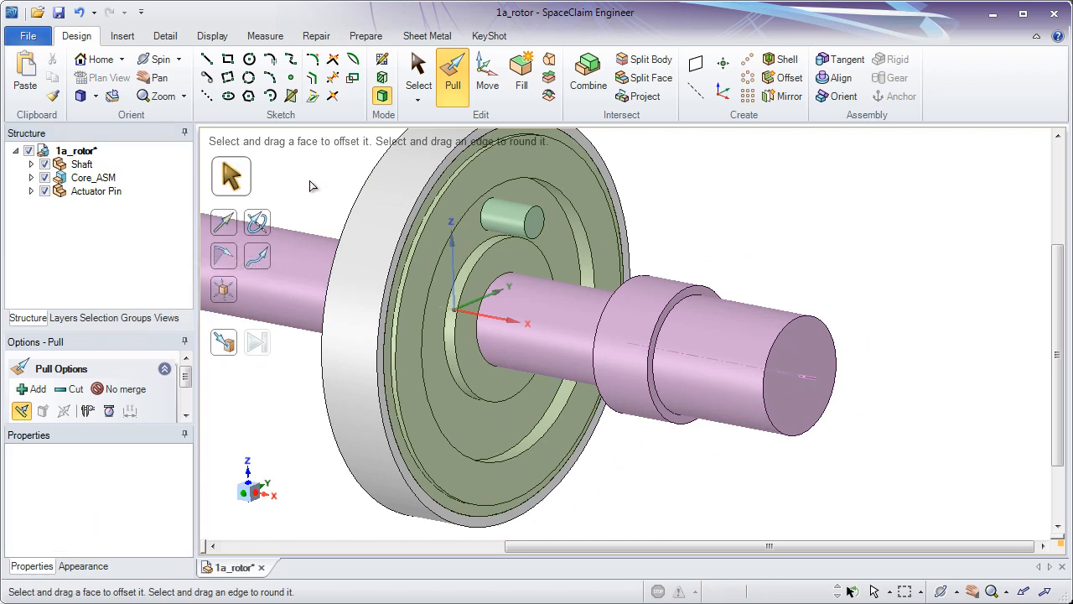
- Make the Shaft component active and clear the selection
right_click(82, 168)
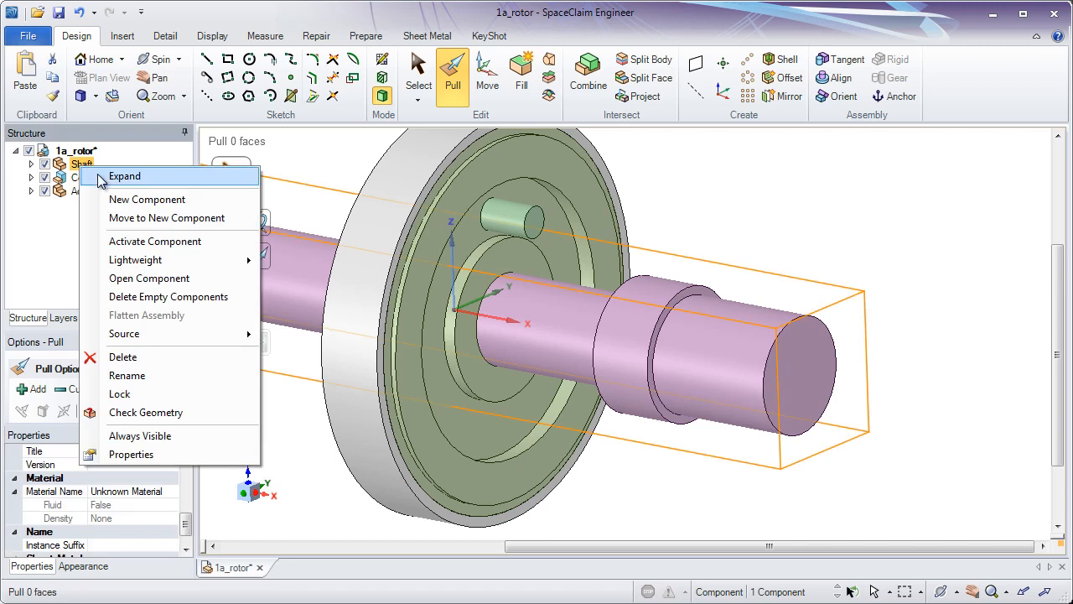
left_click(152, 241)
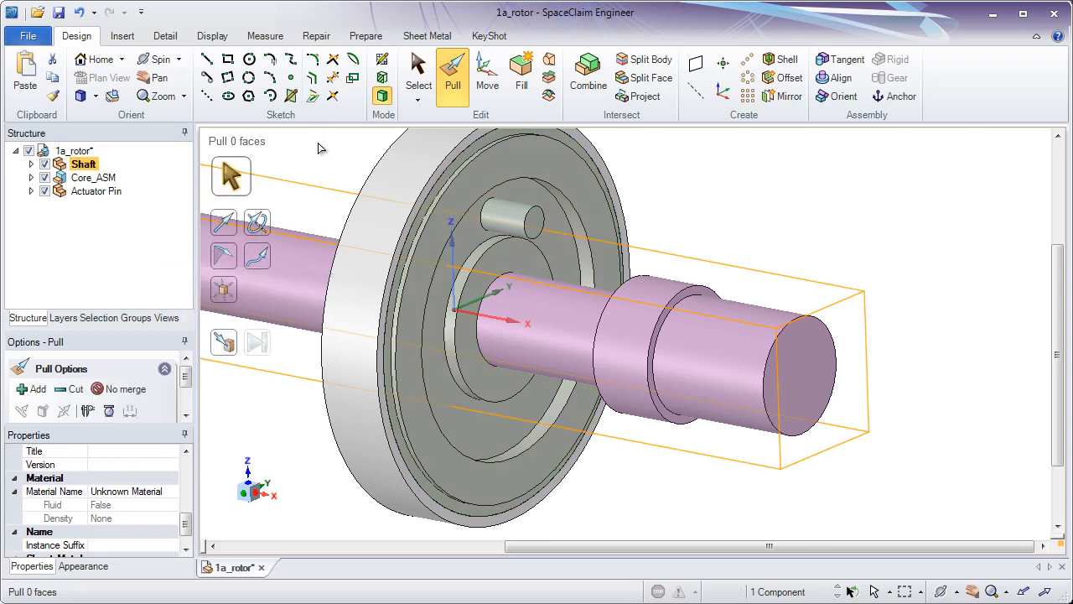
left_click(319, 149)
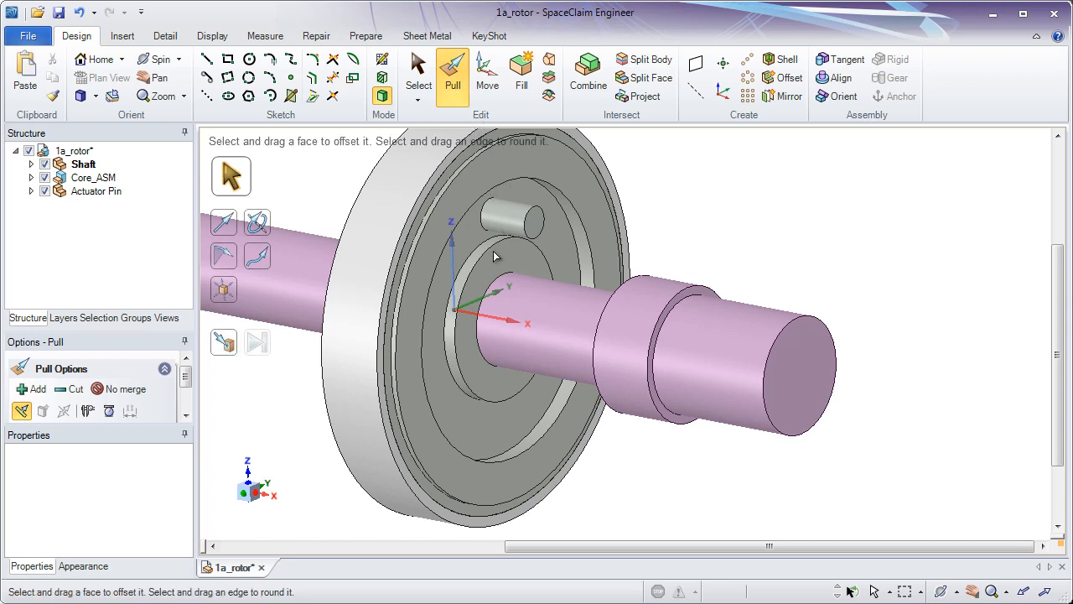
left_click(524, 280)
left_click(631, 278)
left_click(631, 278)
left_click(696, 289)
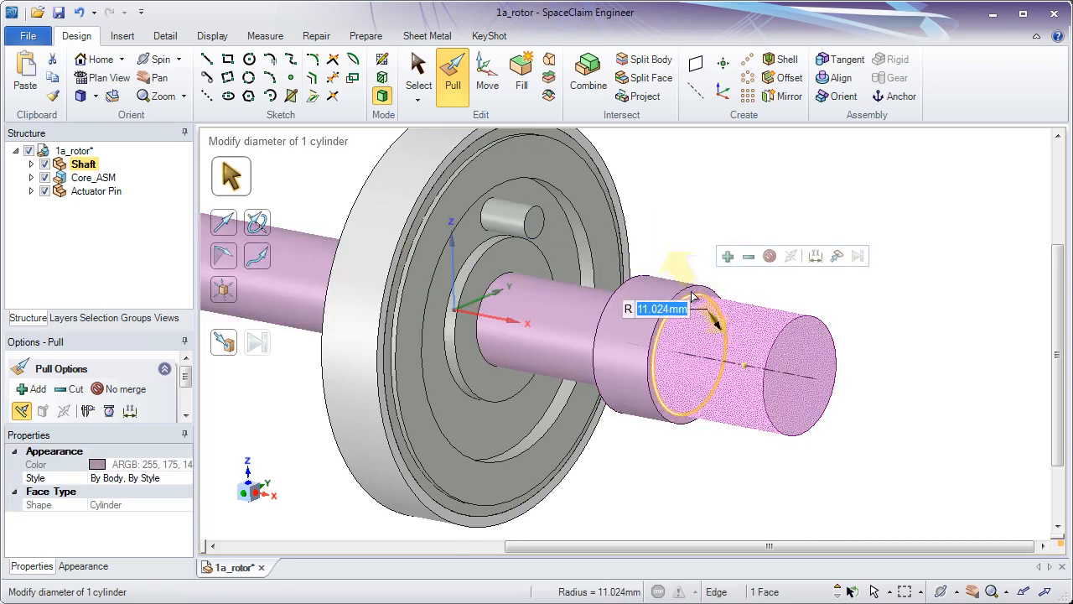
left_click(651, 282)
left_click(631, 260)
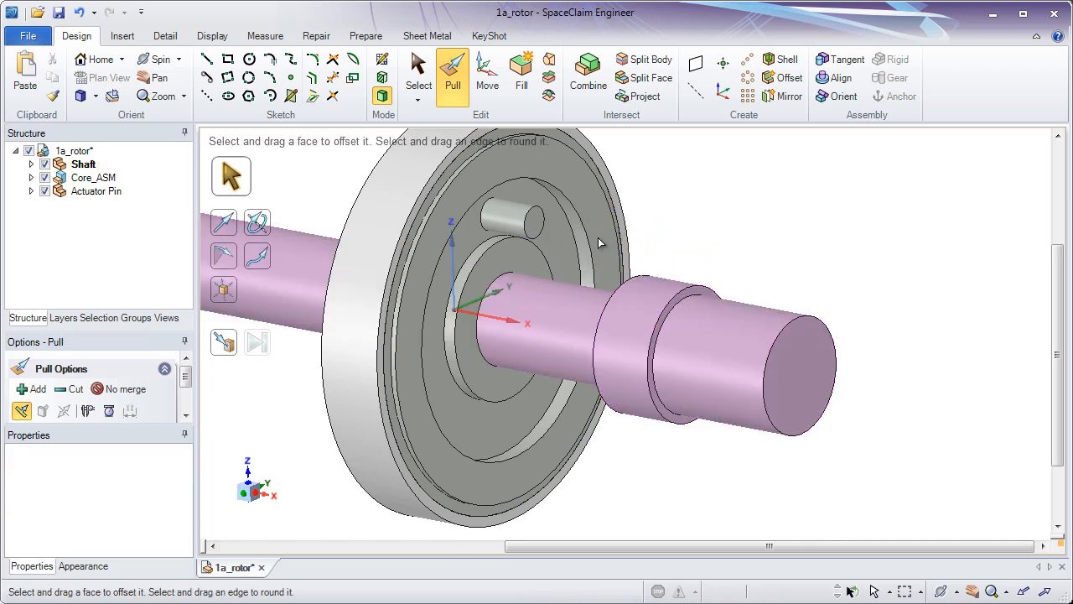
- Sketch a circle about 11.5 mm in diameter at the center of the shaft's end face and expand the Shaft component's contents
left_click(249, 58)
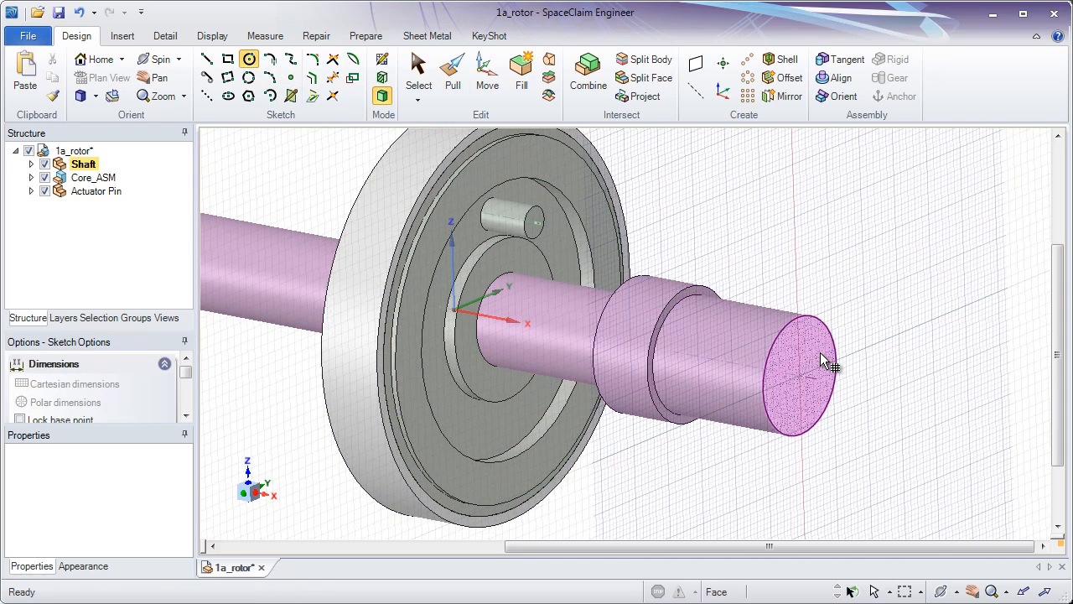
left_click(822, 360)
left_click(799, 378)
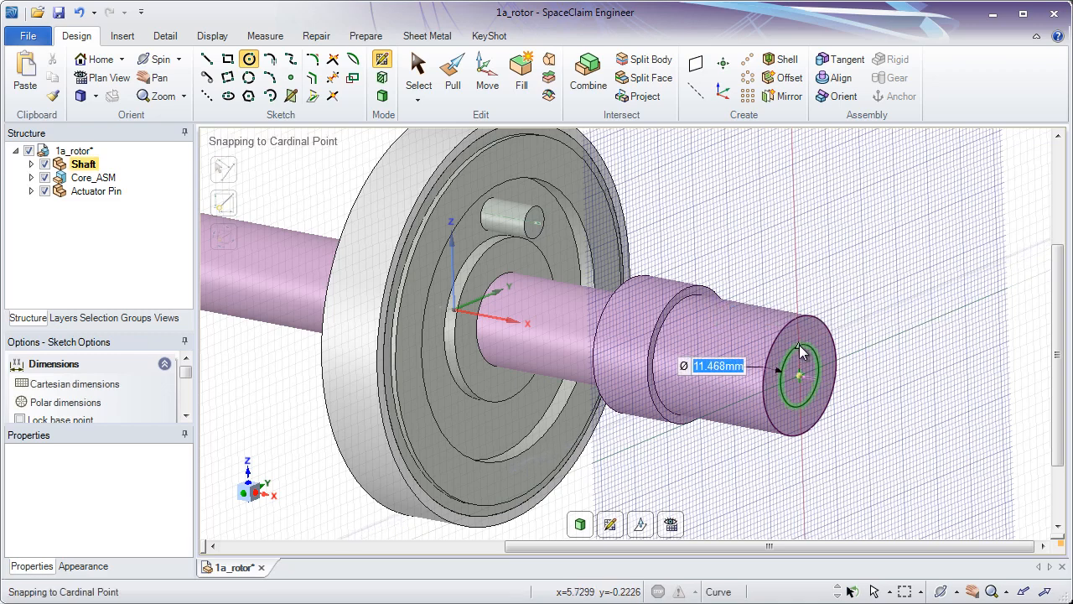
left_click(798, 352)
left_click(31, 164)
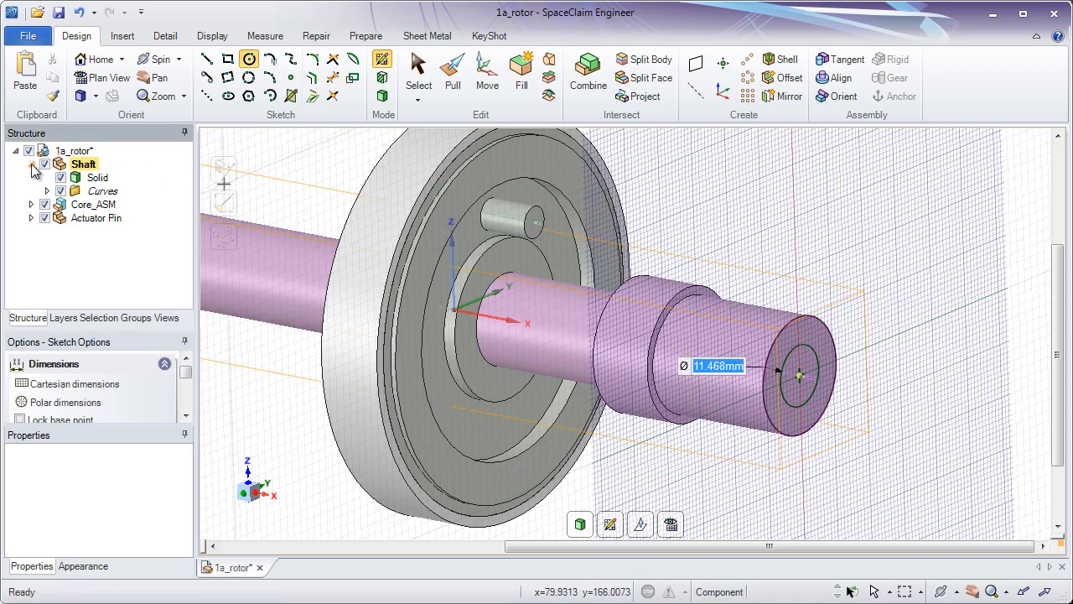
left_click(96, 178)
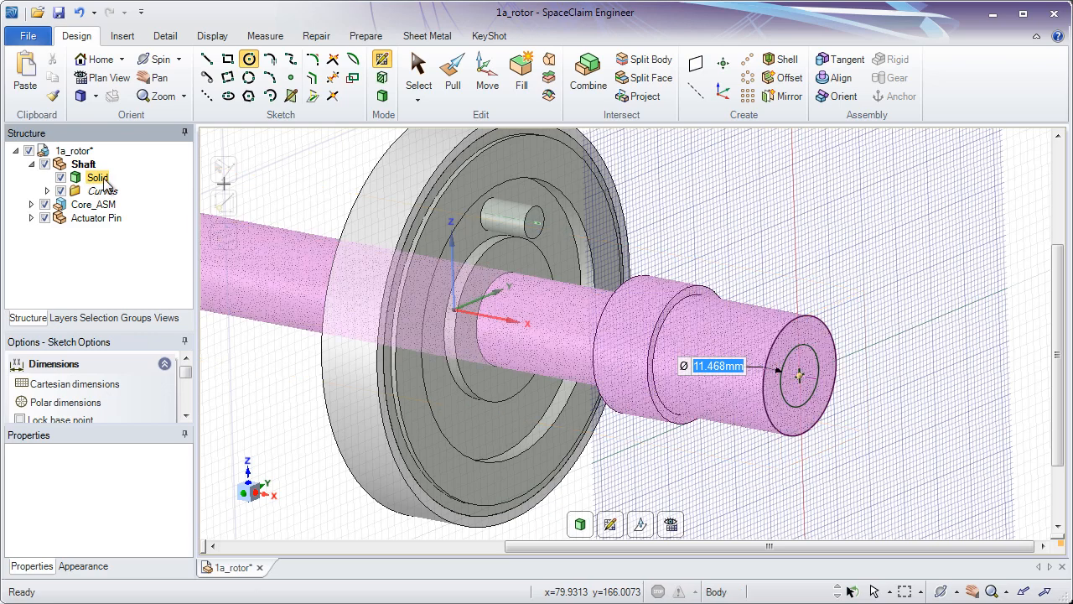
- Pull the circular region on the shaft's end face outward to extend the shaft with a short, thinner stub
left_click(453, 89)
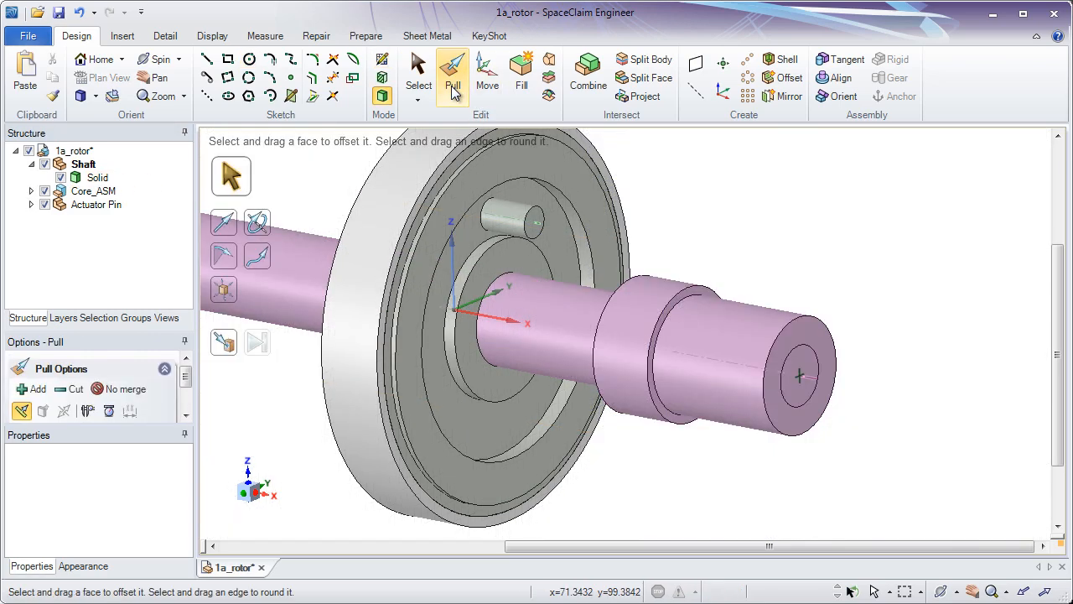
left_click(814, 342)
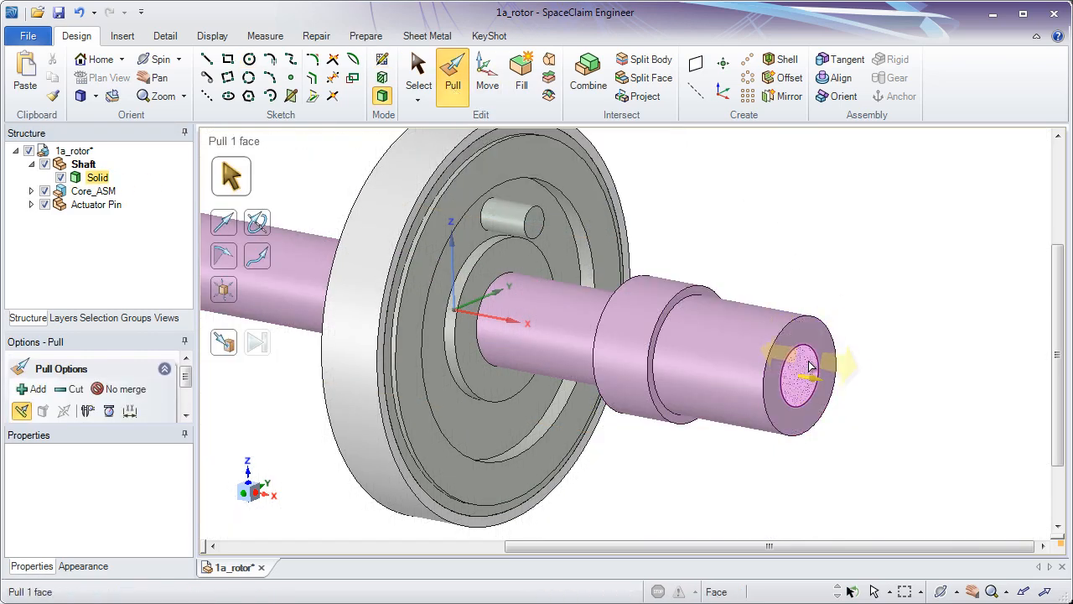
left_click(810, 369)
left_click_drag(810, 369, 869, 310)
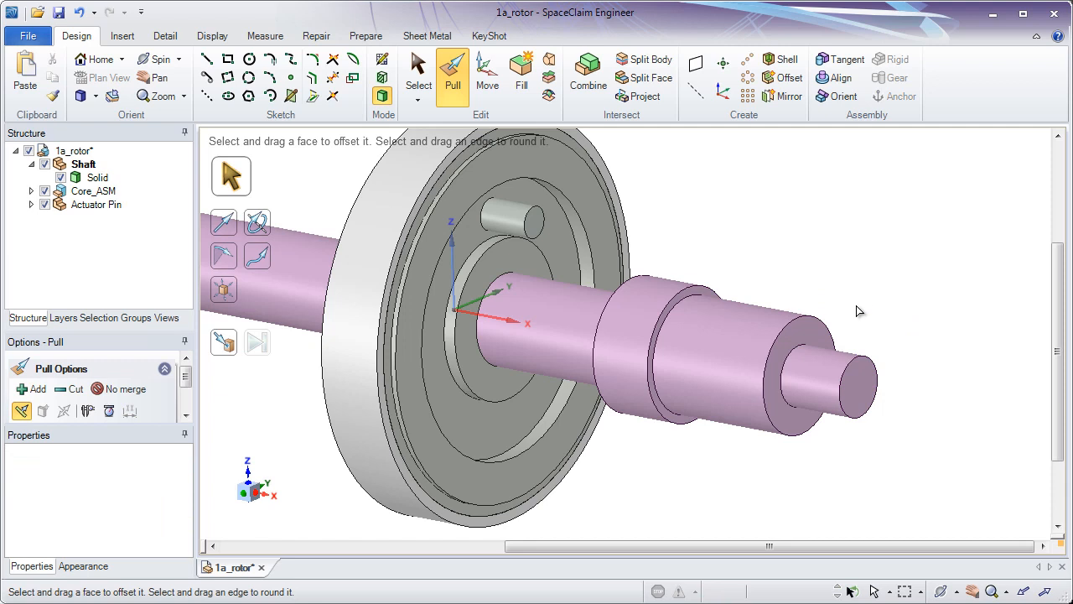
- Make the top-level 1a_rotor part the active component again and switch to the Select tool
left_click(89, 153)
right_click(92, 156)
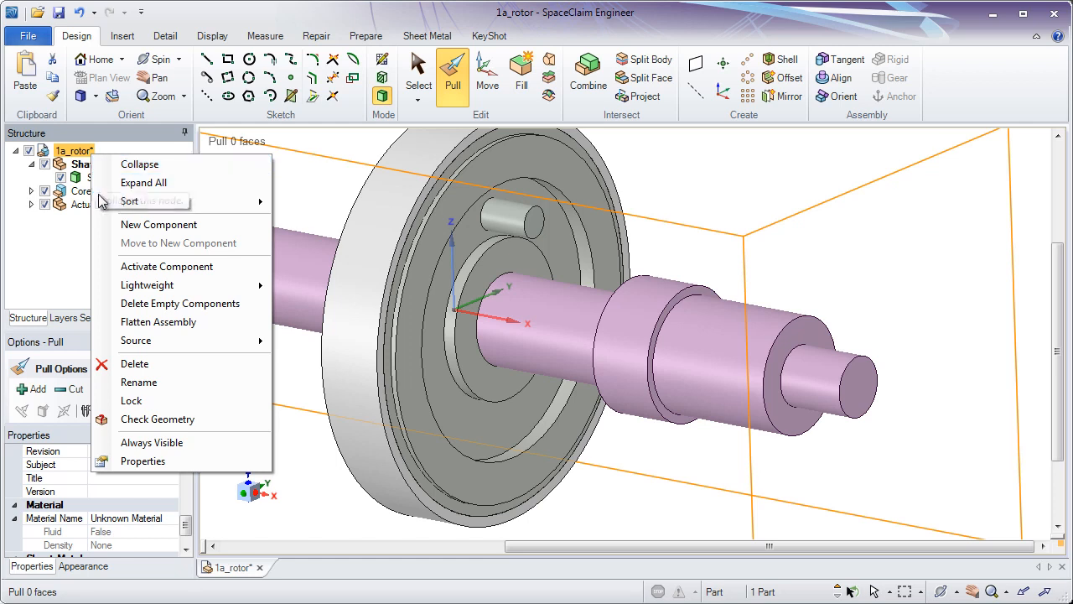
left_click(149, 265)
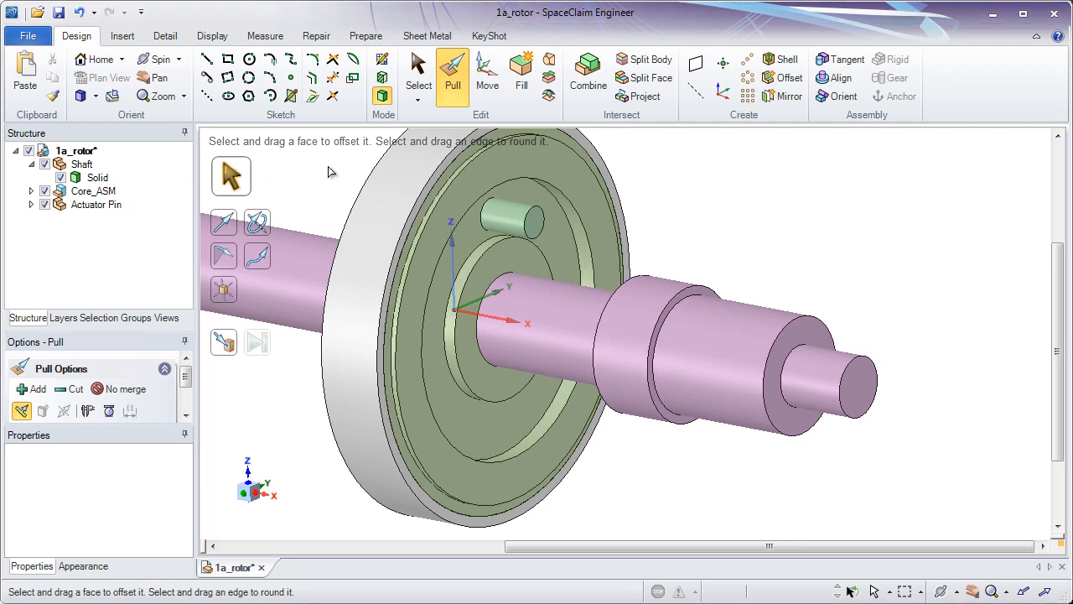
key("s")
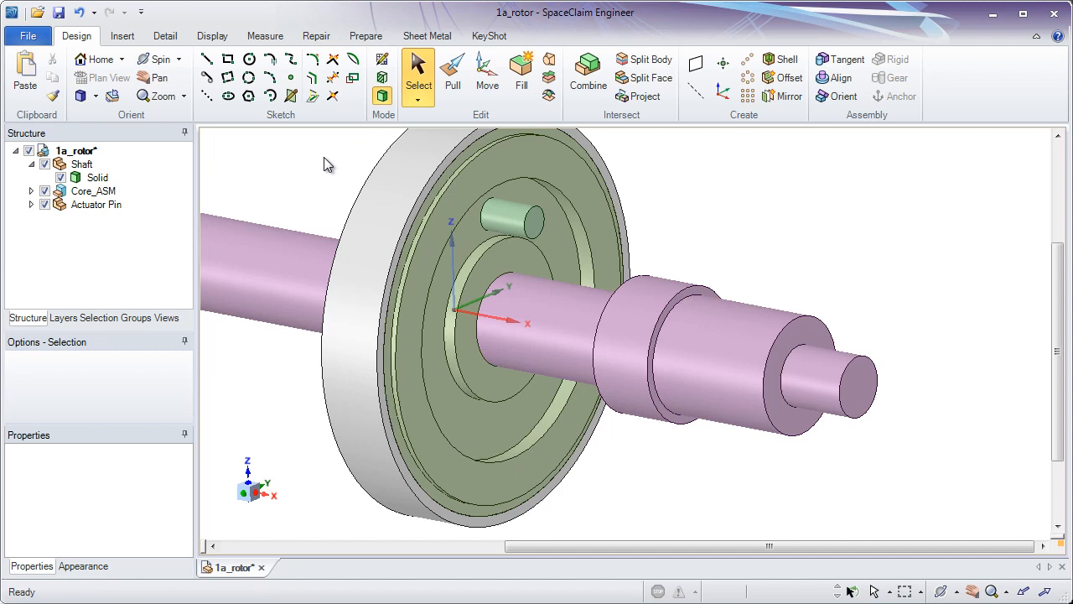
- Insert the external file 1b_balancing pin.scdoc into the top-level rotor assembly and clear the selection
left_click(130, 41)
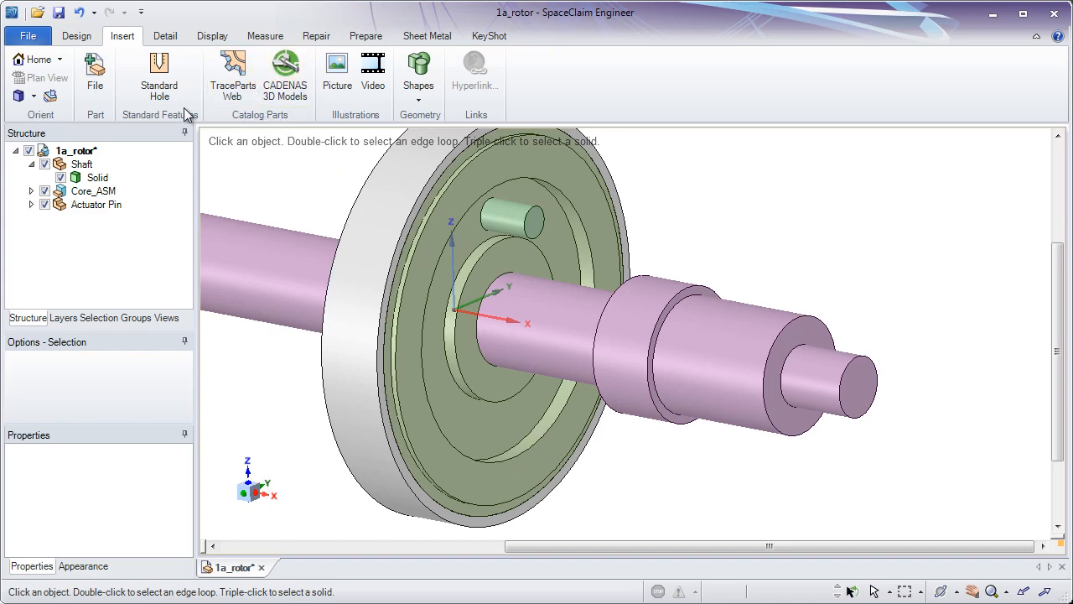
left_click(95, 77)
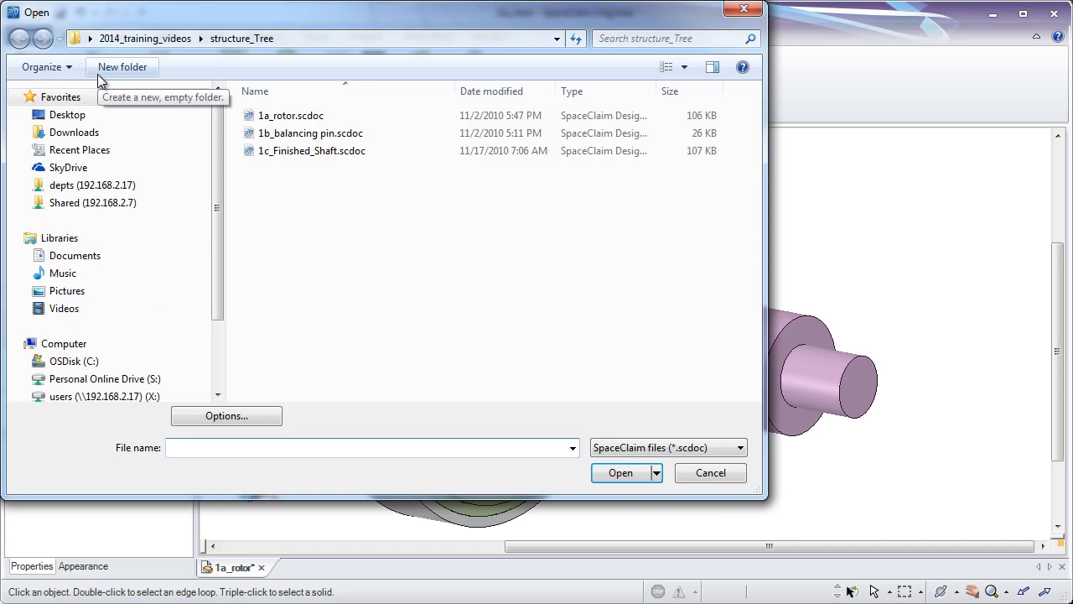
left_click_drag(267, 20, 511, 69)
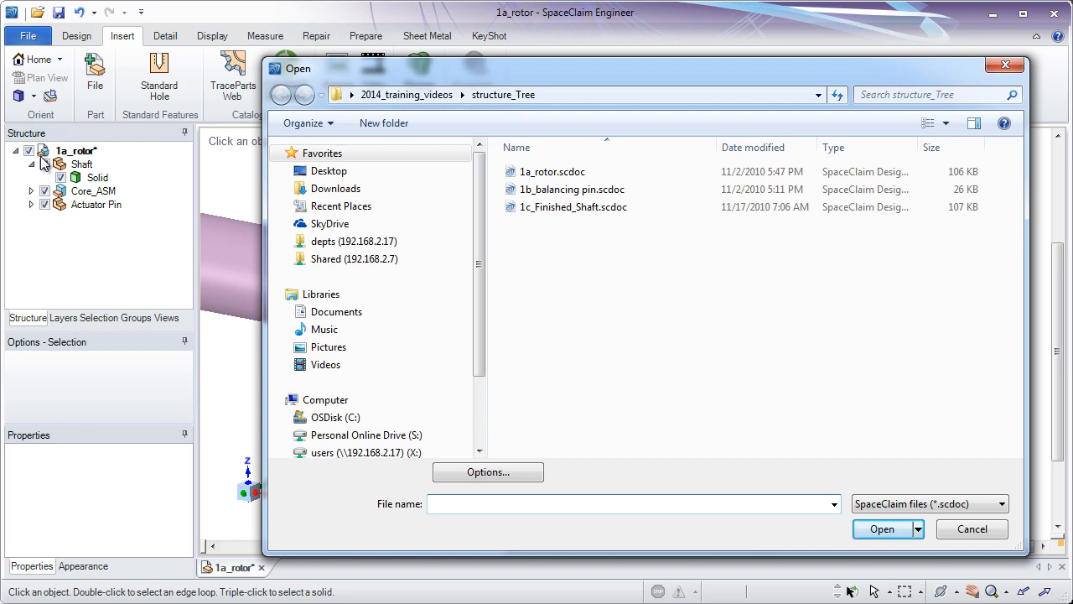
double_click(555, 192)
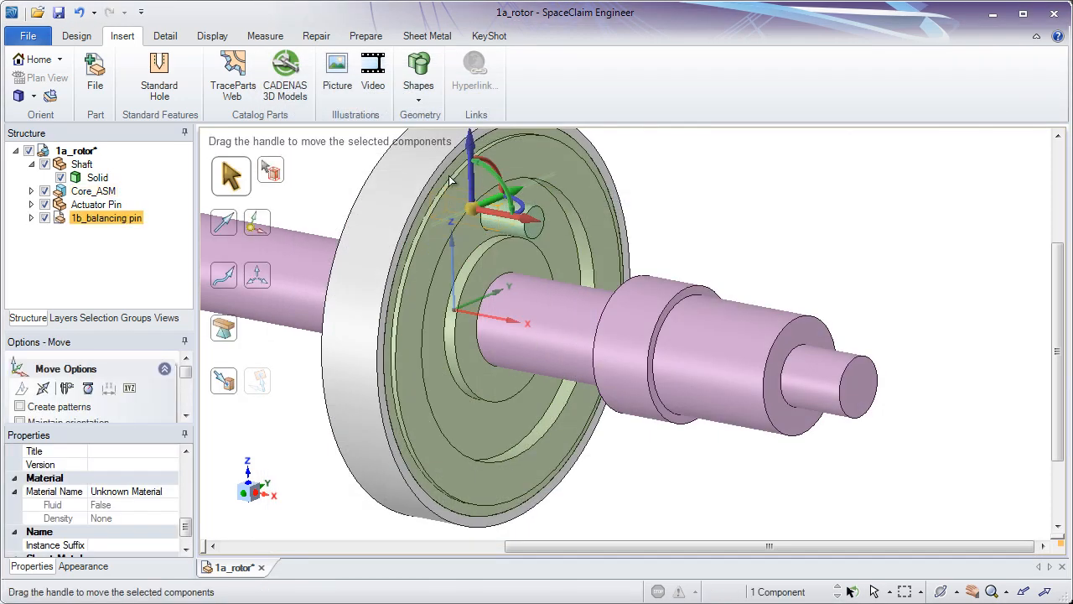
left_click(332, 169)
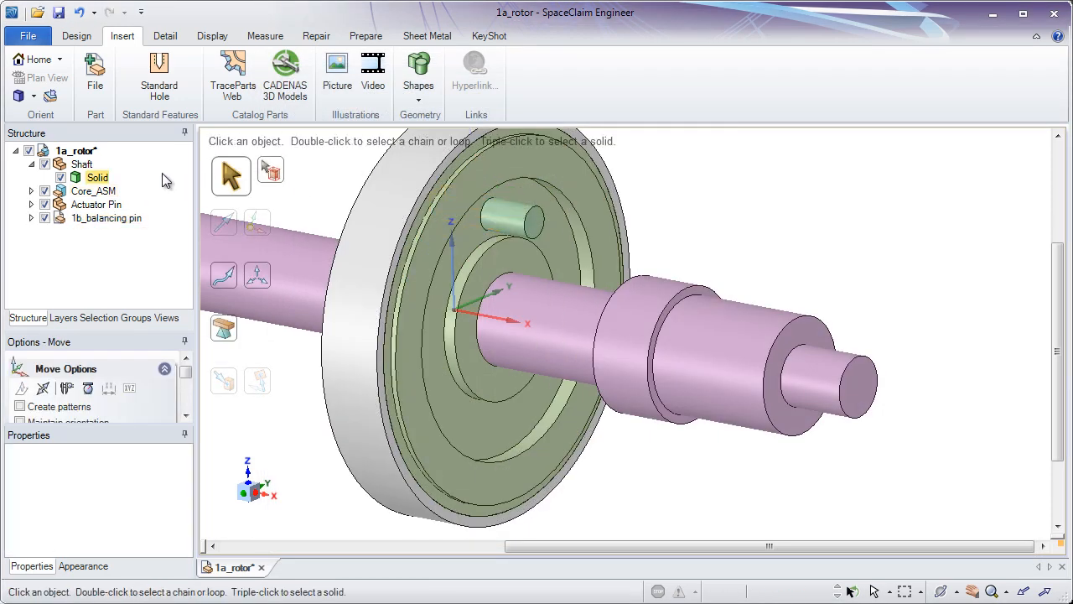
- Move the 1b_balancing pin component upward along the Z axis, clear of the actuator pin
left_click(134, 219)
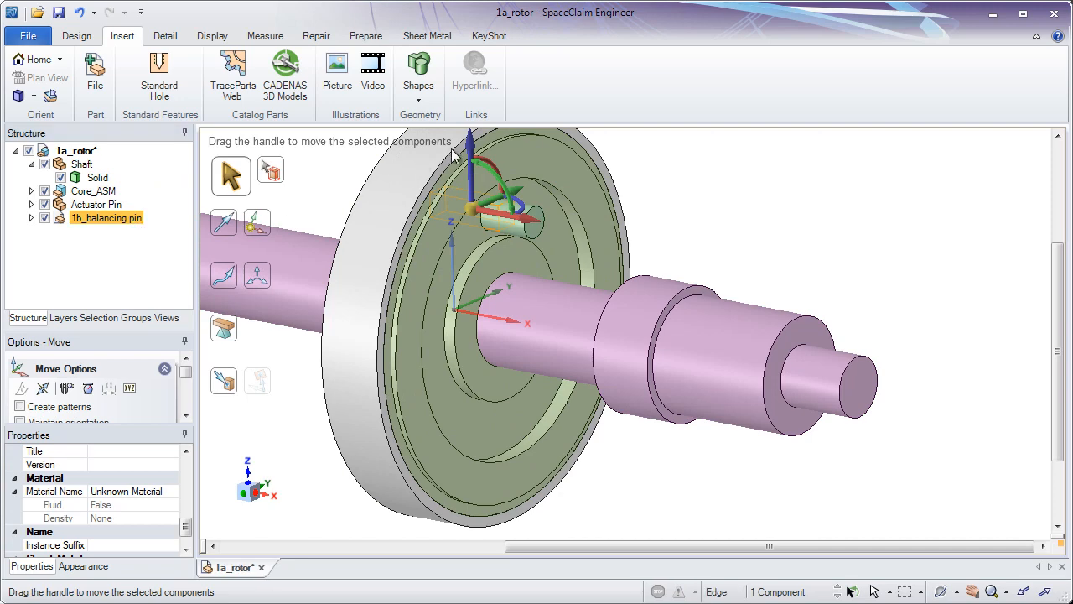
left_click_drag(470, 151, 457, 104)
left_click(355, 167)
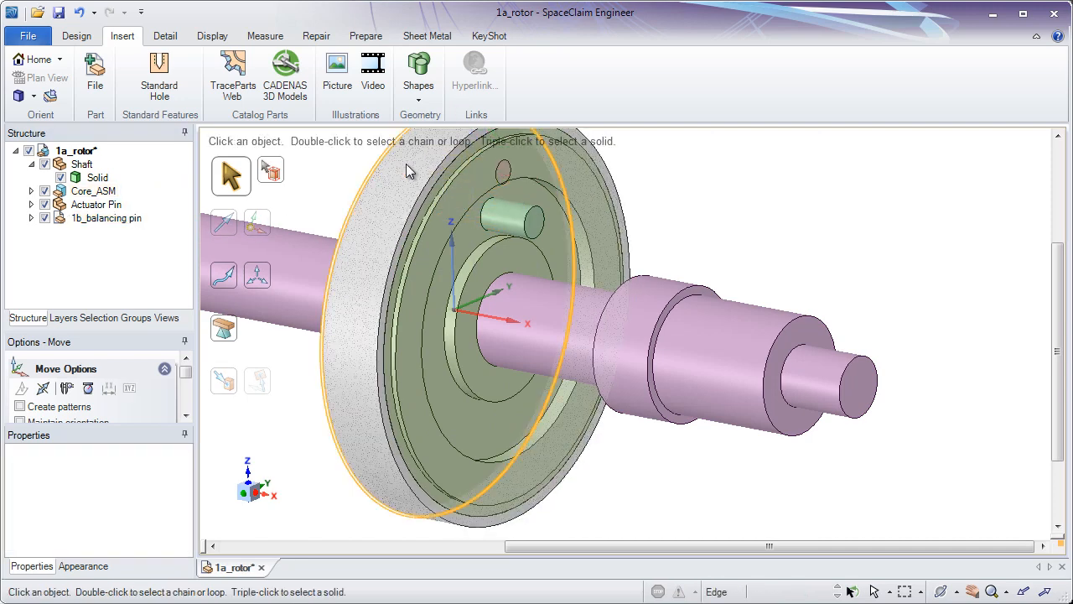
left_click(502, 171)
mouse_move(502, 171)
middle_mouse_down()
mouse_move(618, 175)
mouse_move(579, 164)
mouse_move(490, 174)
middle_mouse_up()
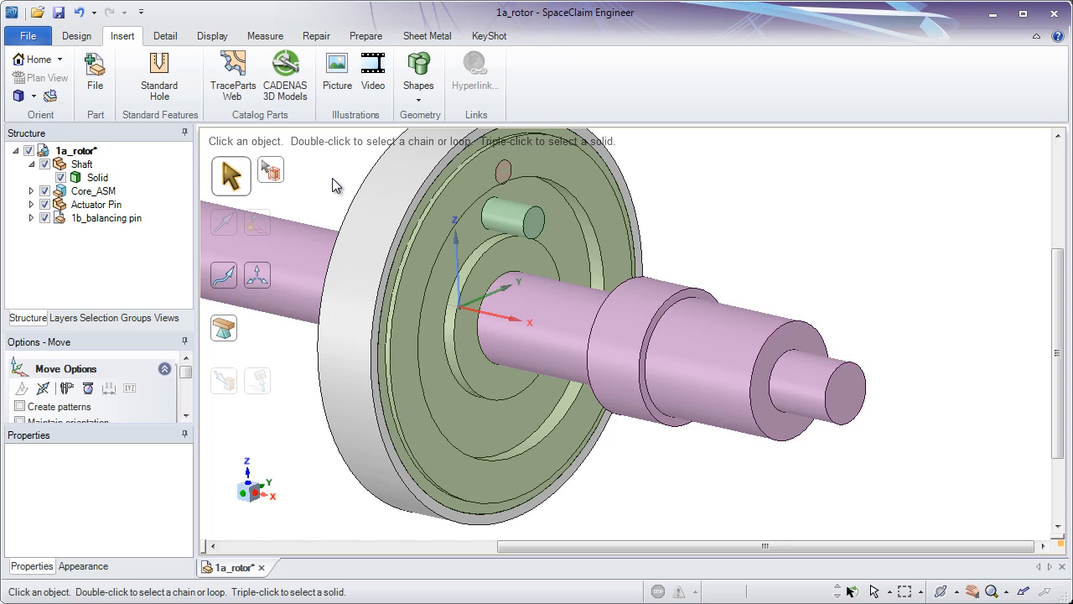
- Turn the external 1b_balancing pin component into an internal copy and clear the selection
right_click(127, 220)
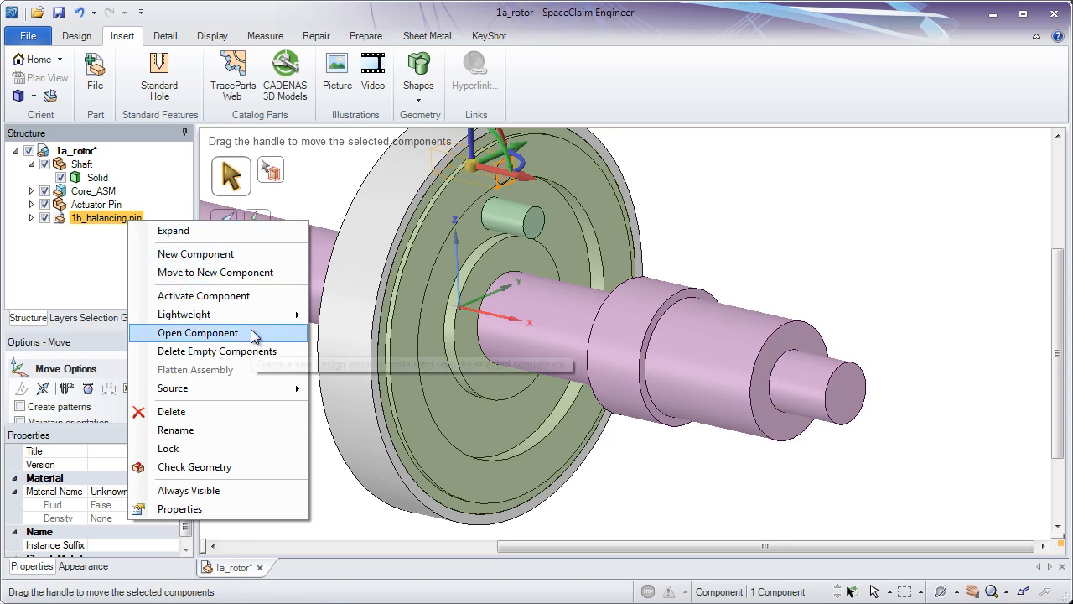
mouse_move(284, 395)
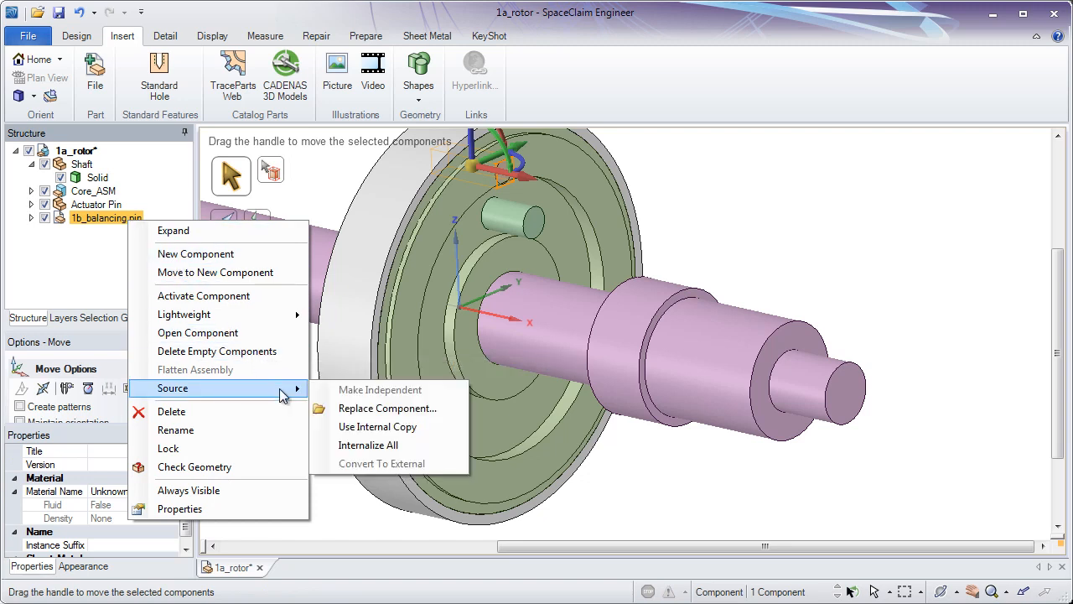
left_click(373, 429)
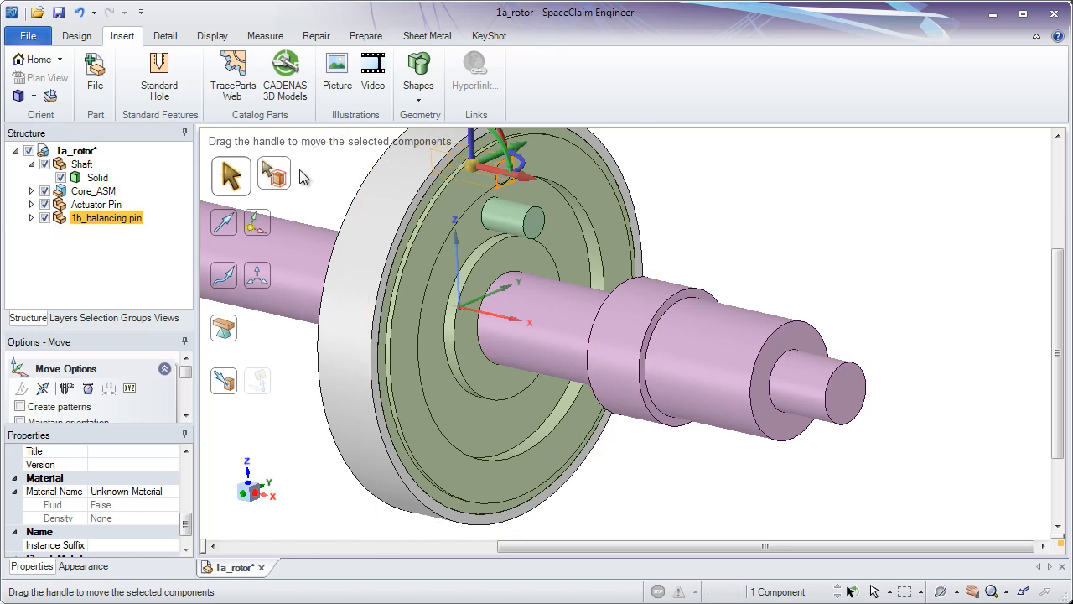
key("Escape")
middle_click_drag(323, 235, 580, 201, "shift")
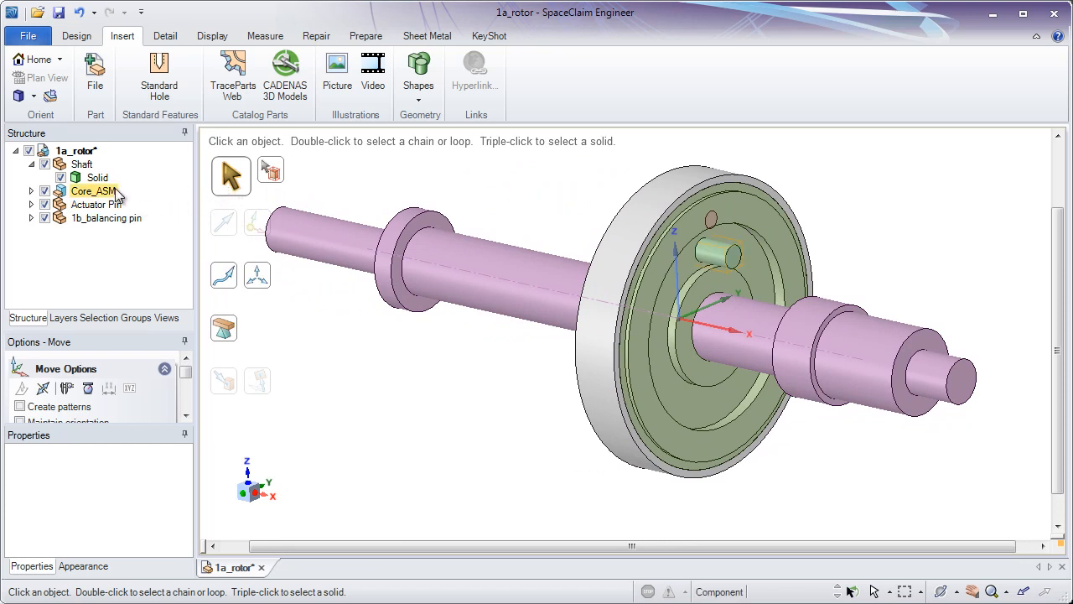
- Replace the Shaft component with the external file 1c_Finished_Shaft.scdoc and clear the selection
left_click(84, 165)
right_click(88, 168)
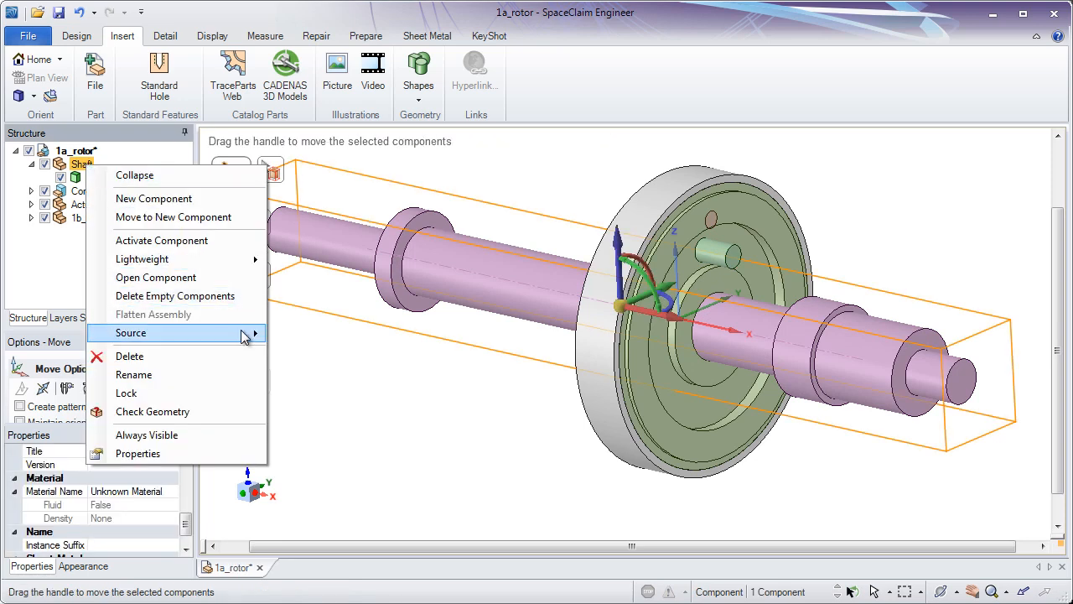
mouse_move(252, 335)
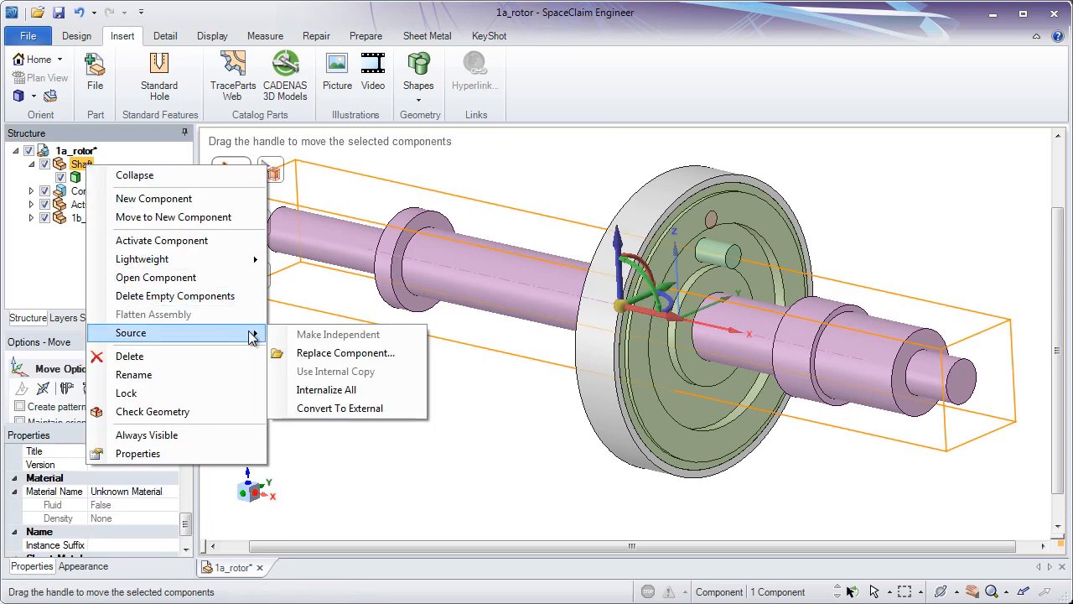
left_click(363, 353)
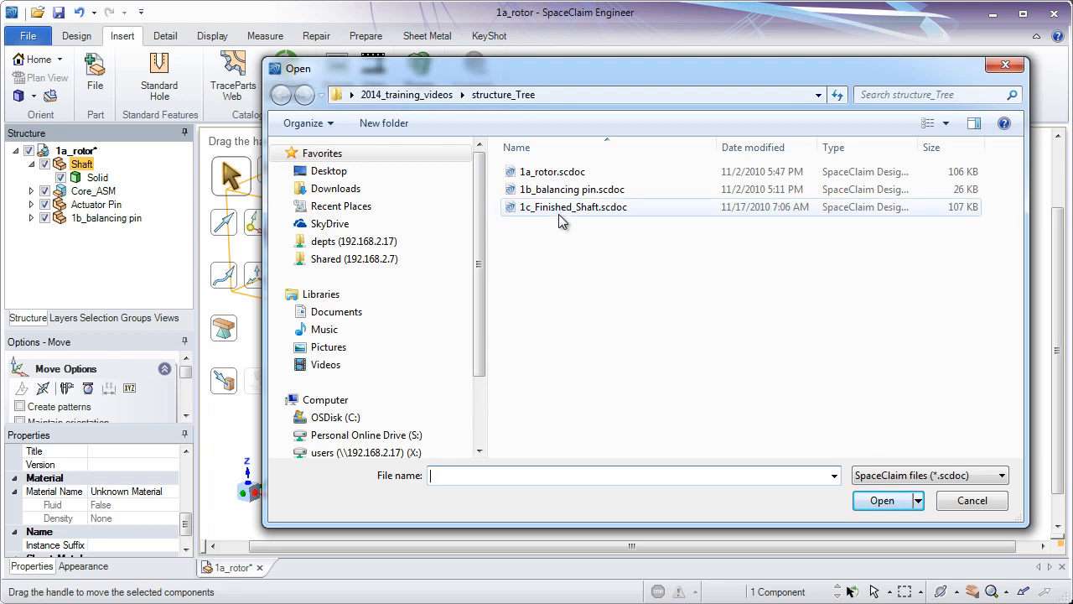
double_click(559, 207)
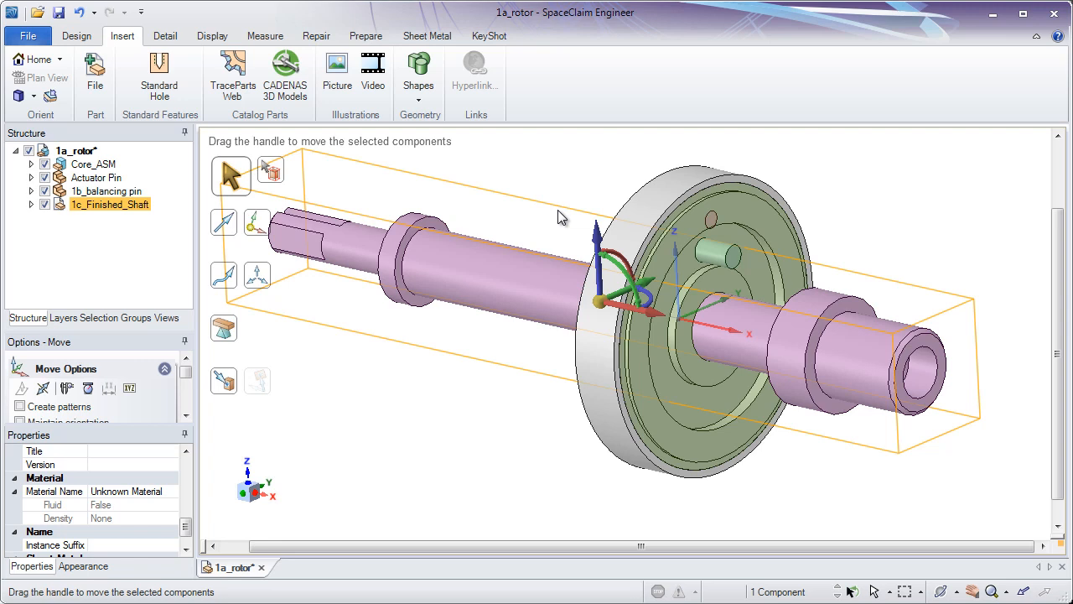
left_click(558, 211)
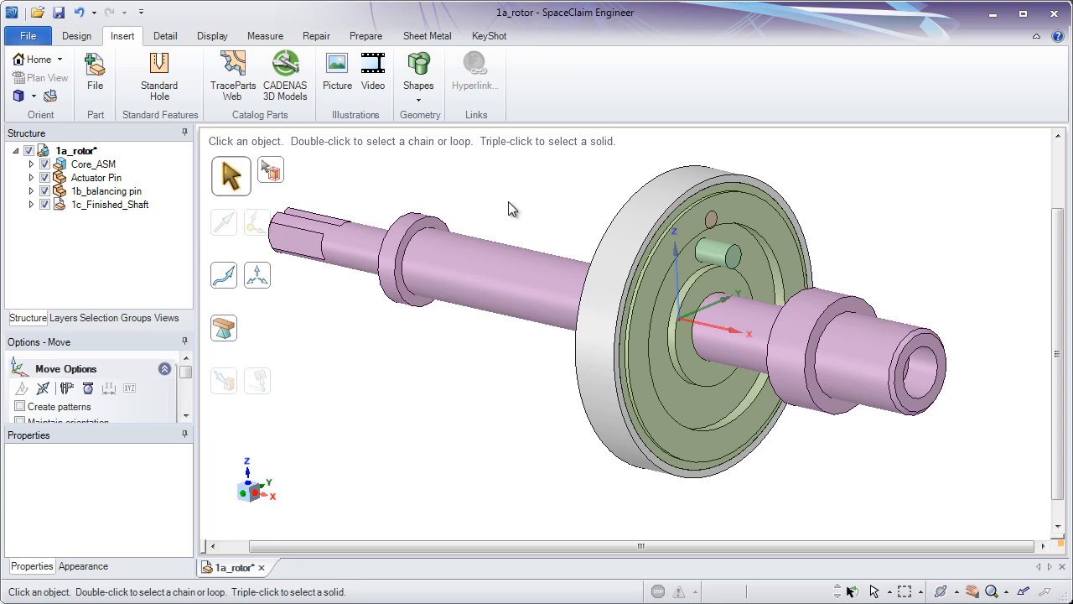
- Expand Core_ASM and its core component in the structure tree, and compare selecting the Solid body with selecting the core component
left_click(32, 165)
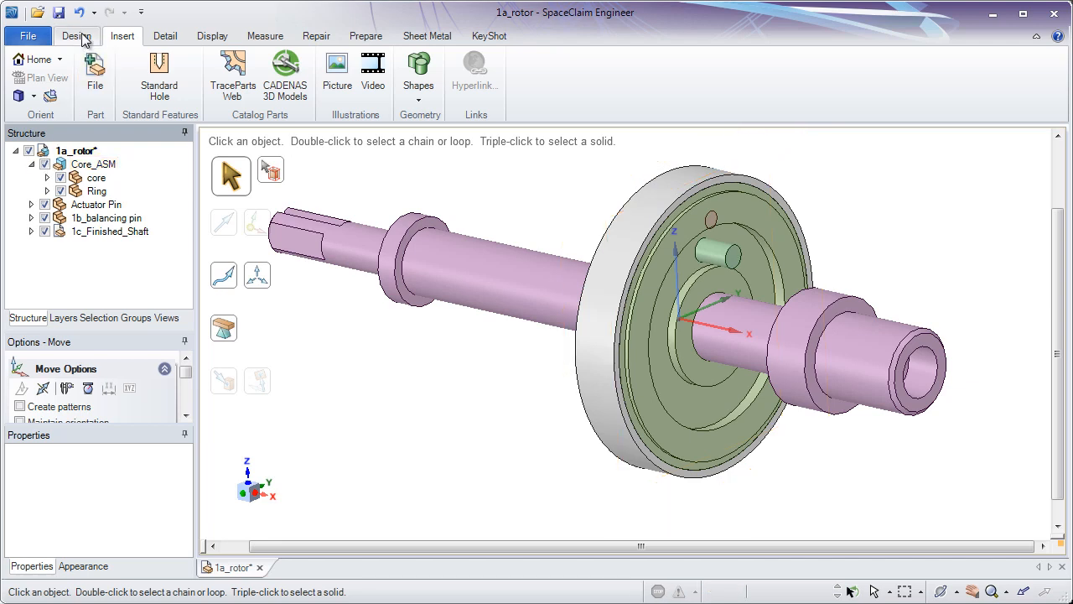
left_click(80, 36)
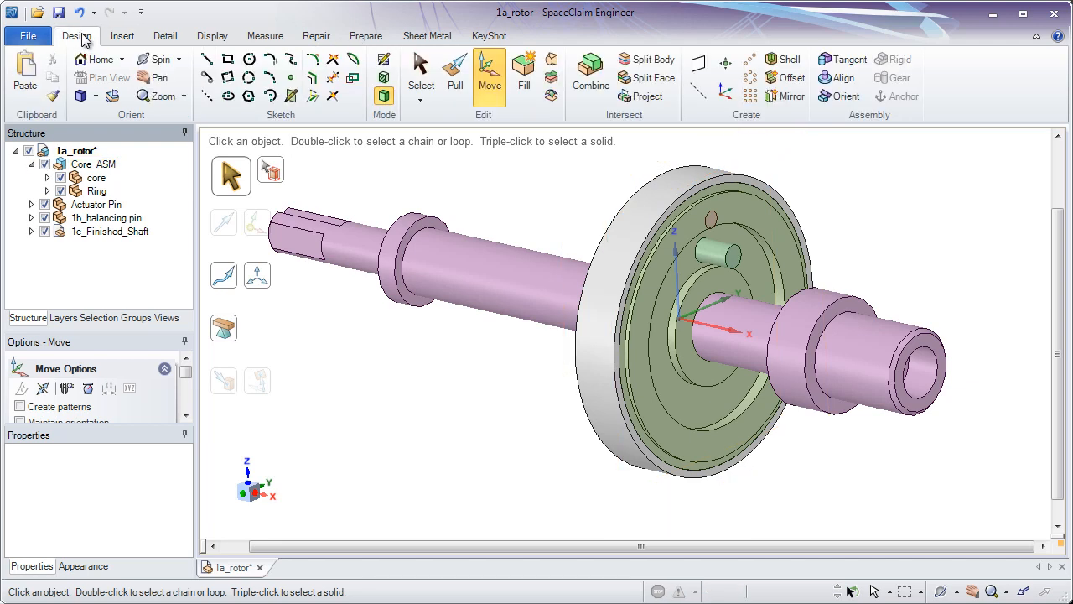
left_click(47, 178)
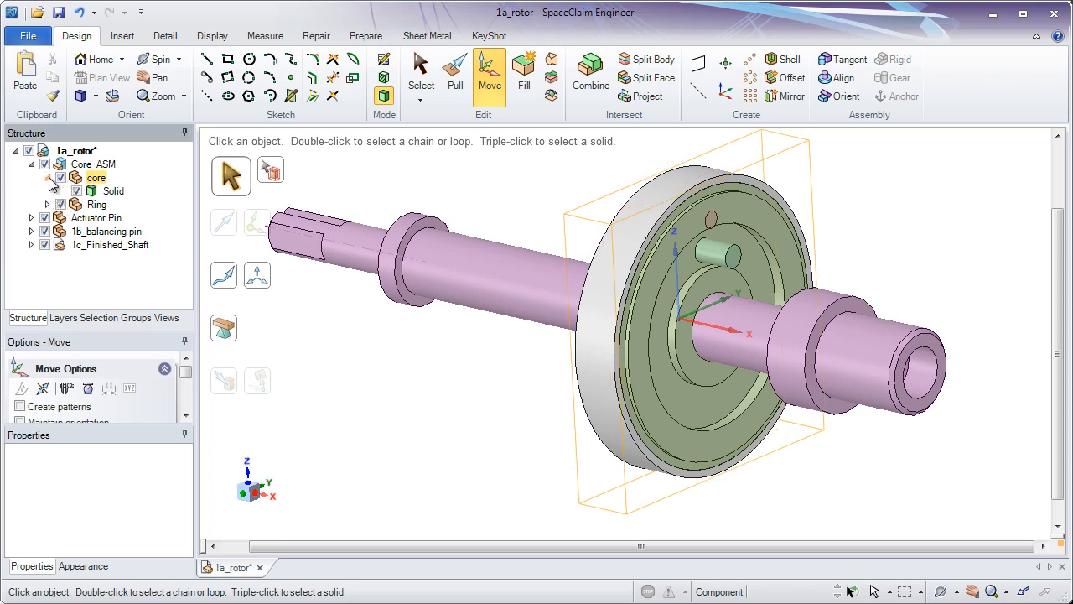
left_click(114, 191)
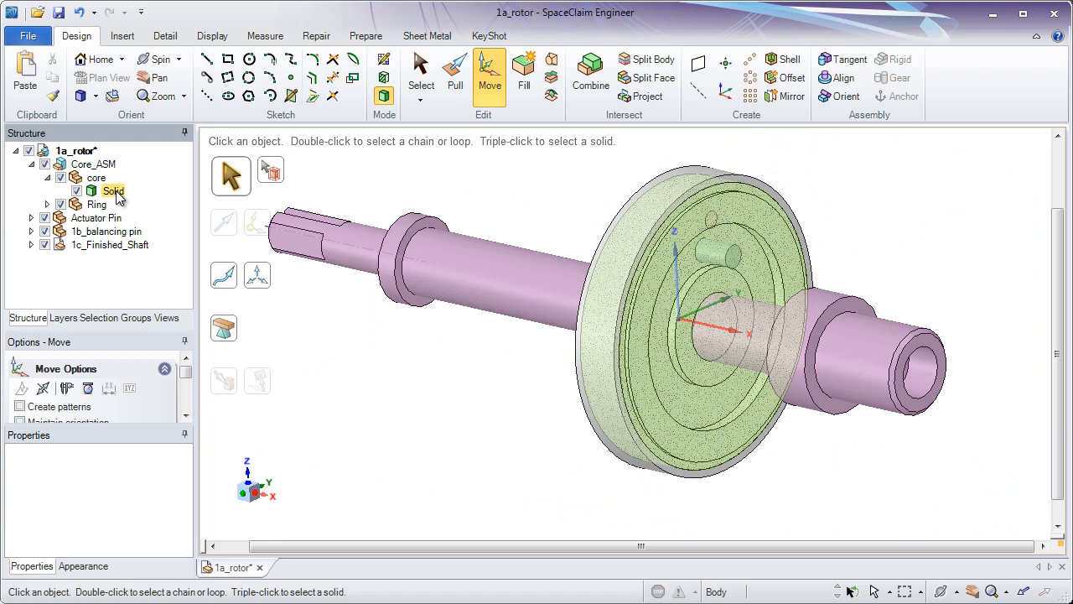
left_click(114, 192)
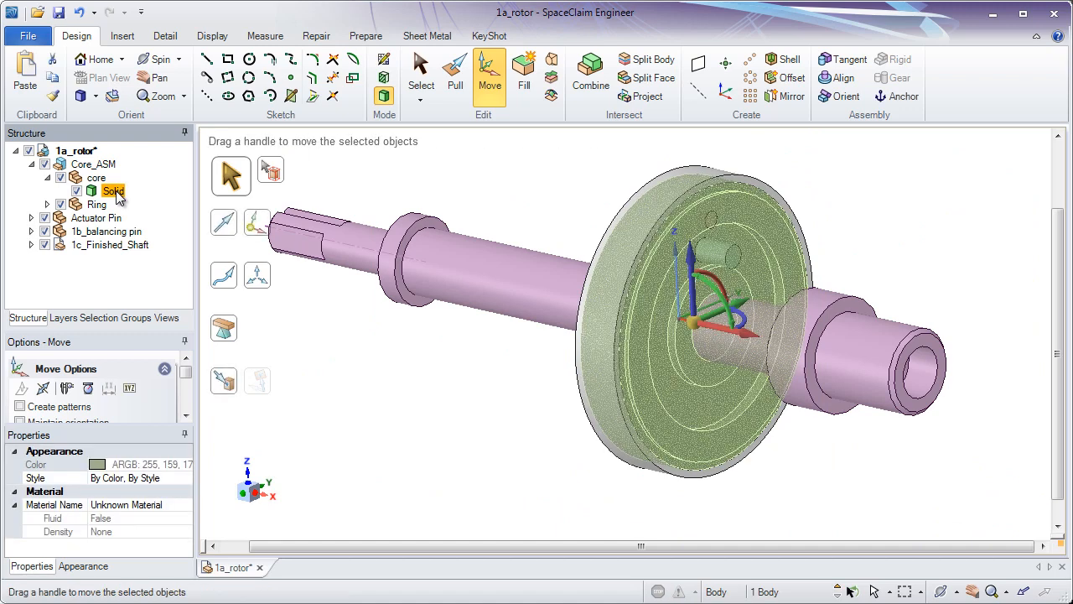
left_click(603, 245, "ctrl")
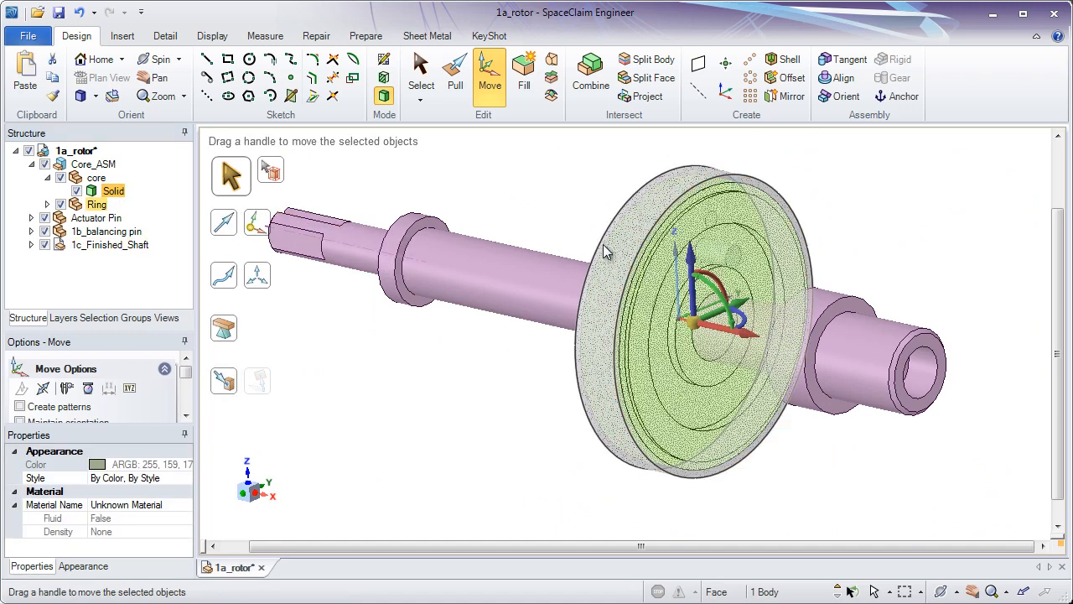
left_click(106, 179)
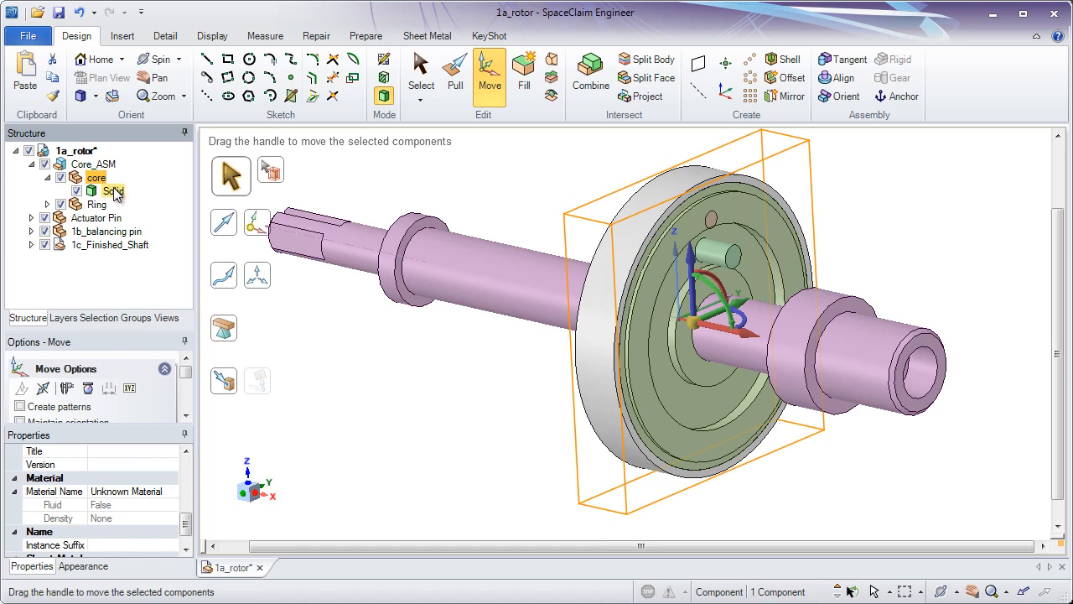
- Copy the core's Solid body along the X axis toward the keyed end of the shaft and clear the selection
left_click(115, 193)
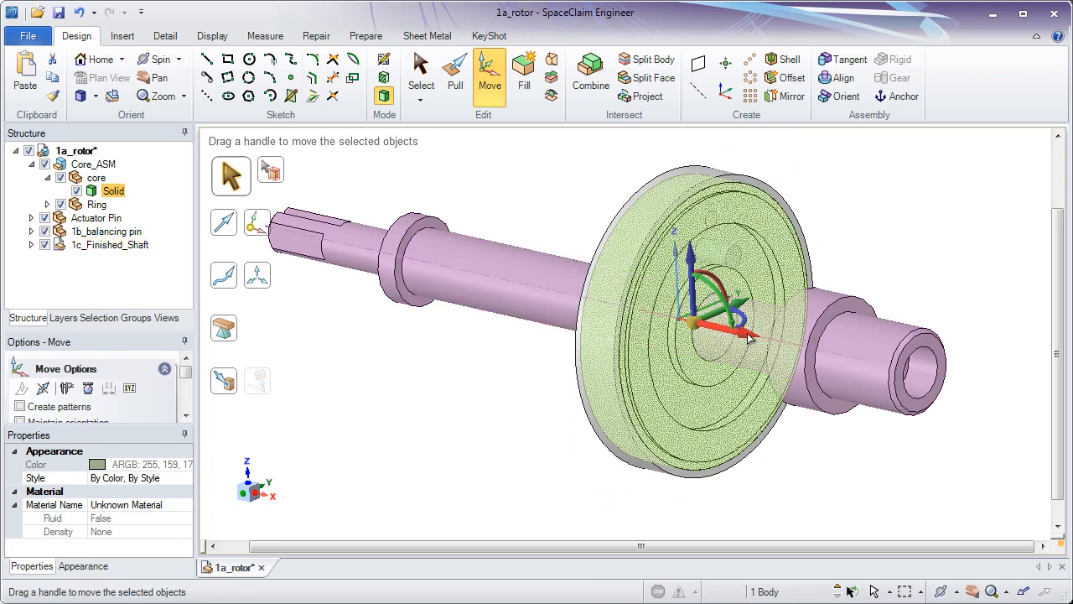
left_click_drag(748, 335, 571, 286, "ctrl")
left_click(539, 445)
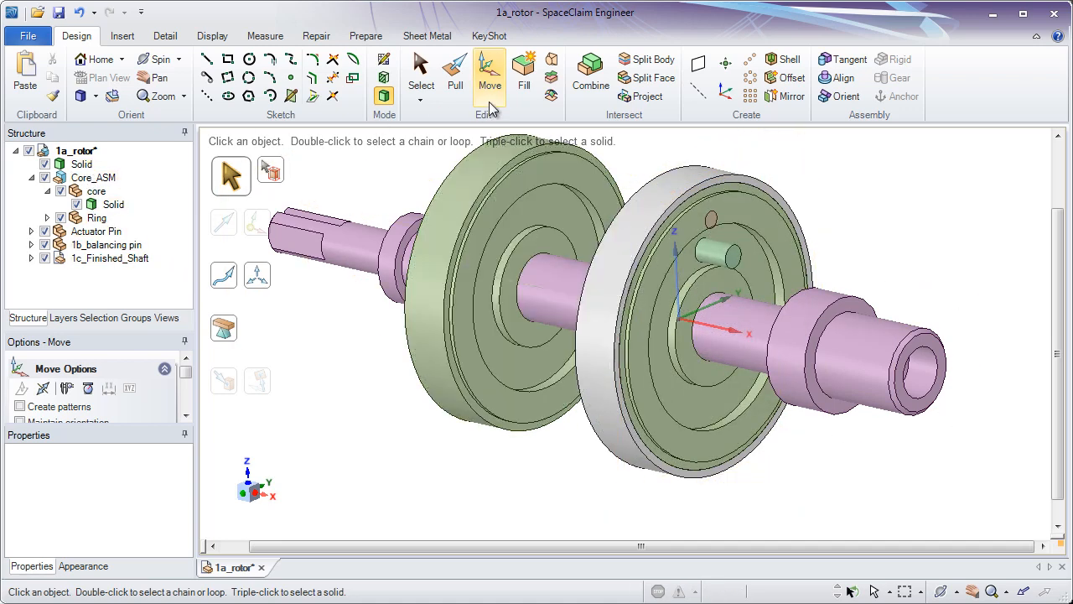
- Try pulling the copied disc's outer geometry, and undo the copy of the Solid body
left_click(460, 88)
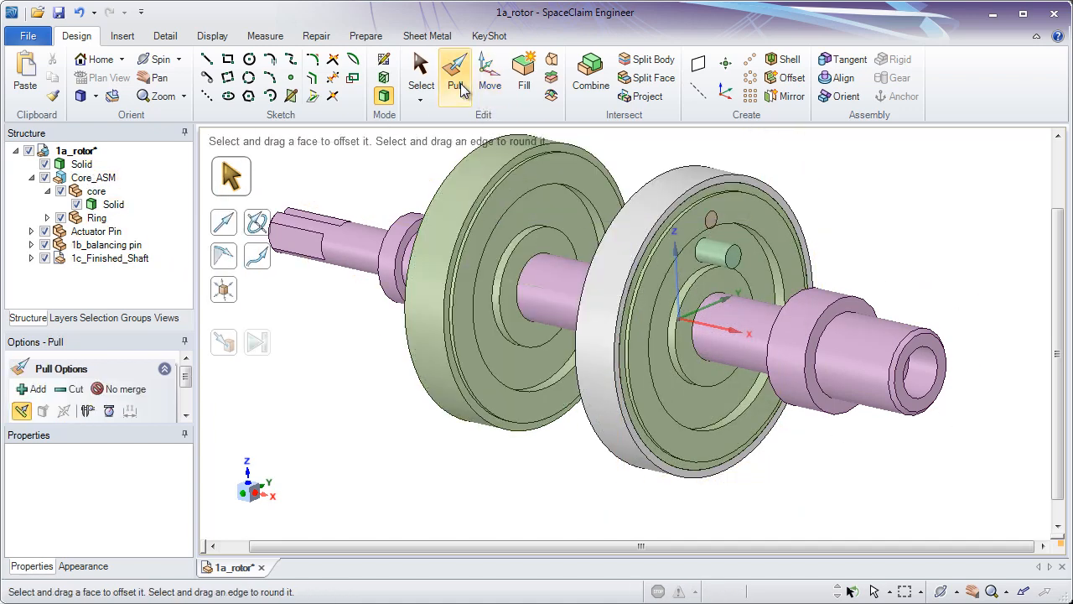
left_click(469, 155)
left_click_drag(473, 172, 374, 131)
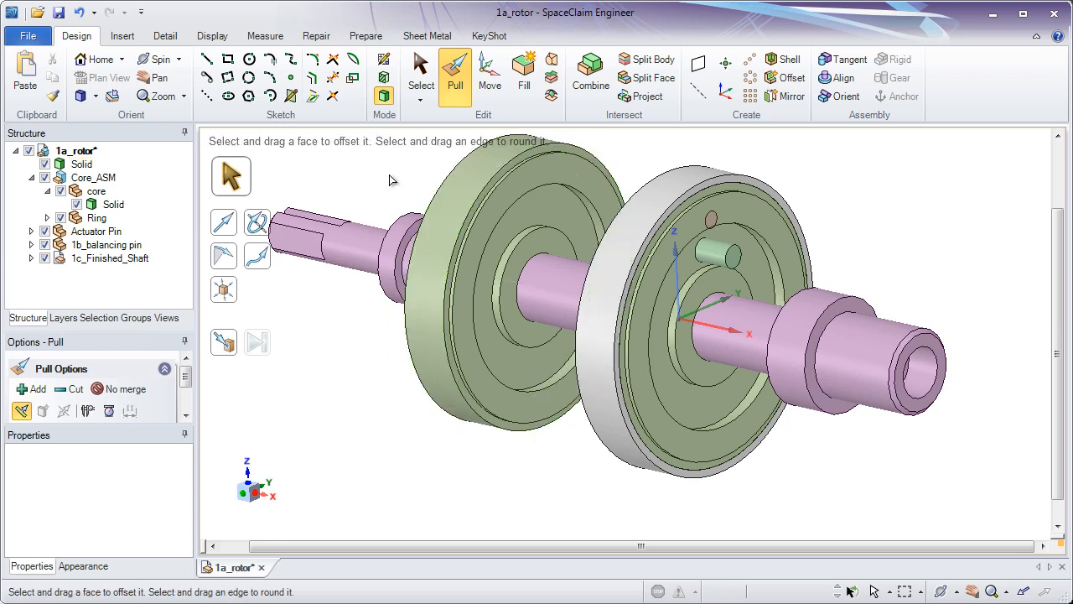
left_click(80, 13)
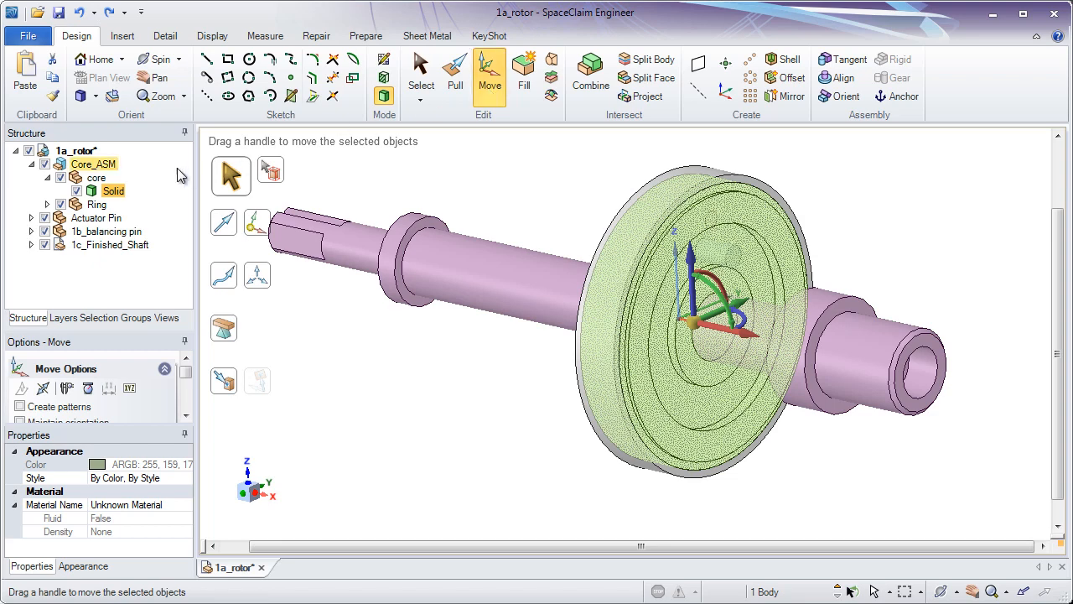
- Copy the core component about 54.5 mm along the X axis toward the keyed end of the shaft
left_click(97, 179)
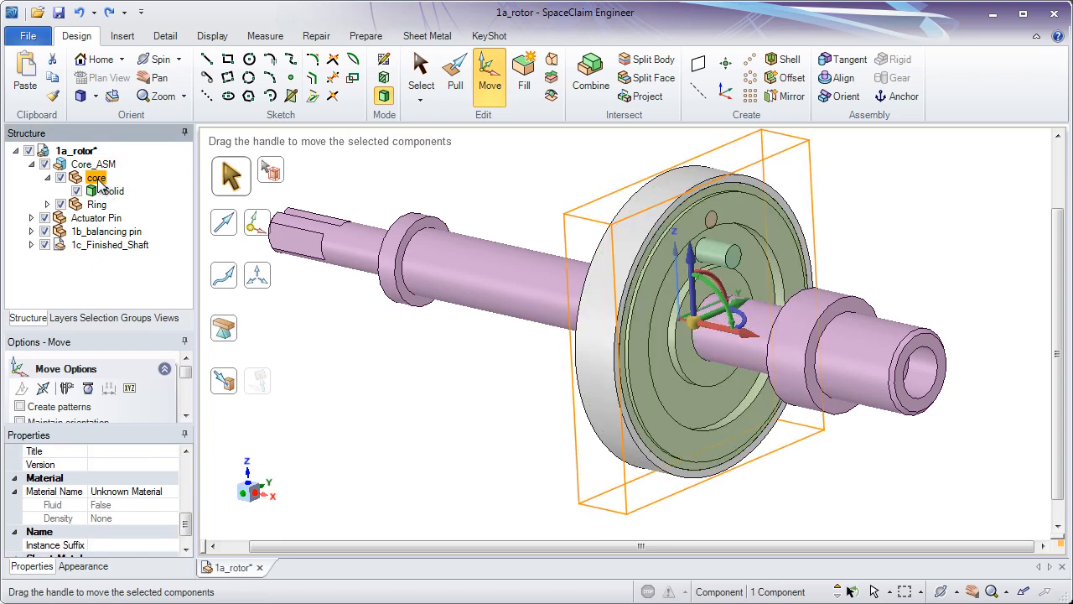
left_click(750, 337)
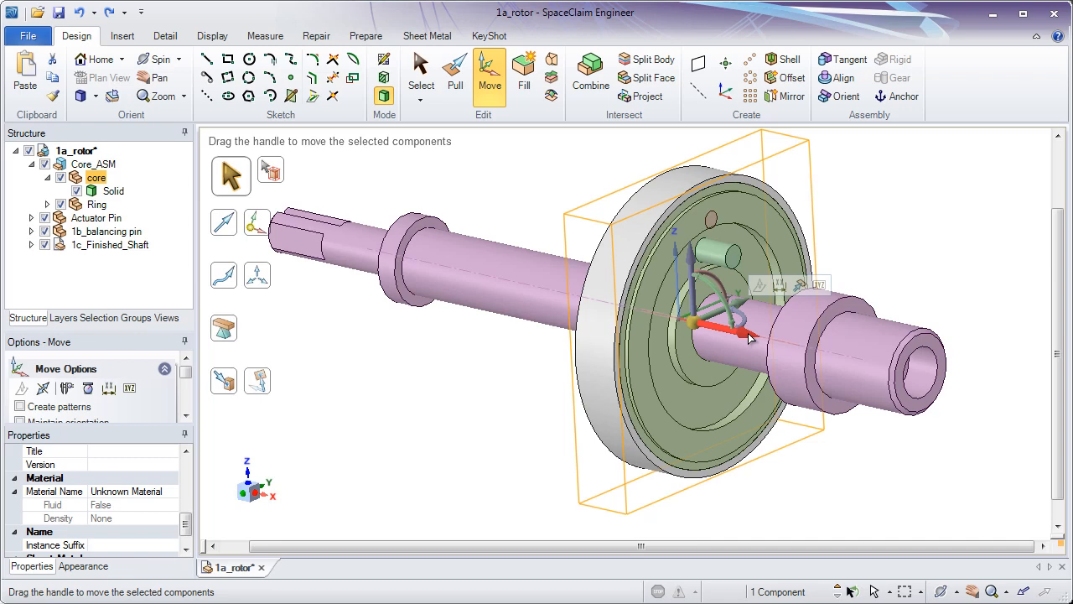
left_click_drag(751, 337, 586, 289, "ctrl")
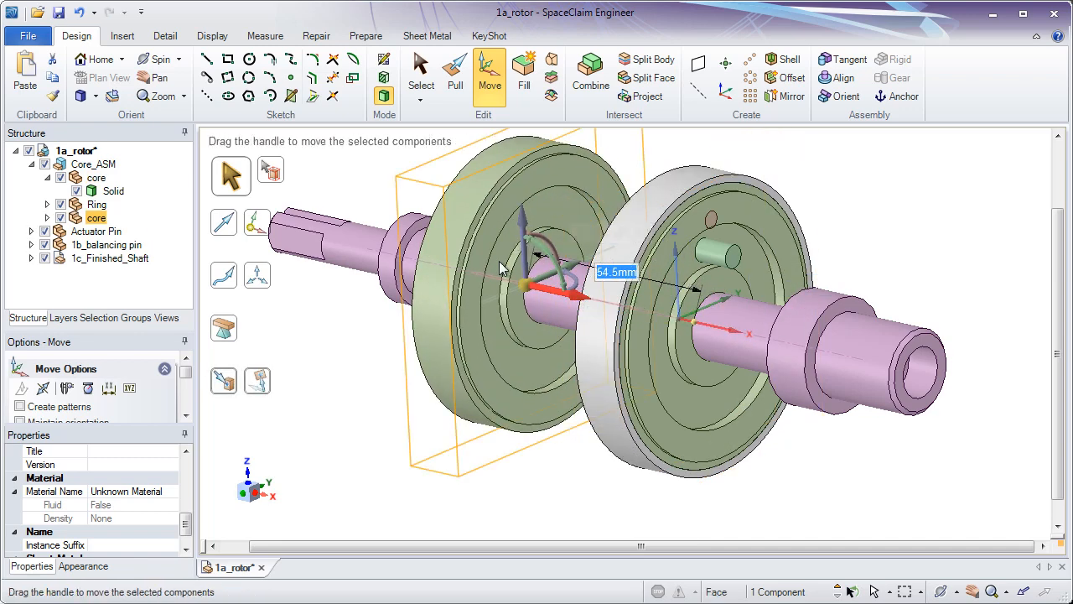
left_click(372, 178)
- Select the original and the copied core components in turn to compare them, and clear the selection
left_click(98, 178)
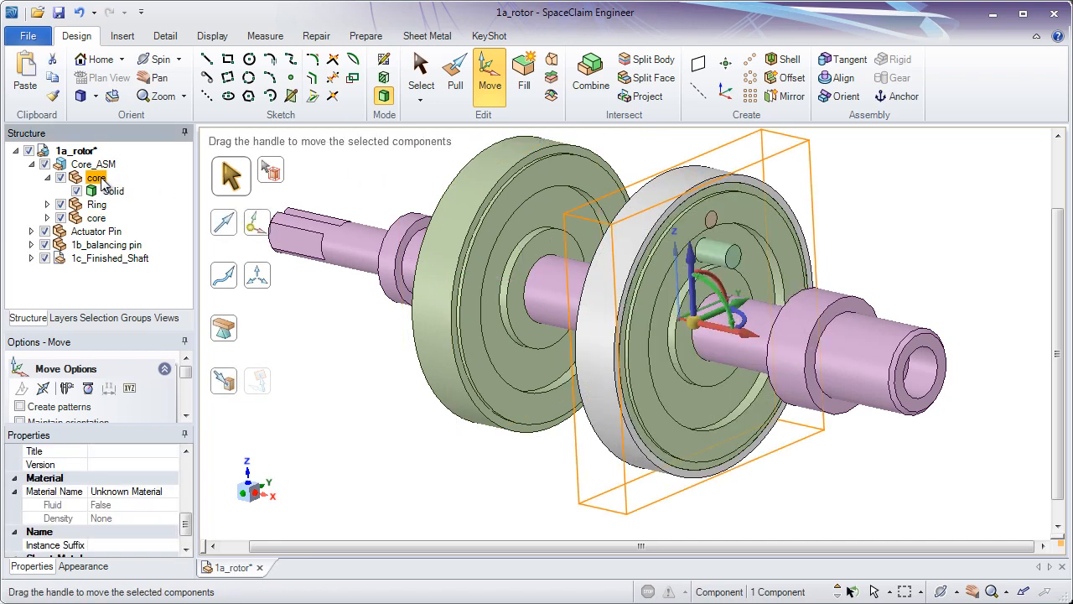
left_click(96, 218)
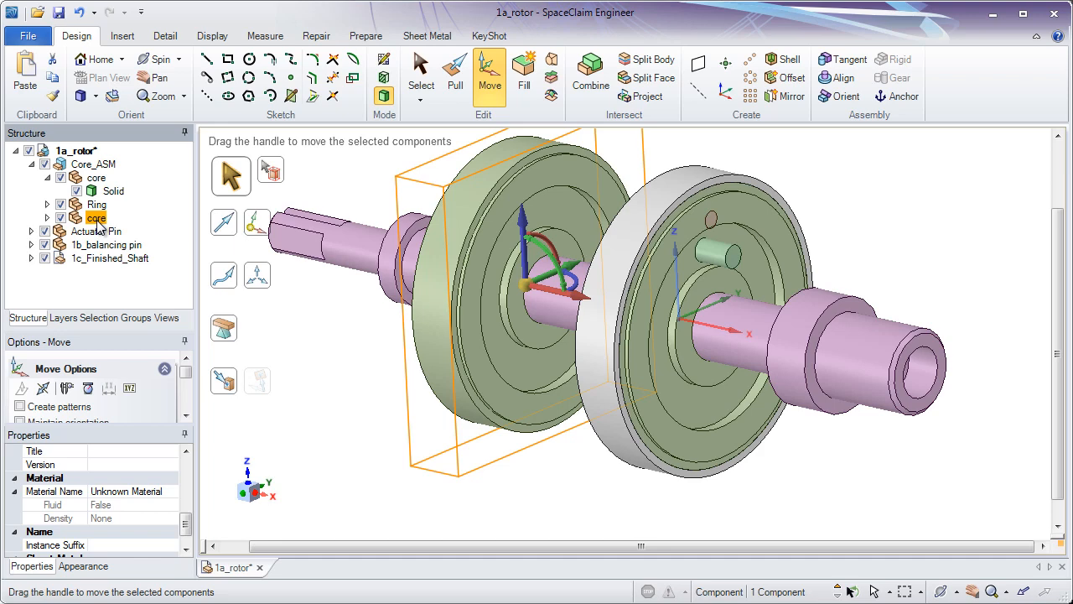
left_click(362, 166)
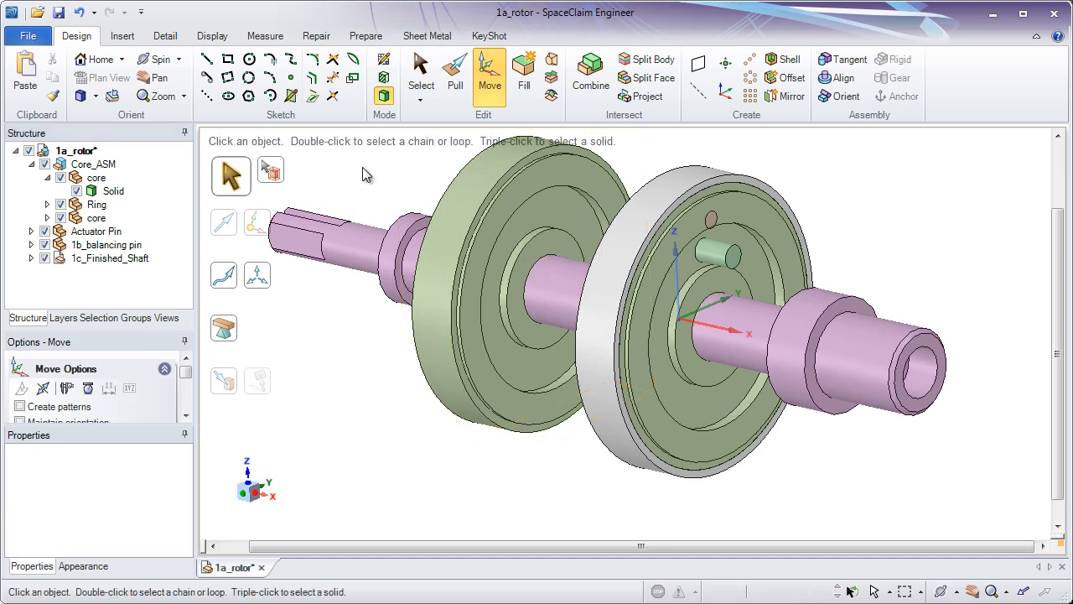
- Try pulling the copied core's hub face outward along the shaft to test the link between both cores, and cancel the pull
left_click(457, 84)
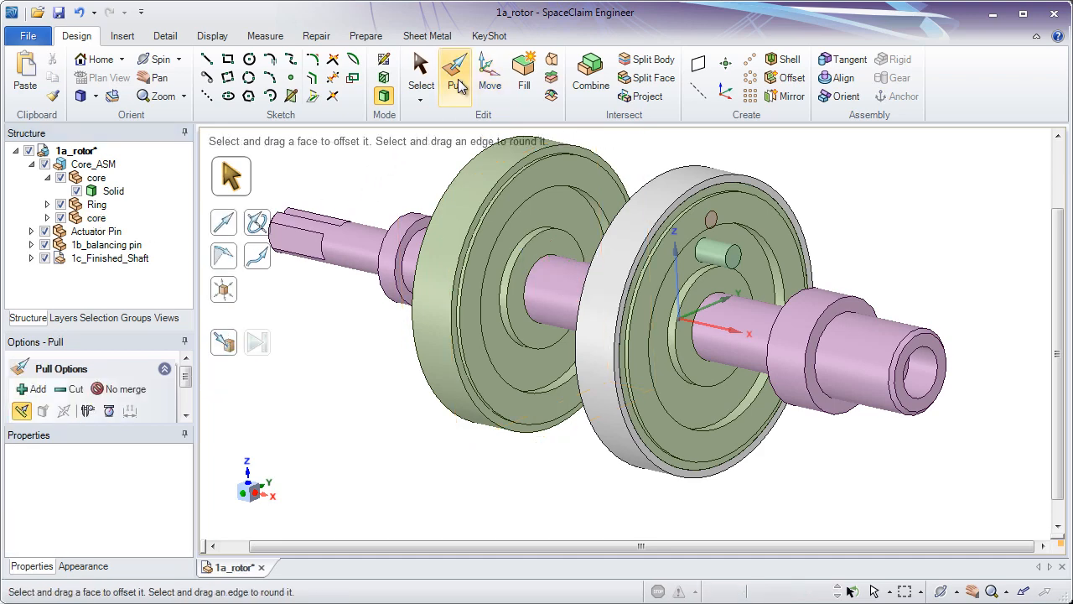
left_click(567, 243)
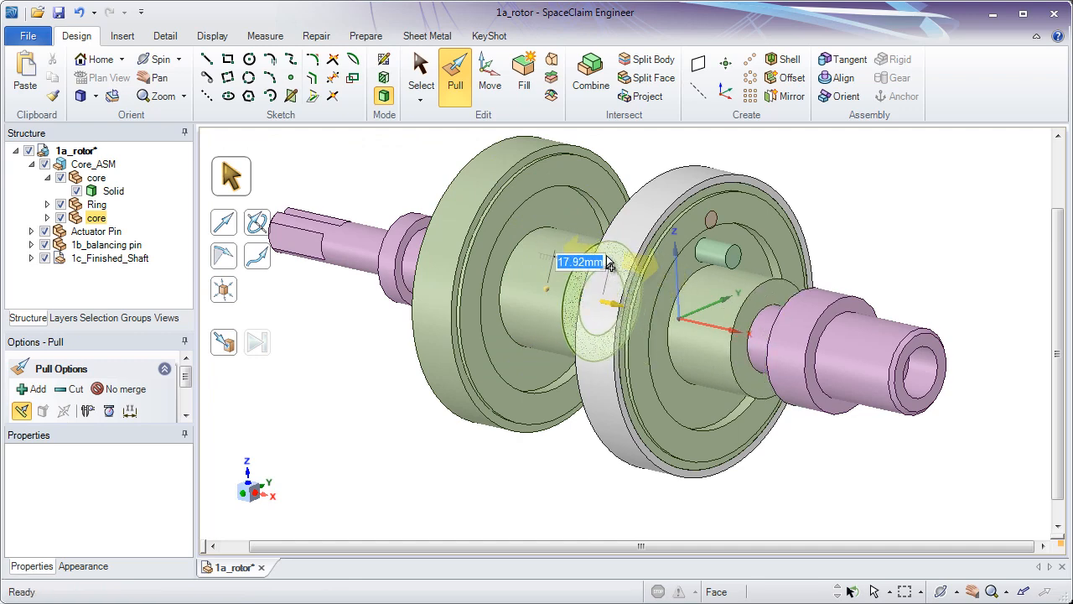
left_click(513, 211)
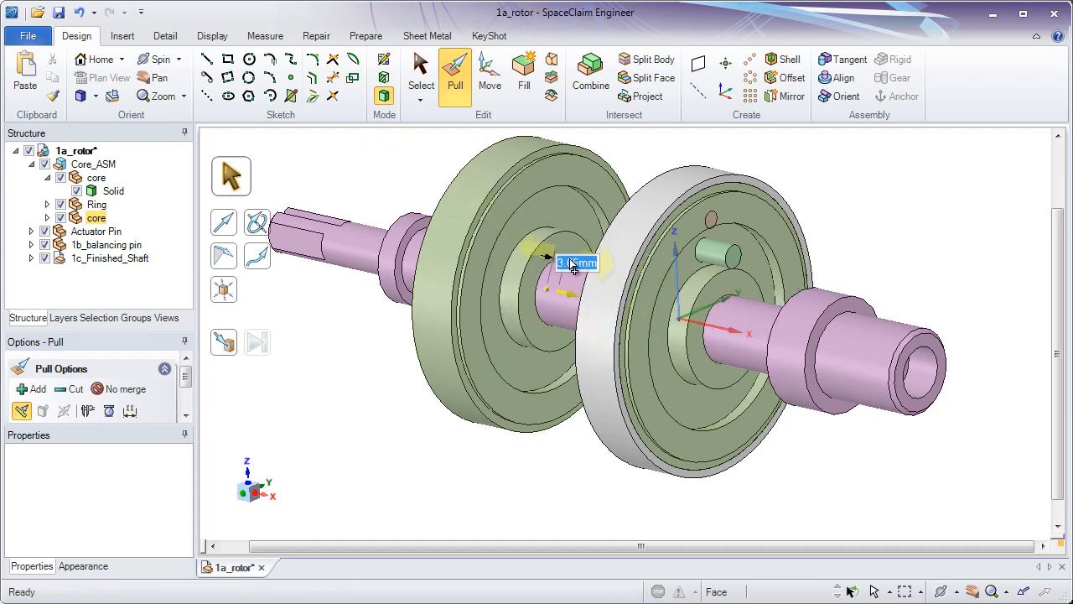
key("Escape")
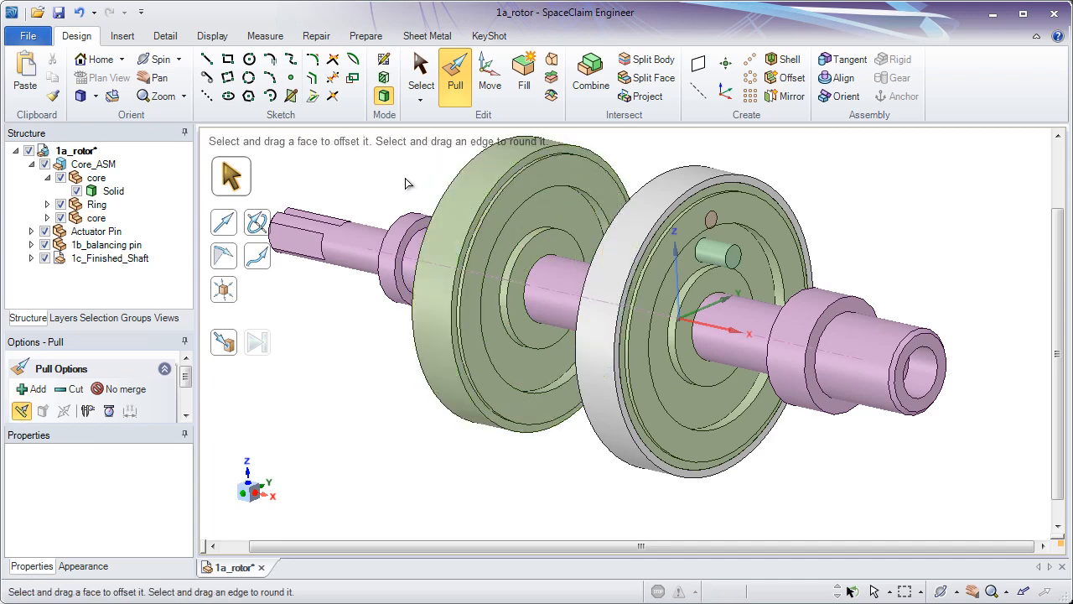
- Examine the copied core component with the Move tool, expand it to inspect its Solid body, and clear the selection
left_click(490, 82)
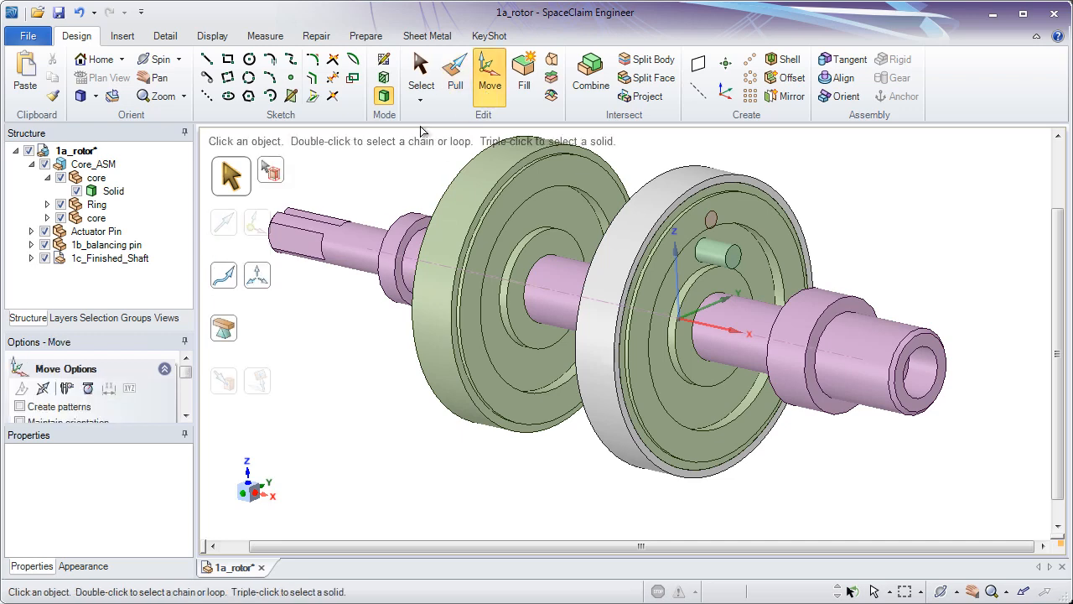
left_click(100, 217)
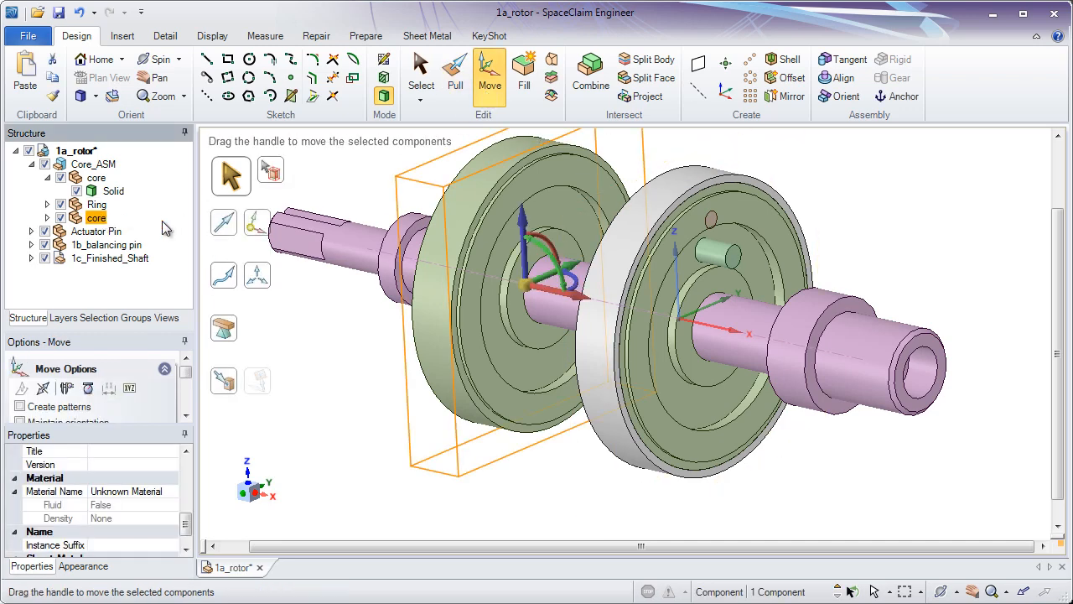
left_click_drag(572, 280, 645, 274)
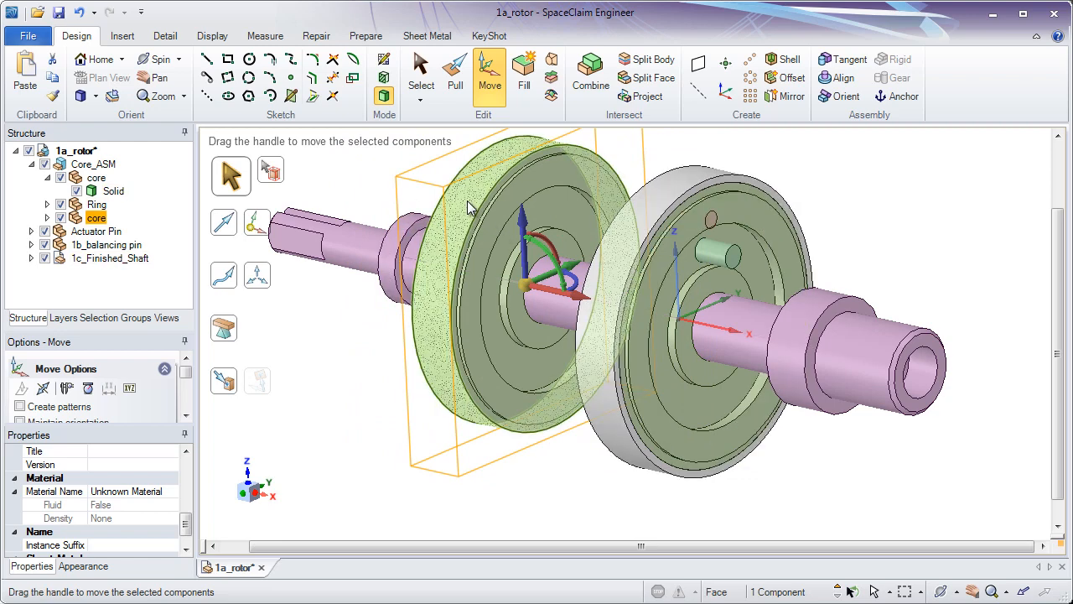
left_click(47, 218)
left_click(112, 230)
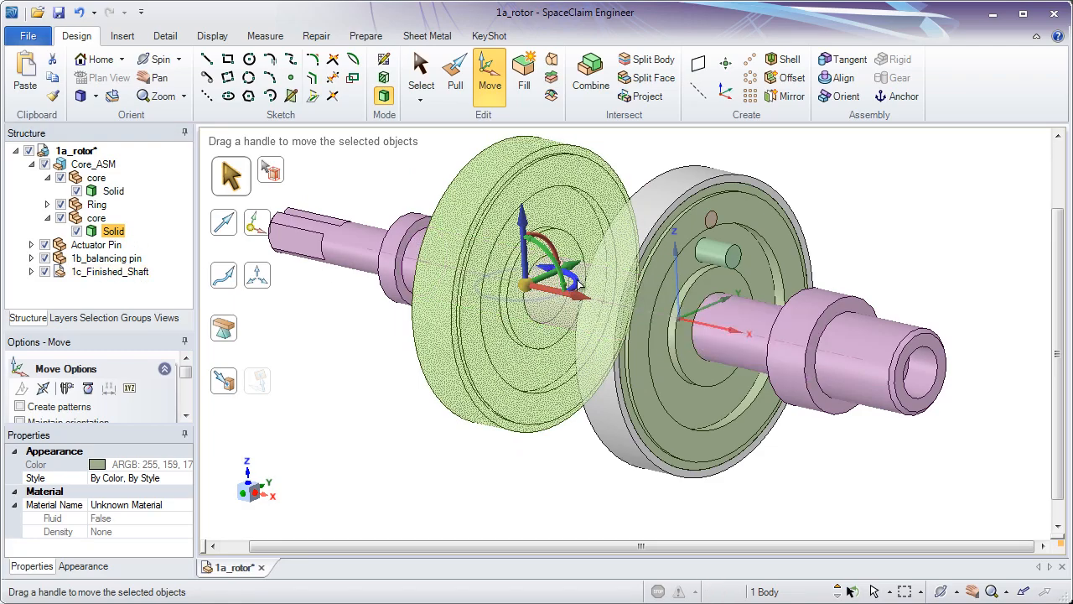
left_click_drag(579, 285, 667, 259)
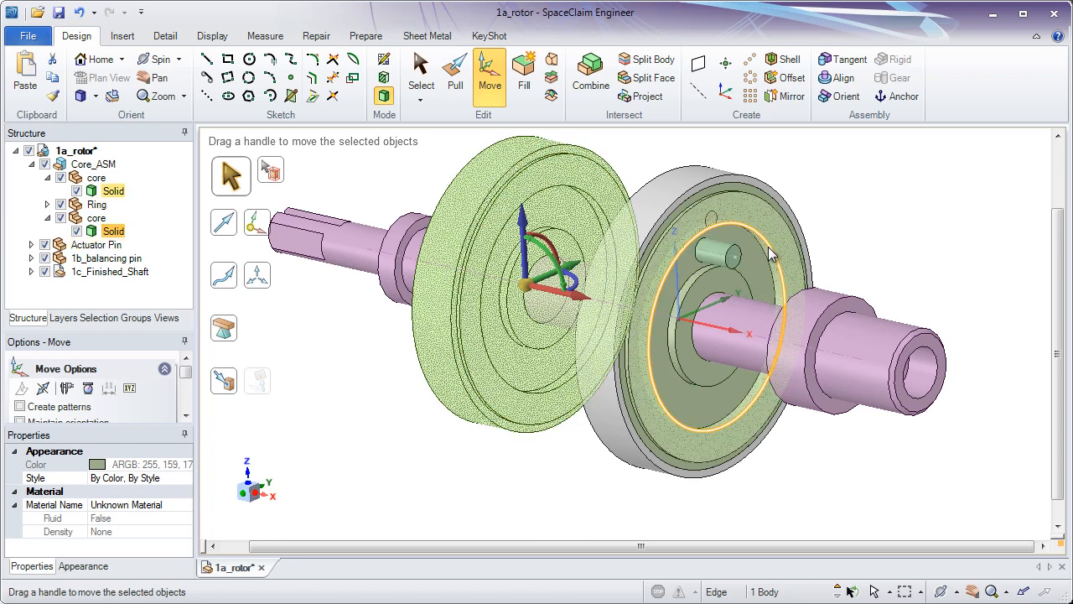
left_click(636, 161)
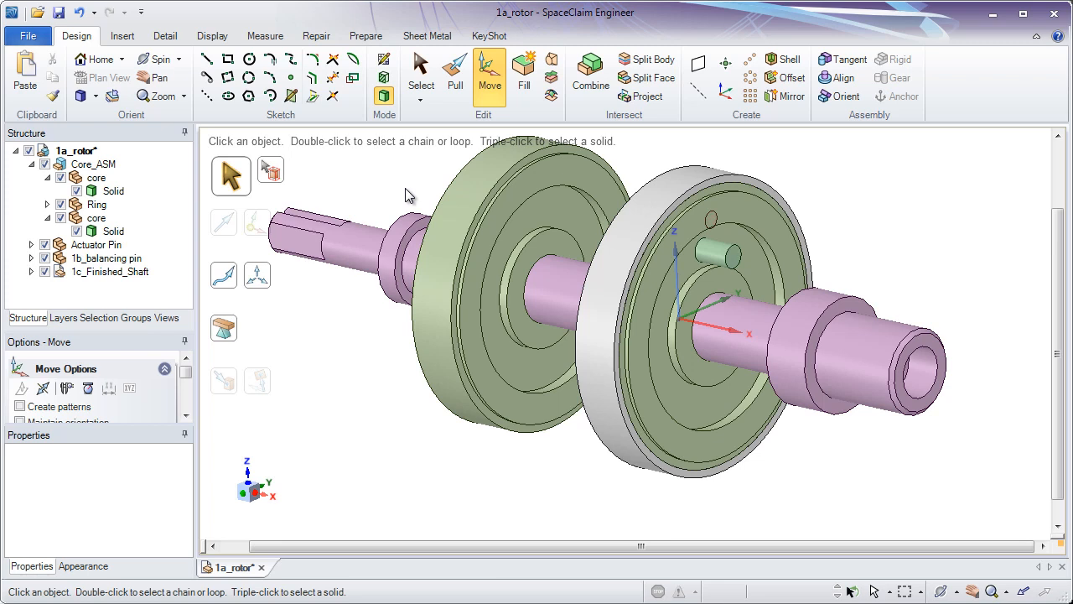
- Make the copied core component independent of the original and clear the selection
right_click(109, 223)
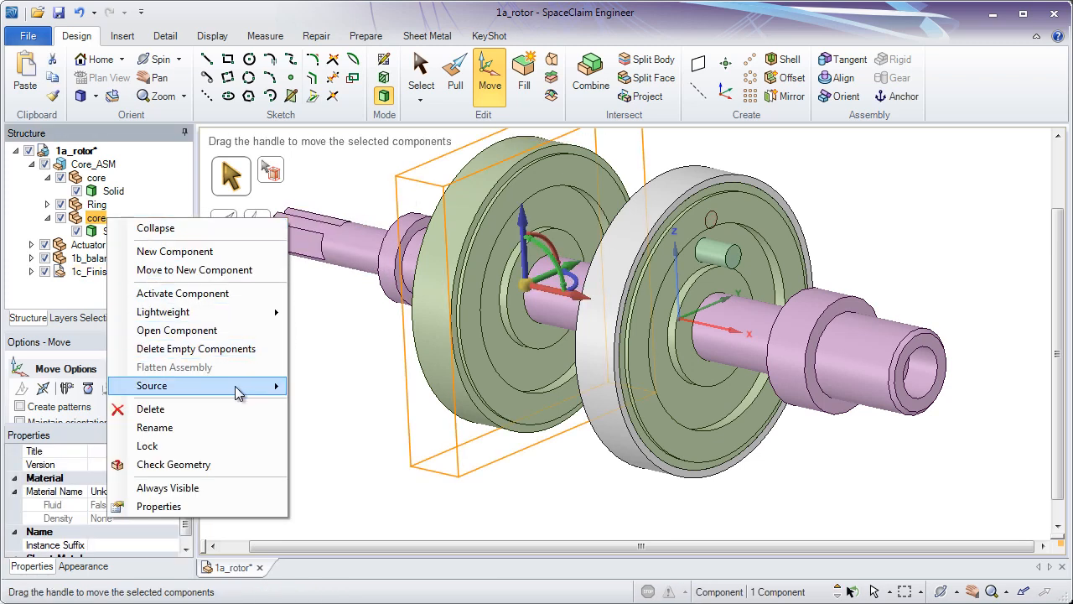
mouse_move(257, 393)
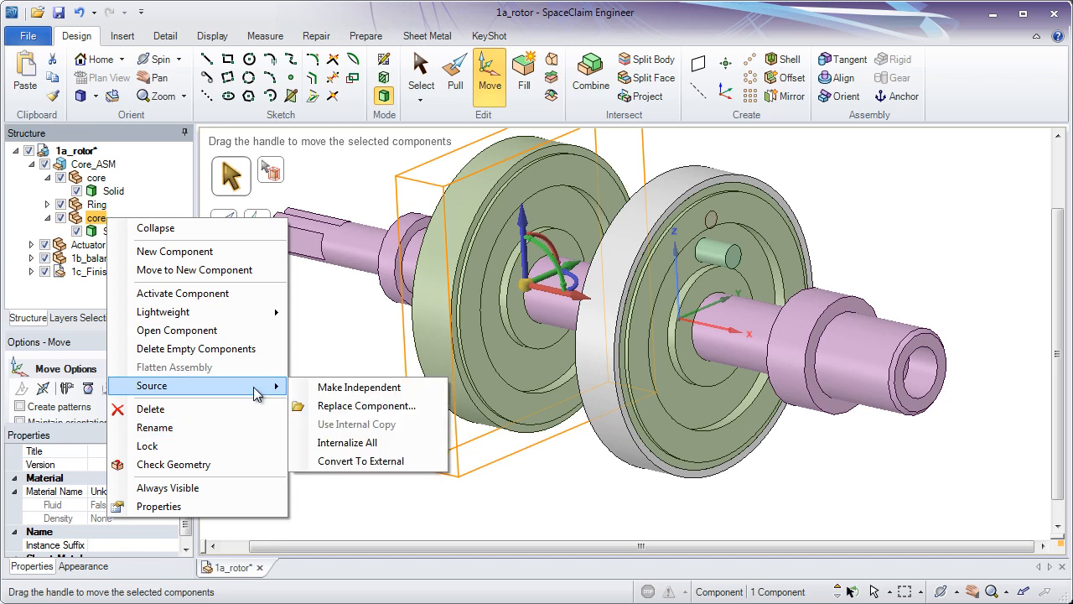
left_click(354, 390)
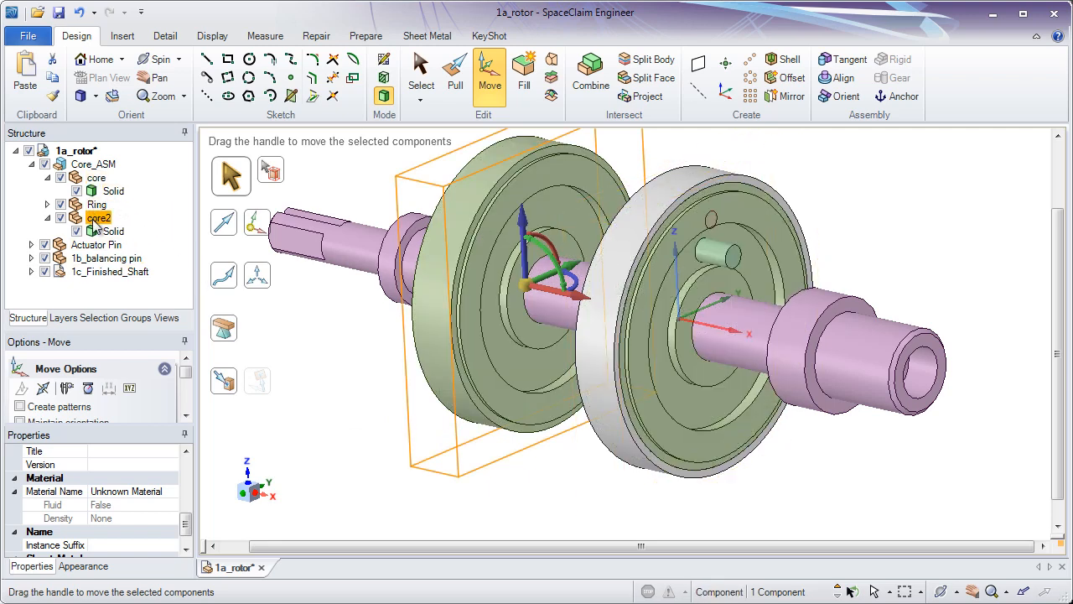
left_click(392, 141)
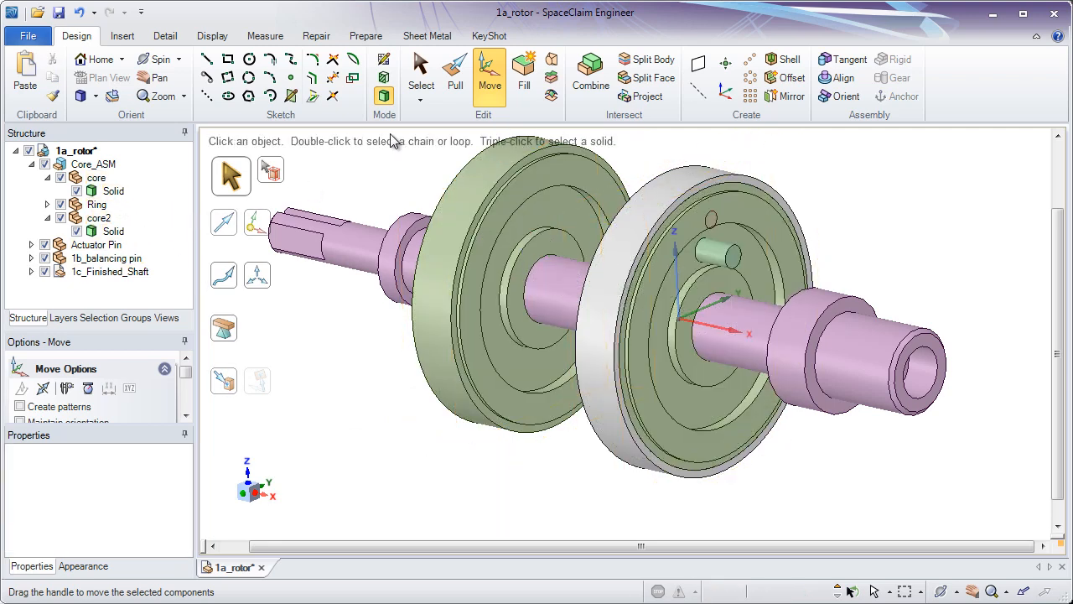
- Pull the hub face of the core2 component outward along the shaft to lengthen only that hub
left_click(455, 75)
left_click(558, 248)
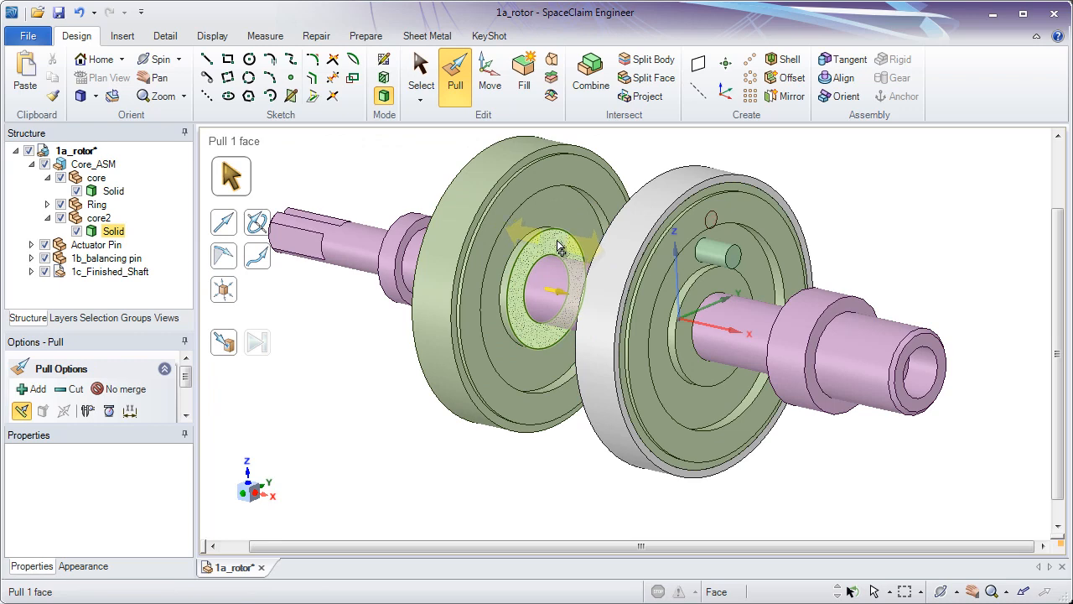
left_click_drag(560, 248, 599, 263)
left_click(544, 286)
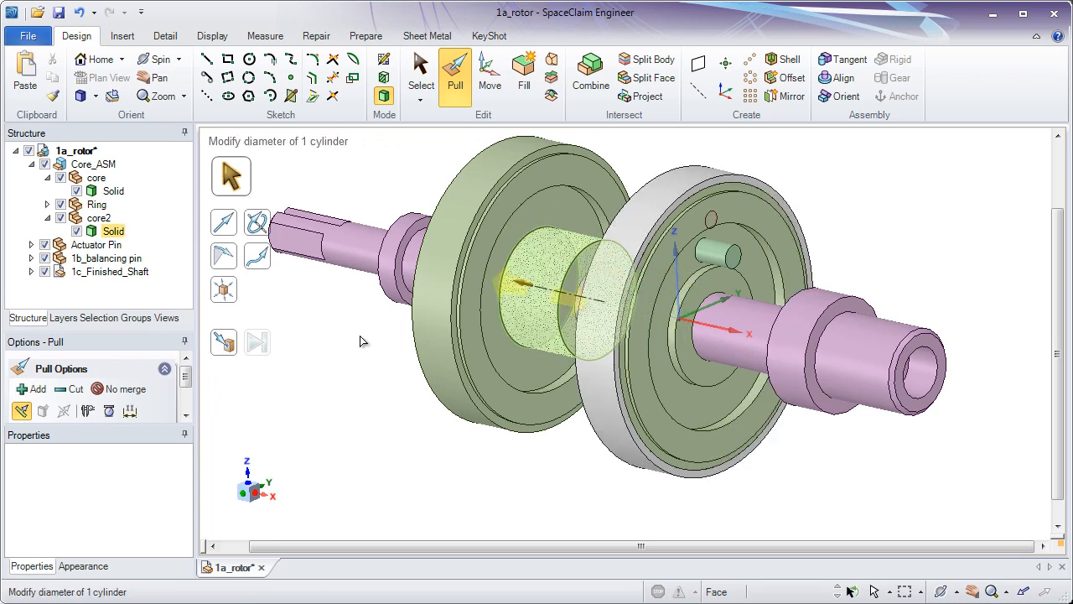
left_click(362, 341)
mouse_move(348, 343)
middle_mouse_down()
mouse_move(412, 328)
mouse_move(338, 352)
middle_mouse_up()
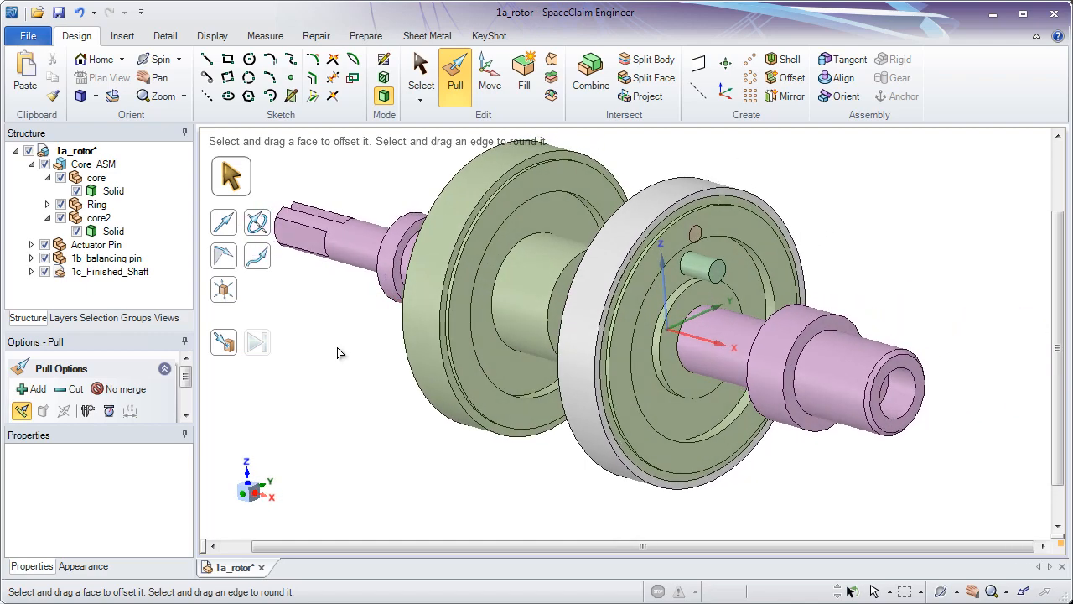